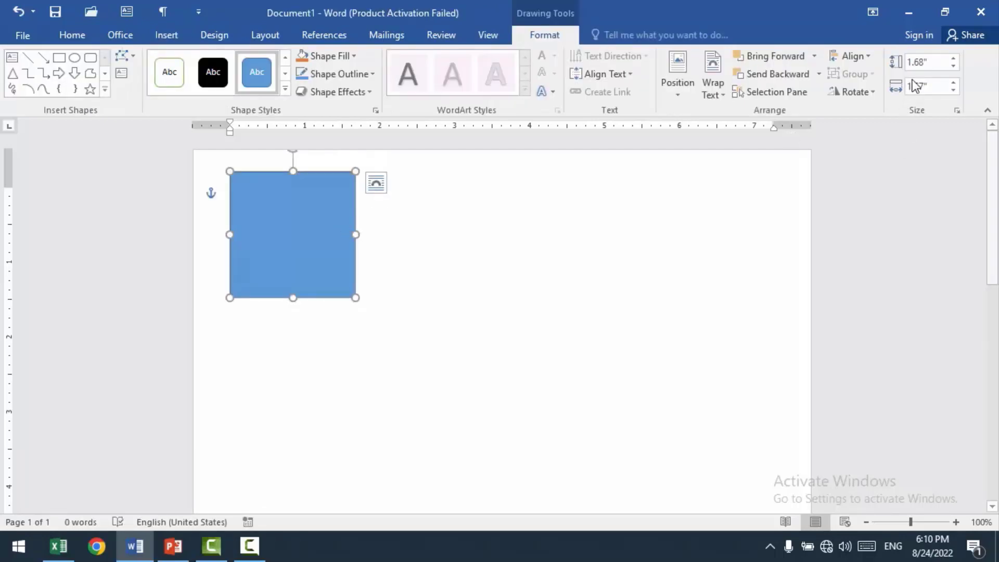
Step: Set the blue square's height and width to 1.7 inches
{"action": "left_click", "coordinate": [859, 56]}
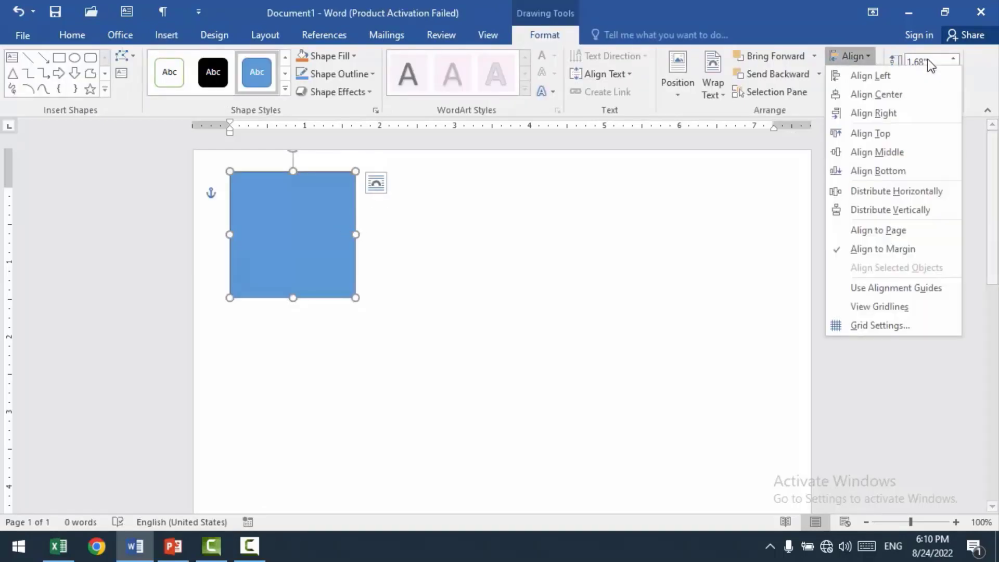
{"action": "left_click", "coordinate": [934, 62]}
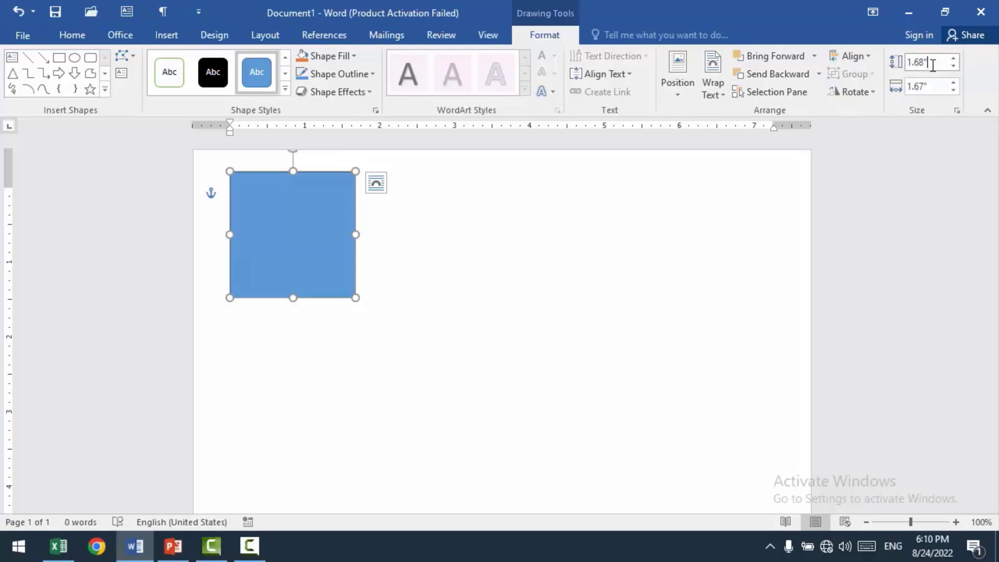
{"action": "type", "text": "1.7"}
{"action": "key", "text": "Return"}
{"action": "left_click", "coordinate": [939, 89]}
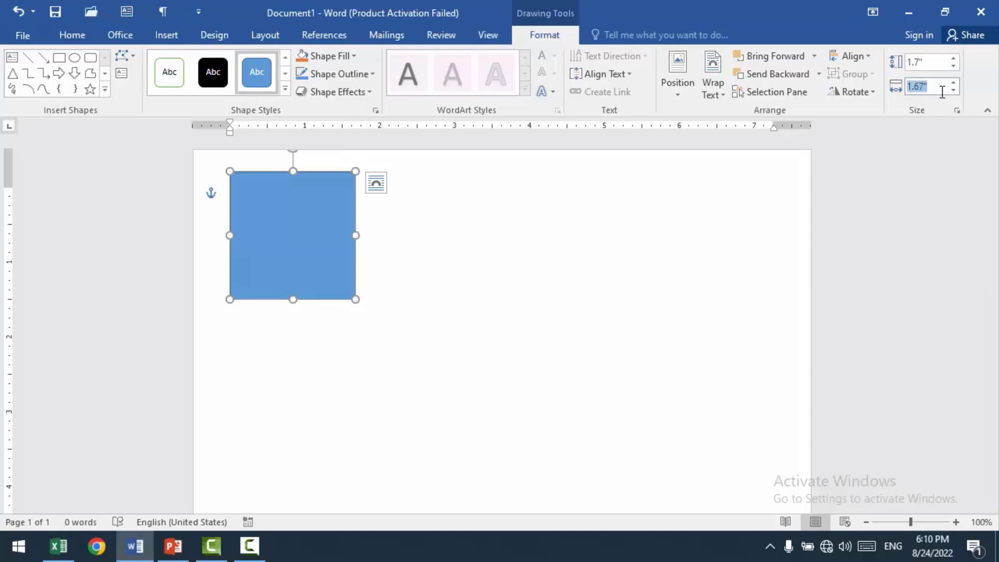
{"action": "type", "text": "1.7"}
{"action": "key", "text": "Return"}
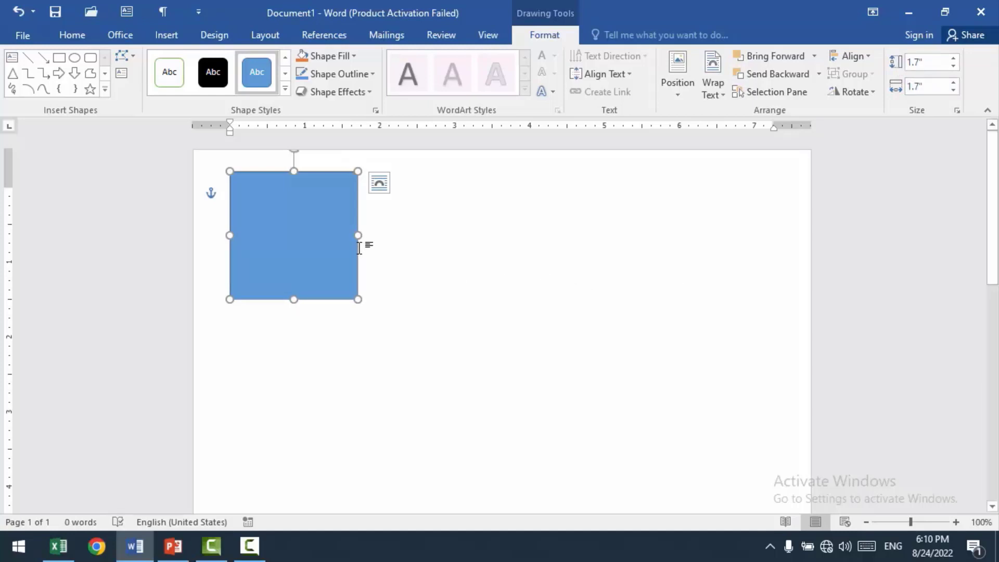
{"action": "left_click", "coordinate": [406, 248]}
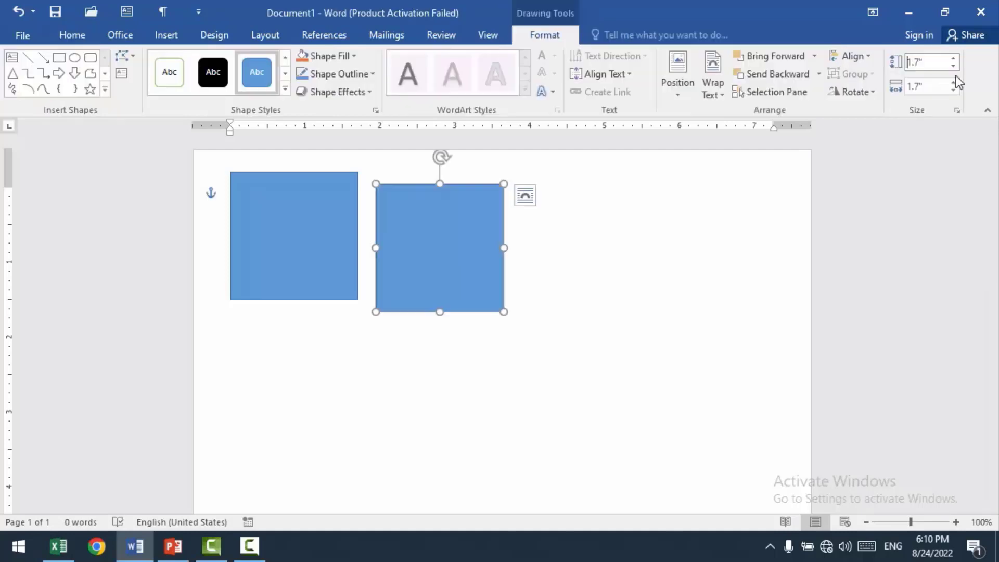
Step: Duplicate the square beside the original and set the copy's height and width to 1.5 inches
{"action": "left_click", "coordinate": [955, 67]}
{"action": "type", "text": "1.5"}
{"action": "key", "text": "Tab"}
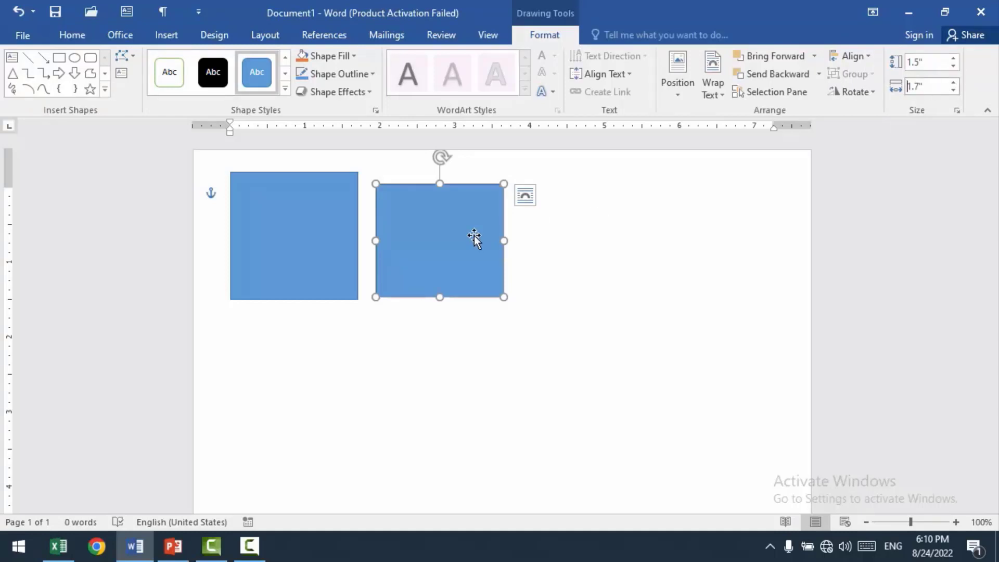
{"action": "type", "text": "1.5"}
{"action": "key", "text": "Return"}
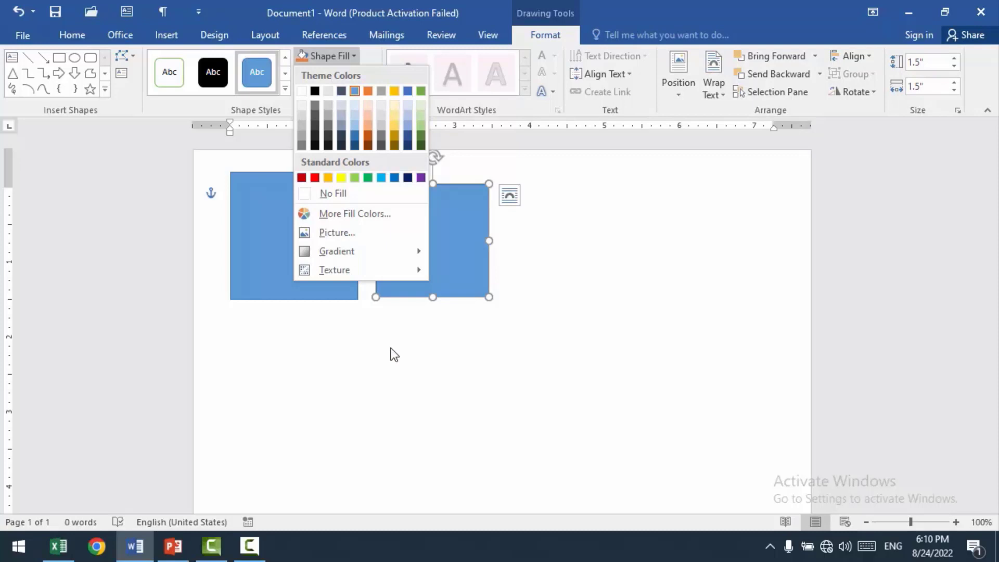
Step: Fill the smaller square with the Skills Center logo picture and place it over the larger blue square
{"action": "key", "text": "p"}
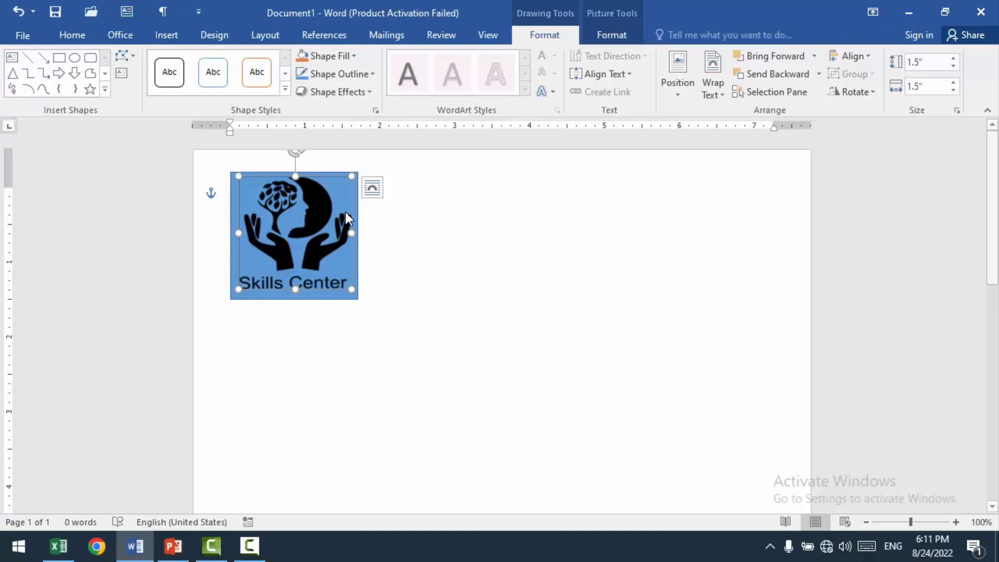
{"action": "left_click", "coordinate": [527, 265]}
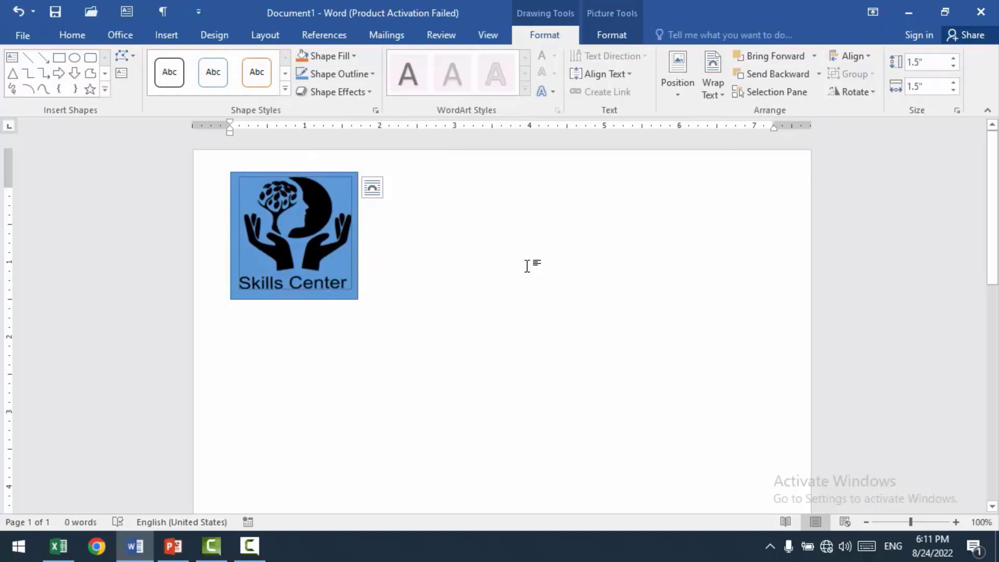
{"action": "left_click", "coordinate": [527, 265]}
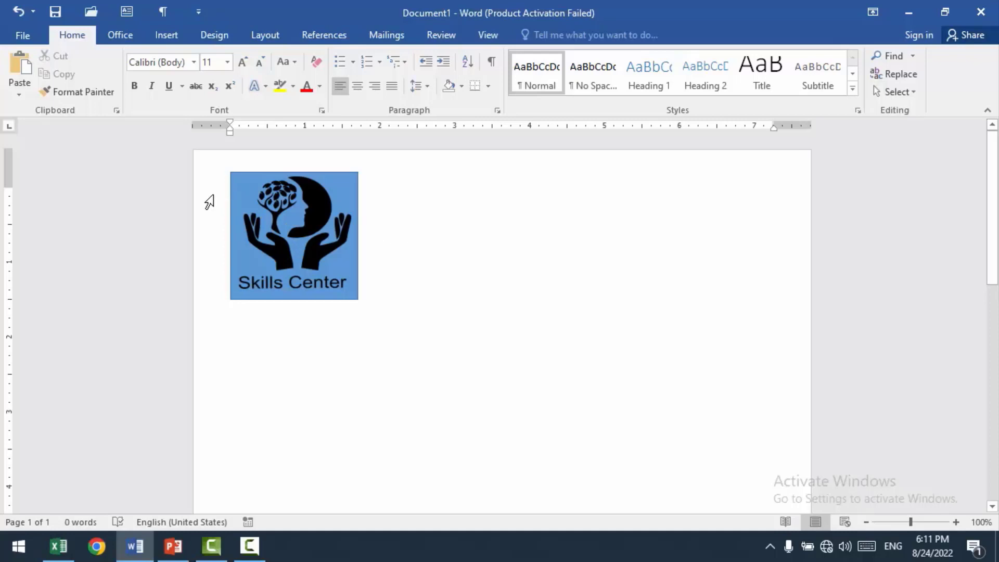
Step: Draw a text box beside the logo and size it to about 2.66 inches wide and 1.5 inches high
{"action": "left_click", "coordinate": [130, 13]}
{"action": "left_click", "coordinate": [383, 188]}
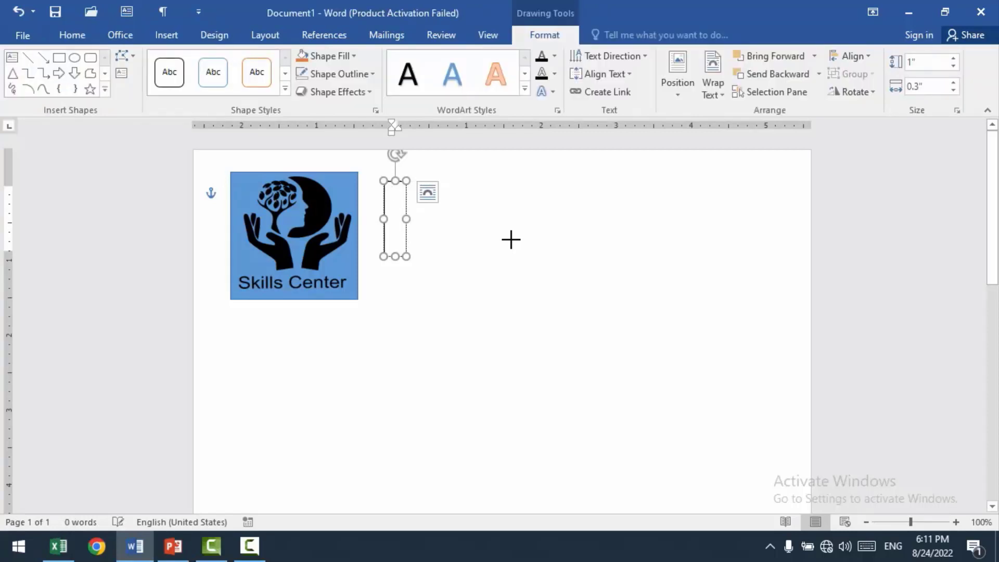
{"action": "left_click", "coordinate": [499, 259]}
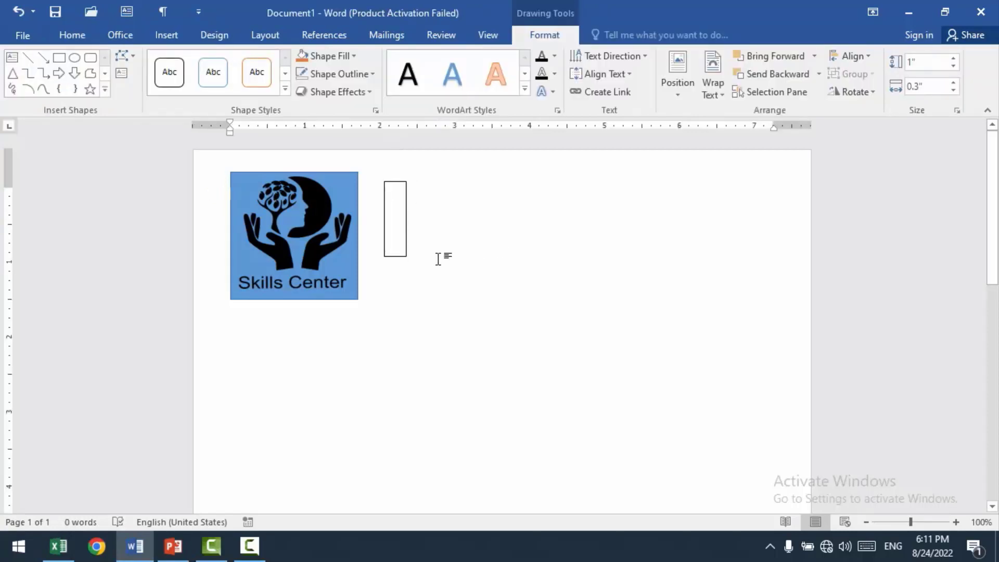
{"action": "left_click", "coordinate": [405, 216]}
{"action": "left_click_drag", "start_coordinate": [734, 227], "coordinate": [584, 229]}
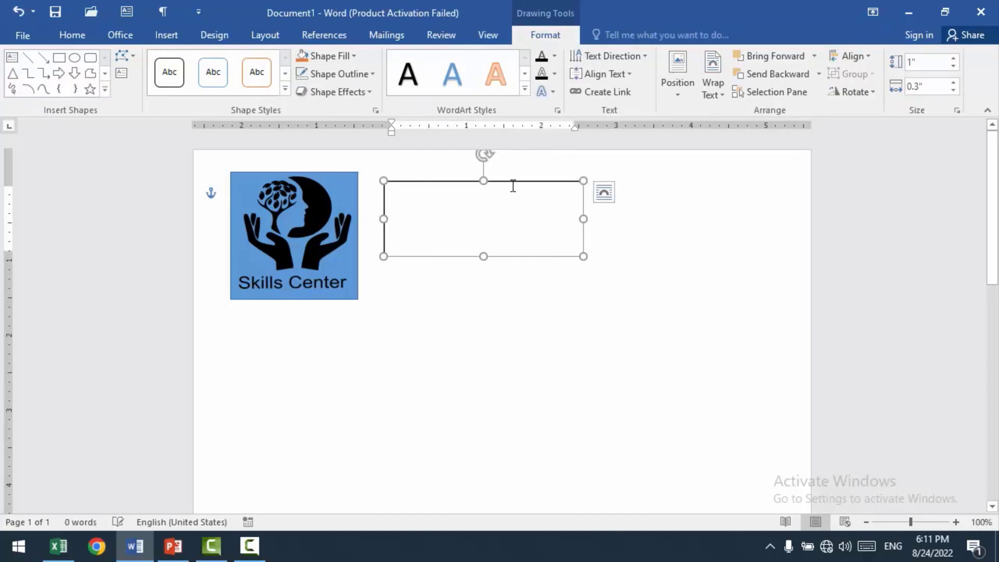
{"action": "left_click_drag", "start_coordinate": [502, 181], "coordinate": [494, 181]}
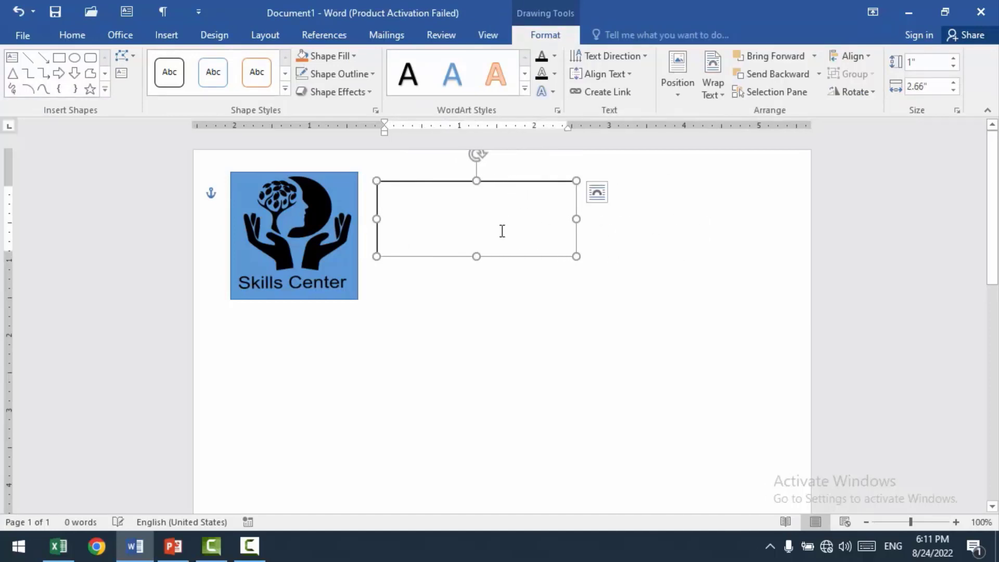
{"action": "left_click_drag", "start_coordinate": [474, 257], "coordinate": [473, 294]}
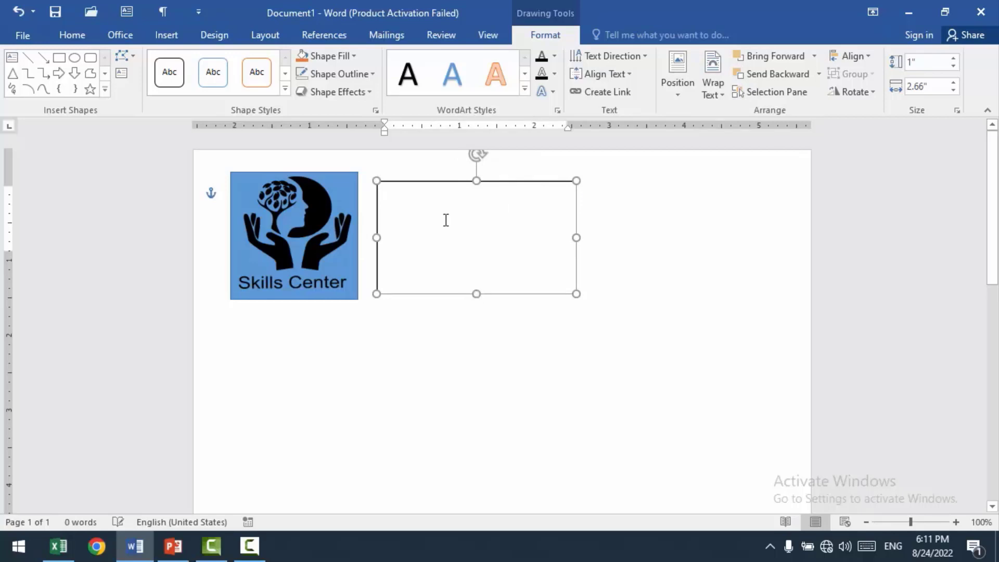
Step: Enter "AfghanUstad" as the first line of the text box
{"action": "type", "text": "Af"}
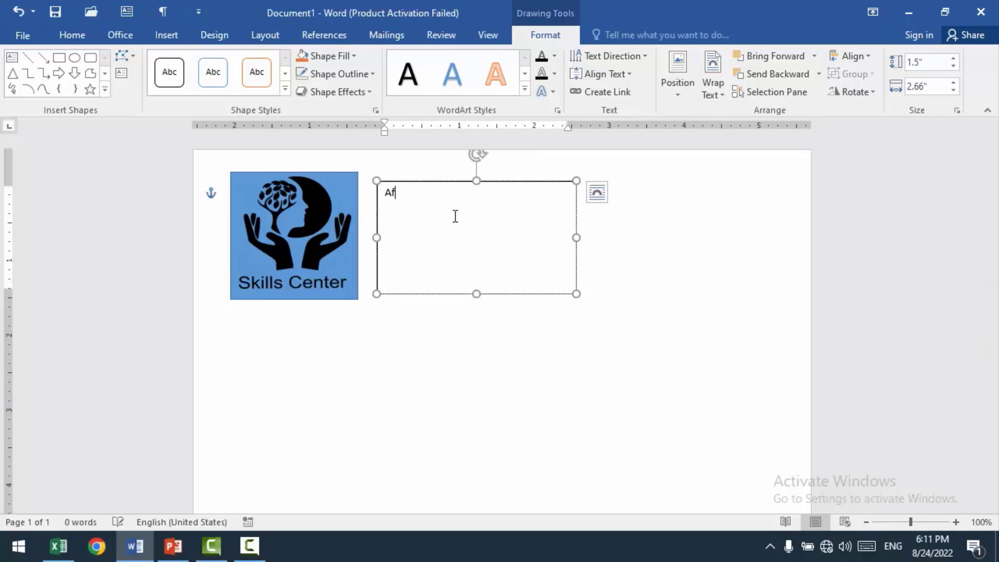
{"action": "type", "text": "ghanUstad"}
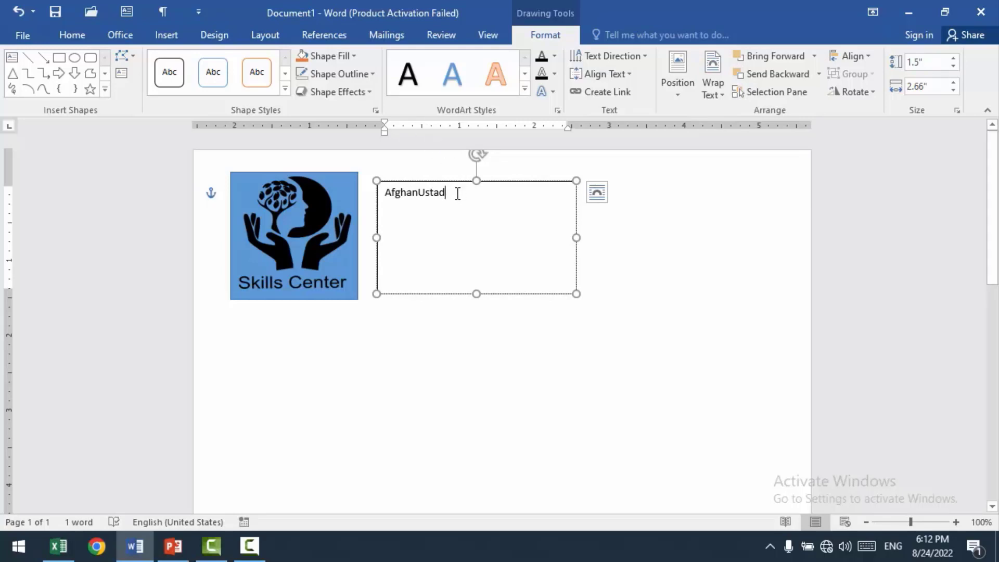
{"action": "left_click_drag", "start_coordinate": [459, 193], "coordinate": [364, 192]}
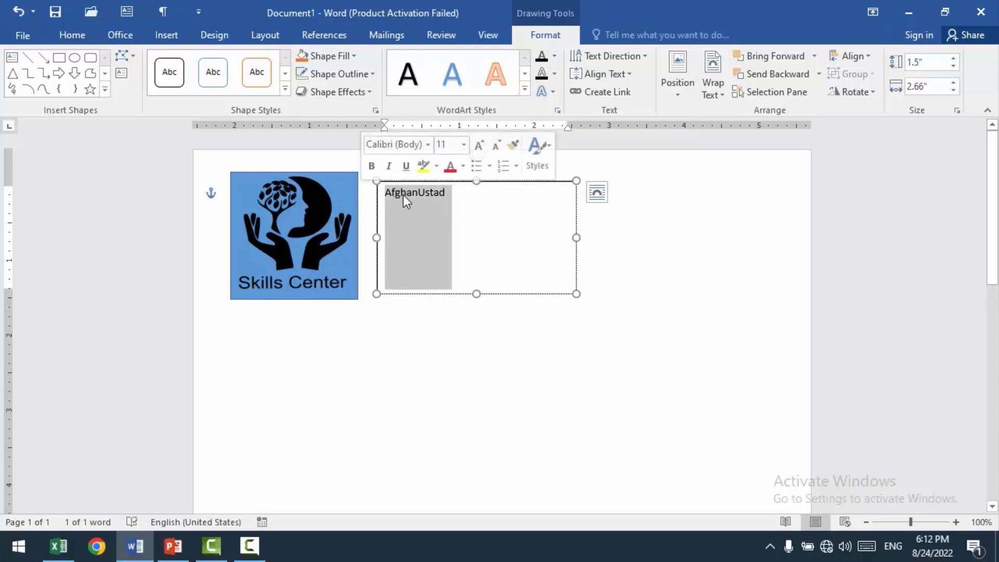
{"action": "left_click", "coordinate": [458, 202]}
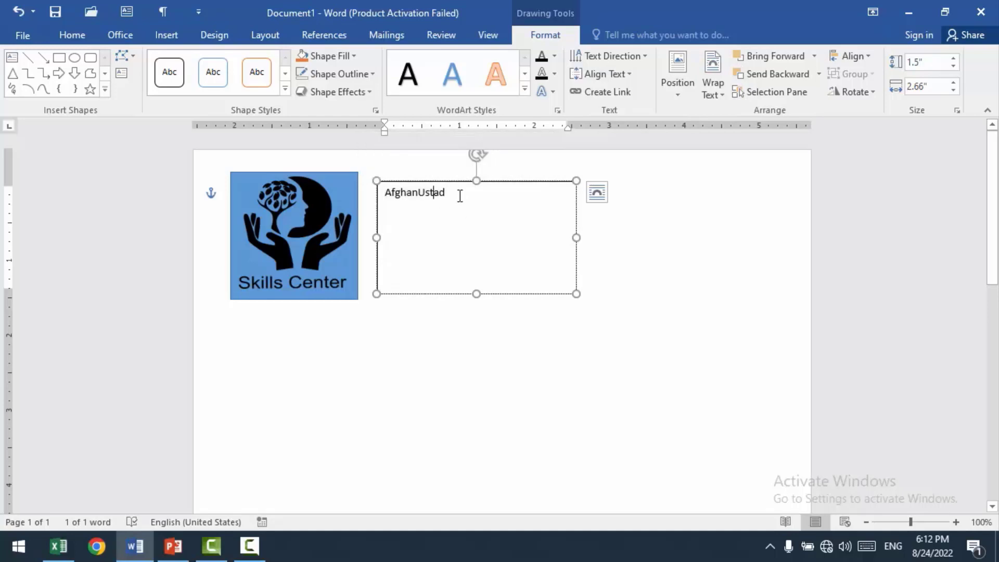
Step: Add a second line with "Mobile:", the organization's phone number and its e-mail address
{"action": "key", "text": "Return"}
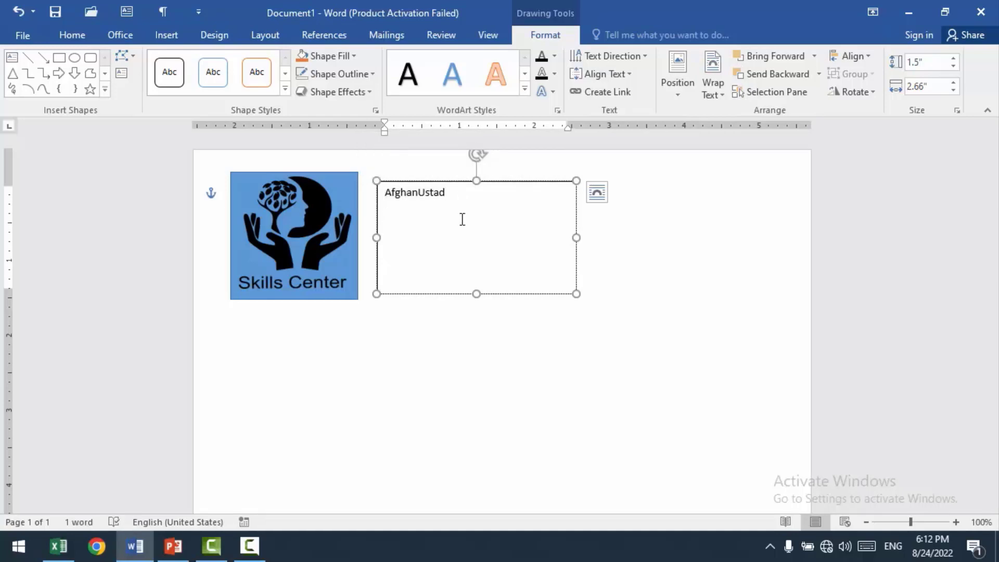
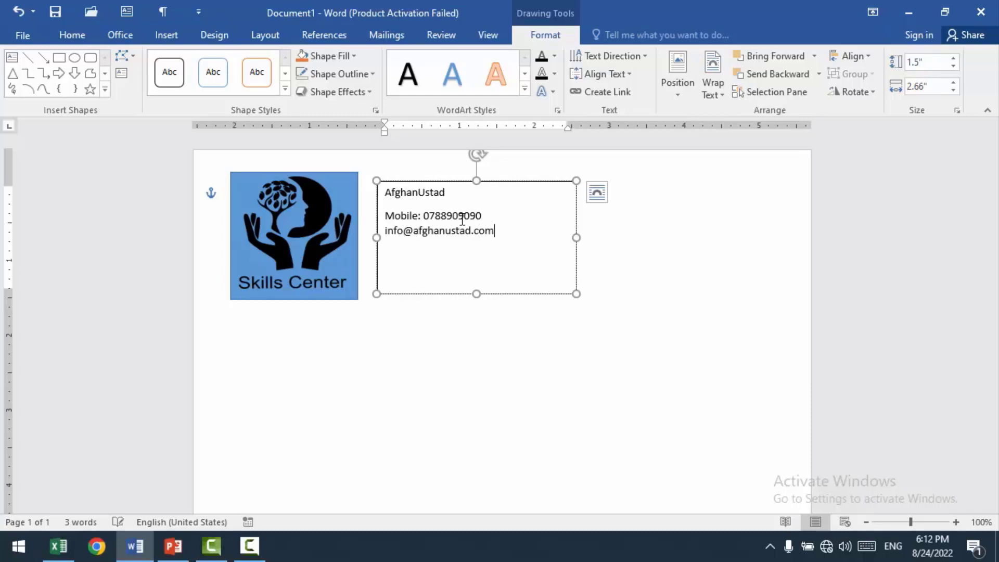
Step: Widen the text box to about 3.21 inches and add a third line with "Address:" and the organization's postal address
{"action": "left_click_drag", "start_coordinate": [576, 237], "coordinate": [617, 238]}
{"action": "left_click", "coordinate": [602, 217]}
{"action": "key", "text": "Return"}
{"action": "type", "text": "Address:"}
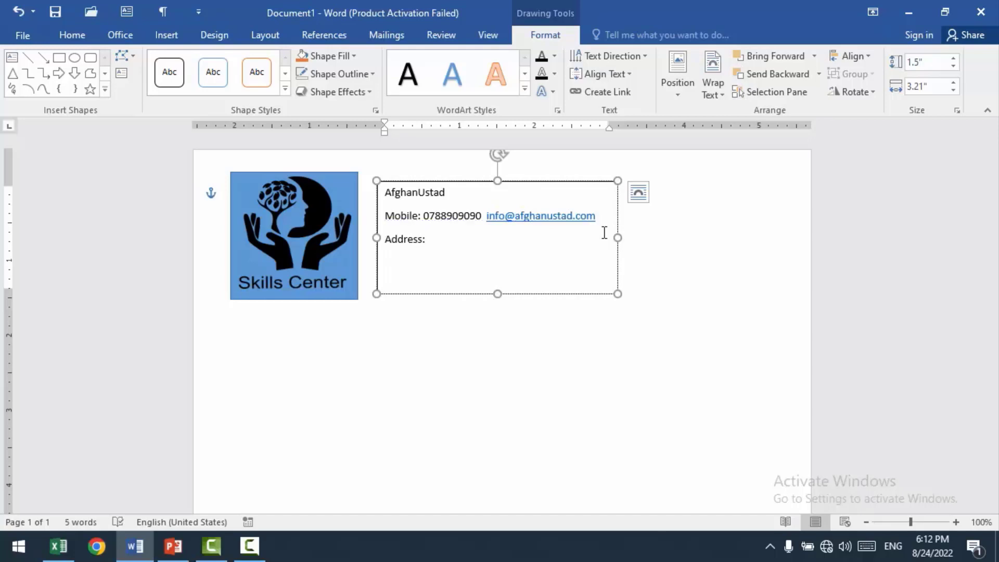
{"action": "type", "text": " Itifaq Plaz"}
{"action": "type", "text": ", Khost city, Khost"}
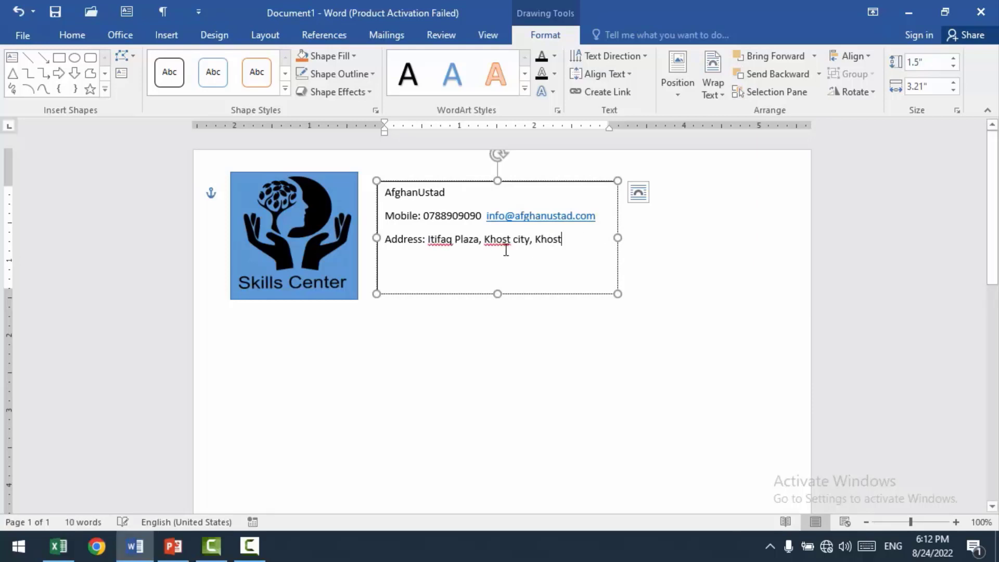
Step: Ignore all spelling flags for the city name and add the plaza's name to the dictionary
{"action": "right_click", "coordinate": [492, 241]}
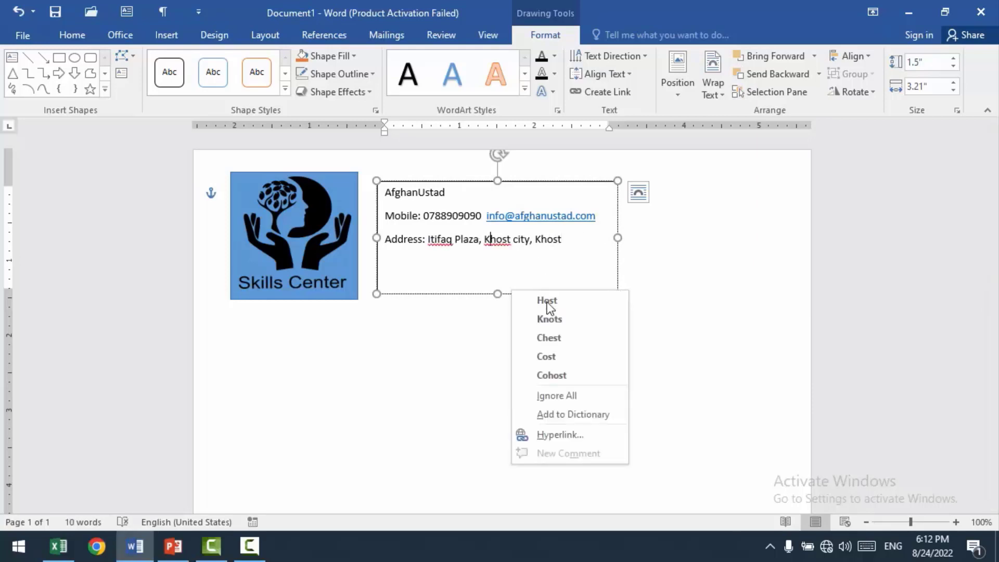
{"action": "left_click", "coordinate": [556, 396]}
{"action": "right_click", "coordinate": [440, 238]}
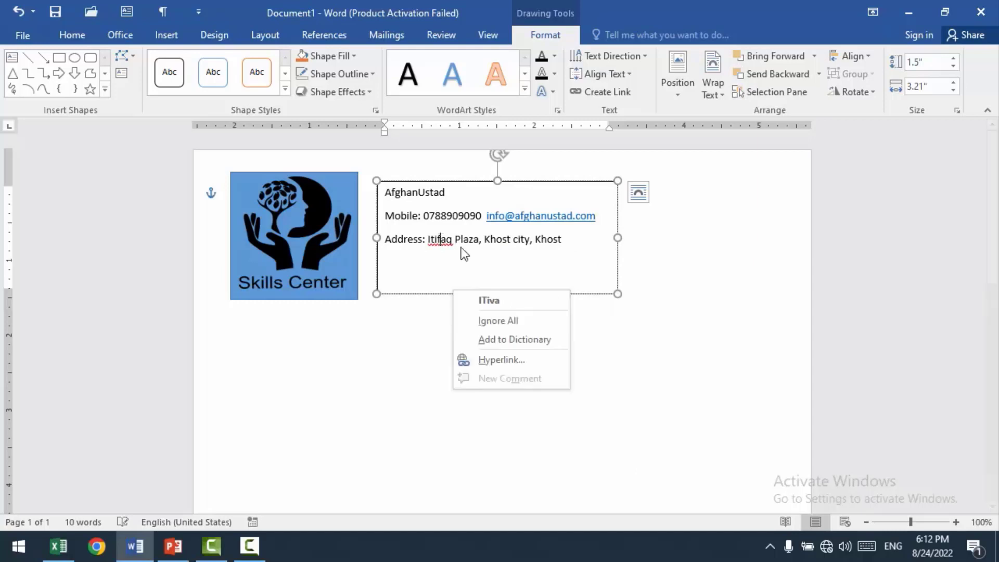
{"action": "left_click", "coordinate": [494, 339]}
Step: Set the line spacing of all three text box lines to 1.0
{"action": "left_click_drag", "start_coordinate": [569, 245], "coordinate": [385, 192]}
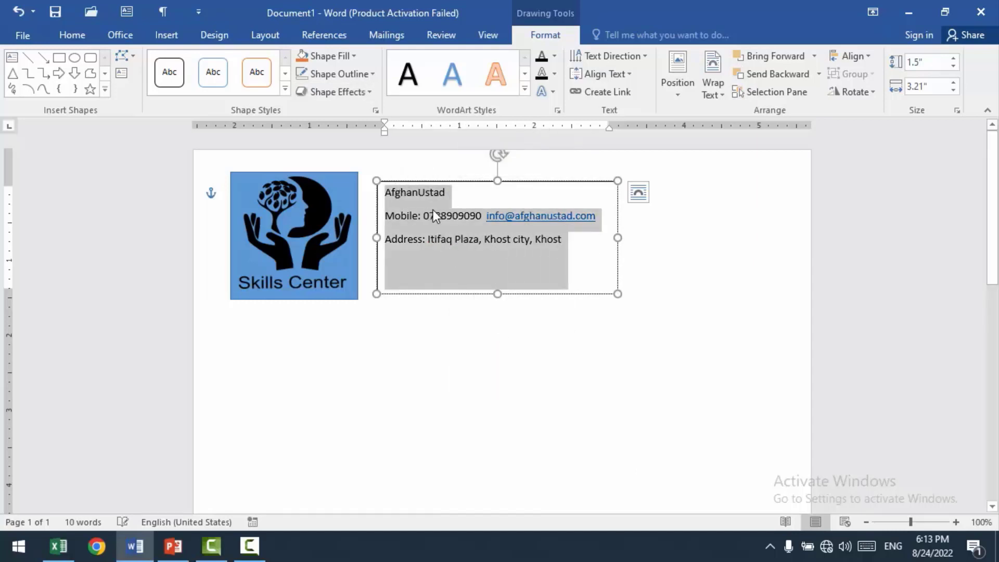
{"action": "left_click", "coordinate": [82, 33]}
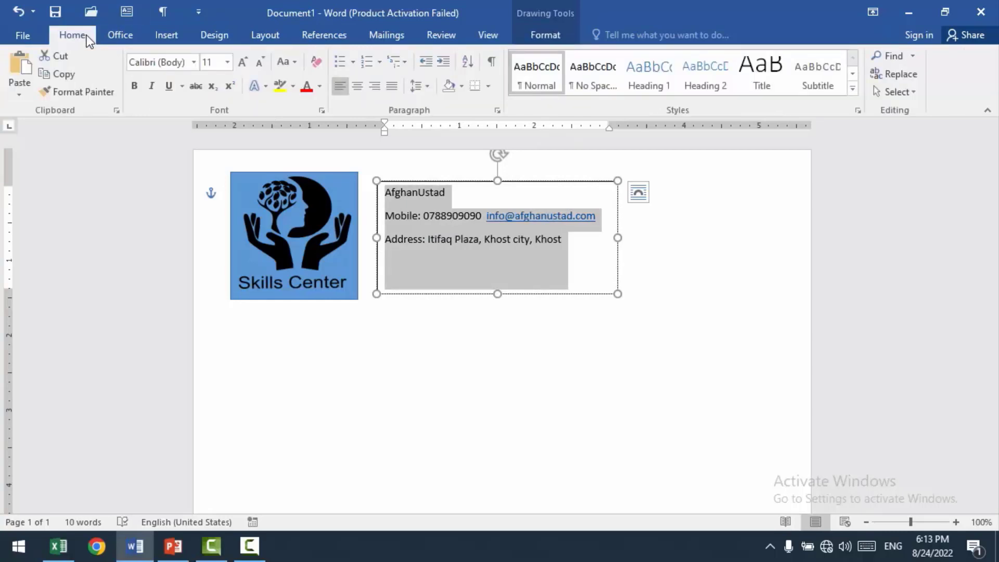
{"action": "left_click", "coordinate": [266, 34]}
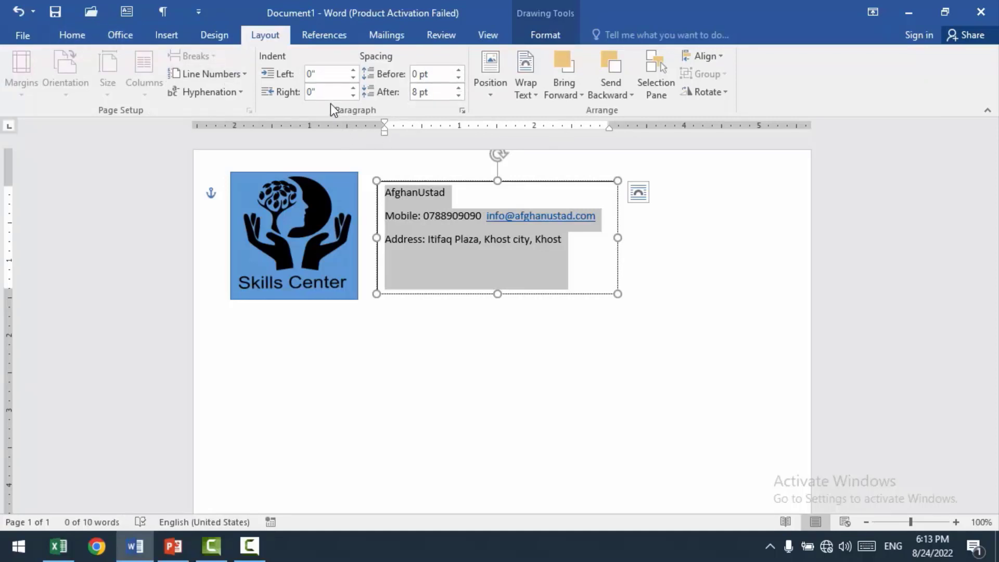
{"action": "left_click", "coordinate": [73, 33]}
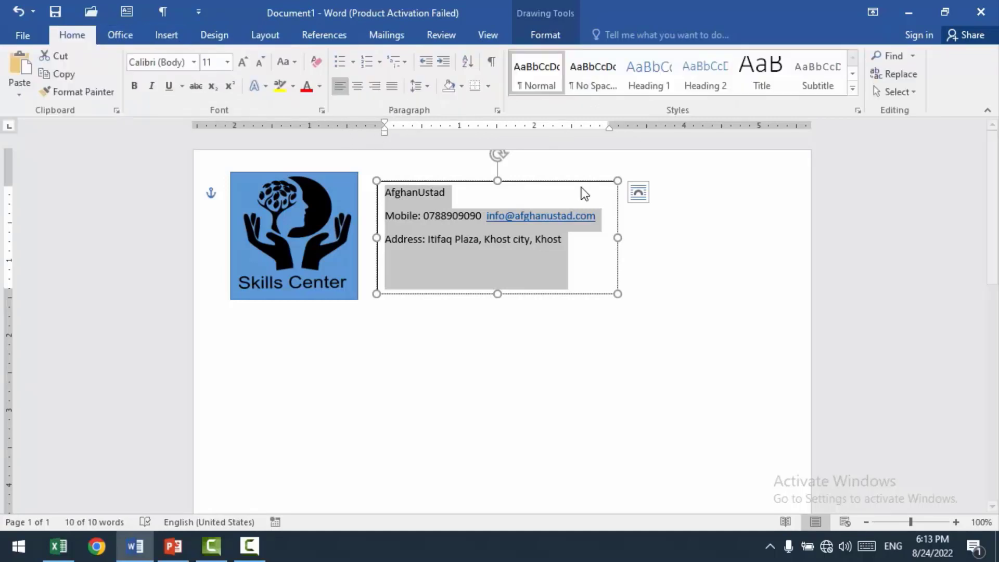
{"action": "left_click", "coordinate": [431, 90]}
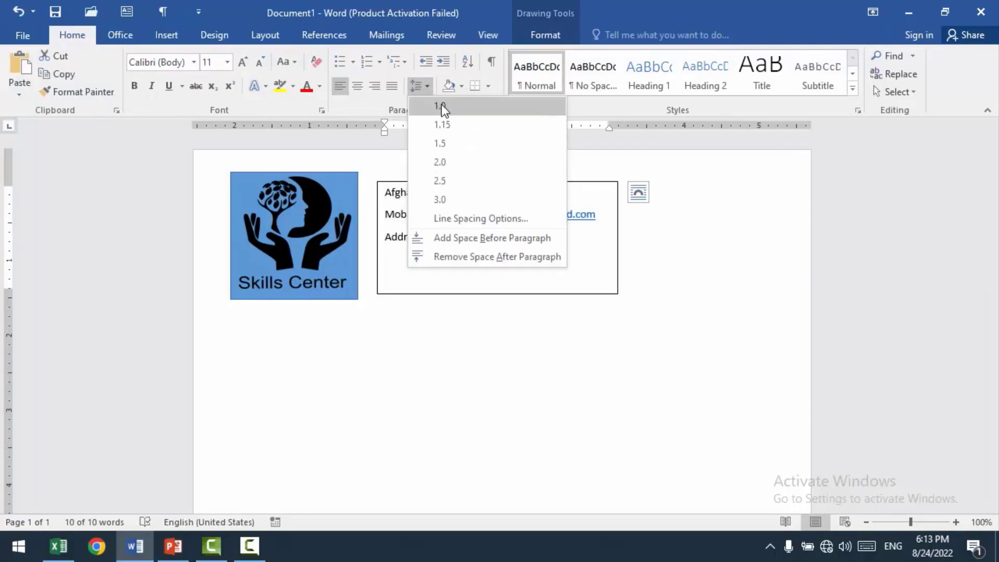
{"action": "left_click", "coordinate": [442, 105]}
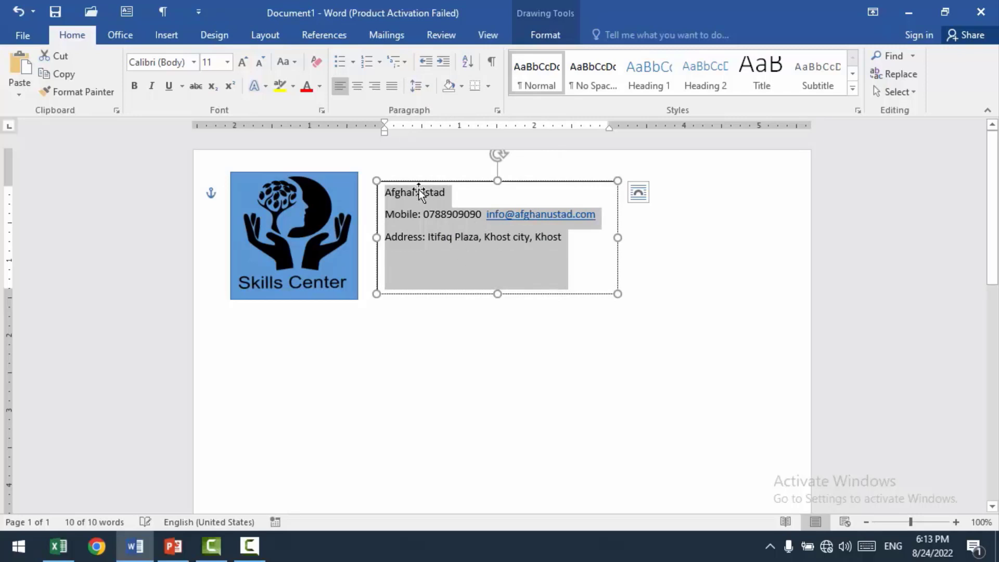
{"action": "left_click", "coordinate": [386, 215]}
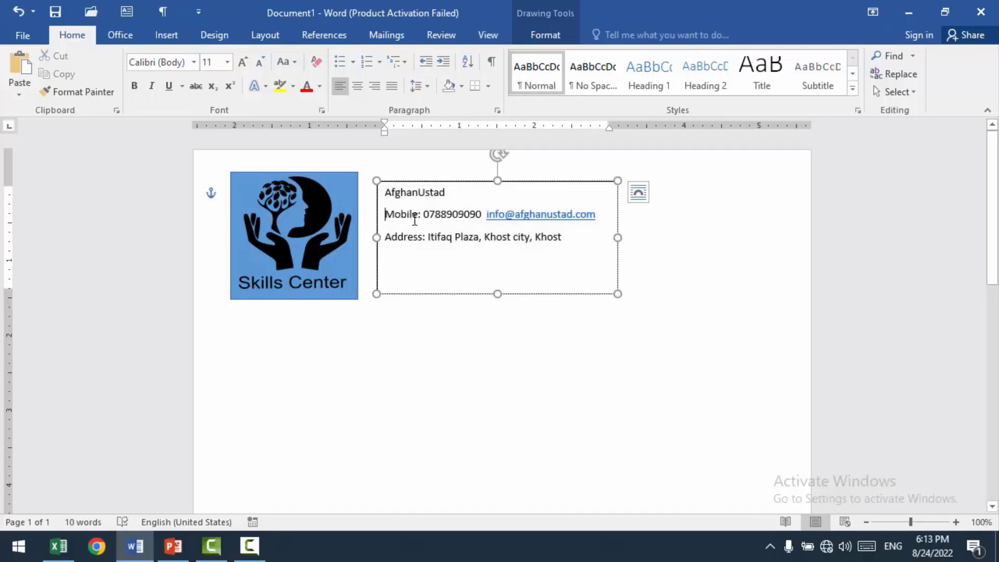
Step: Close the vertical gaps between the three lines of contact details in the text box, keeping each on its own line
{"action": "key", "text": "BackSpace"}
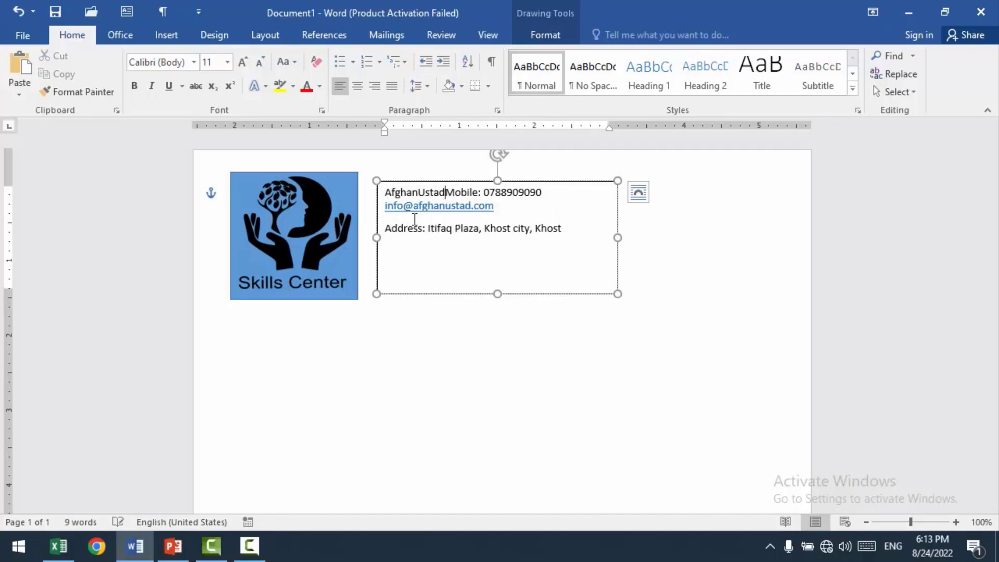
{"action": "key", "text": "Return"}
{"action": "left_click", "coordinate": [387, 229]}
{"action": "key", "text": "BackSpace"}
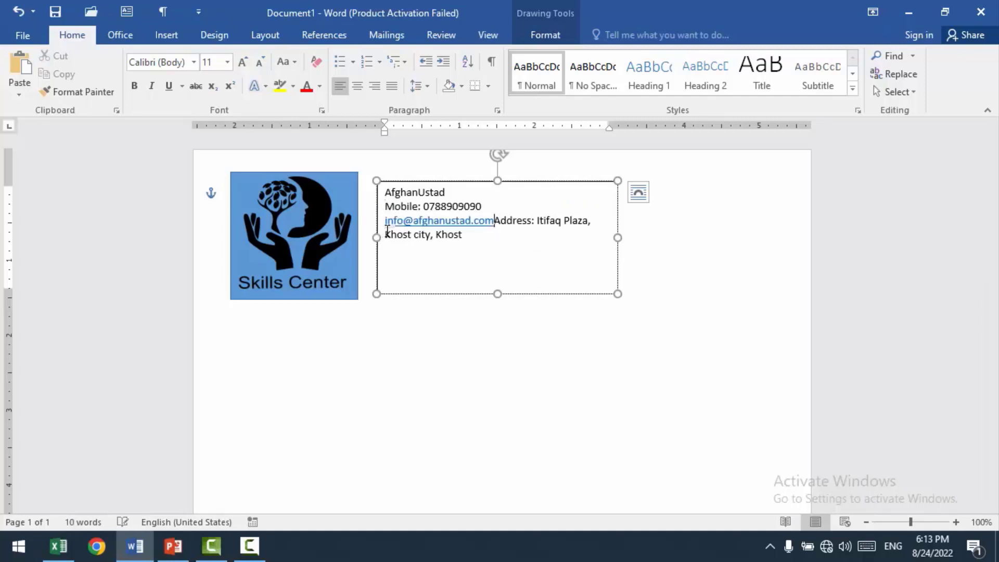
{"action": "key", "text": "ctrl+z"}
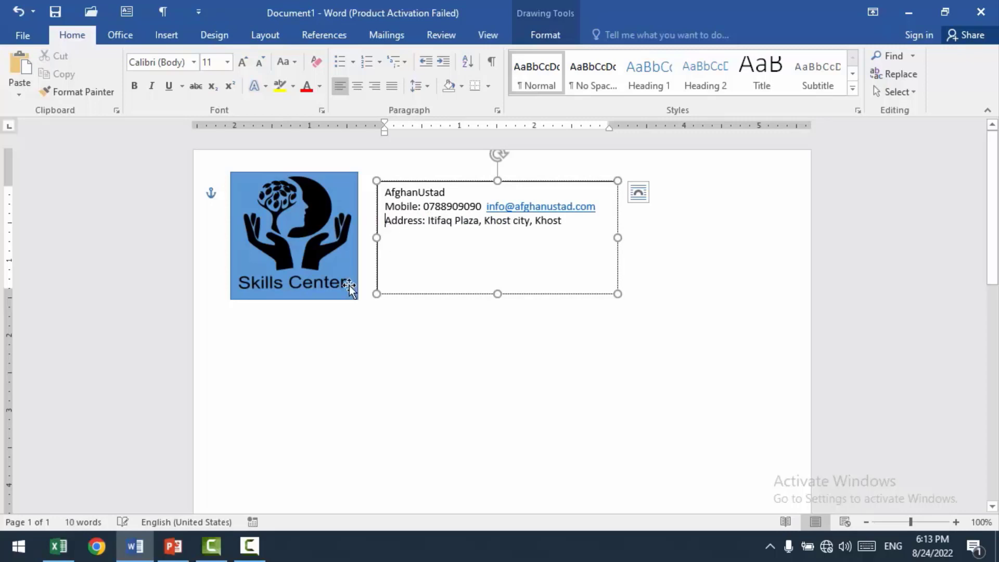
Step: Enlarge the organization name "AfghanUstad" in the text box to 39 pt
{"action": "left_click", "coordinate": [447, 192]}
{"action": "left_click_drag", "start_coordinate": [446, 193], "coordinate": [384, 193]}
{"action": "key", "text": "ctrl+shift+period"}
{"action": "key", "text": "ctrl+shift+period"}
{"action": "key", "text": "ctrl+shift+period"}
{"action": "key", "text": "ctrl+shift+period"}
{"action": "key", "text": "ctrl+shift+period"}
{"action": "key", "text": "ctrl+shift+period"}
{"action": "key", "text": "ctrl+shift+period"}
{"action": "key", "text": "ctrl+bracketright"}
{"action": "key", "text": "ctrl+bracketright"}
{"action": "key", "text": "ctrl+bracketright"}
{"action": "key", "text": "ctrl+bracketright"}
{"action": "key", "text": "ctrl+bracketright"}
{"action": "key", "text": "ctrl+bracketright"}
{"action": "key", "text": "ctrl+bracketright"}
{"action": "key", "text": "ctrl+bracketright"}
{"action": "key", "text": "ctrl+bracketright"}
{"action": "key", "text": "ctrl+bracketright"}
{"action": "key", "text": "ctrl+bracketright"}
{"action": "key", "text": "ctrl+bracketright"}
{"action": "key", "text": "ctrl+bracketright"}
{"action": "key", "text": "ctrl+bracketright"}
{"action": "key", "text": "ctrl+bracketright"}
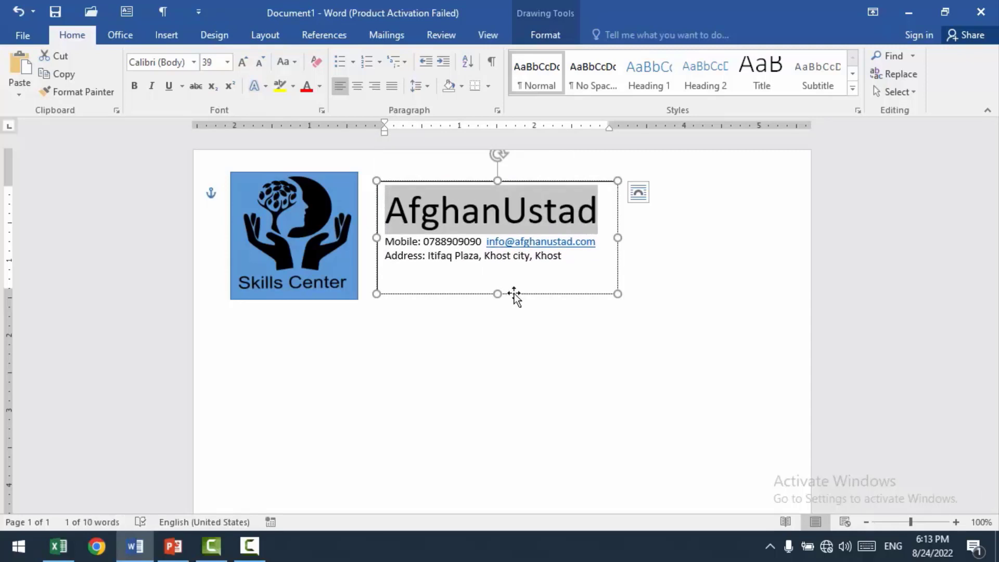
{"action": "left_click", "coordinate": [542, 342]}
Step: Move the contact details text box slightly down and closer to the logo, and remove its outline
{"action": "left_click_drag", "start_coordinate": [462, 185], "coordinate": [454, 198]}
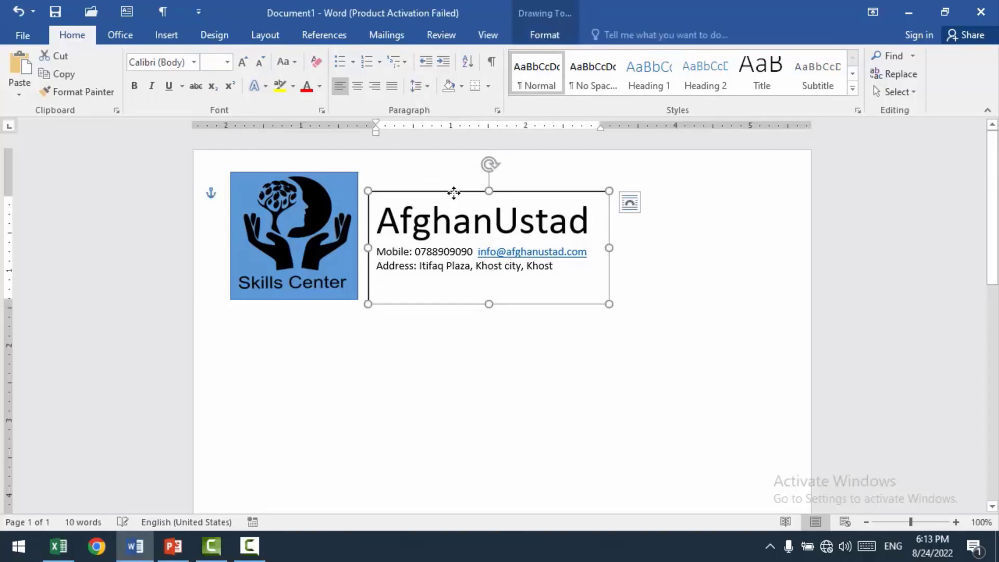
{"action": "left_click", "coordinate": [532, 36]}
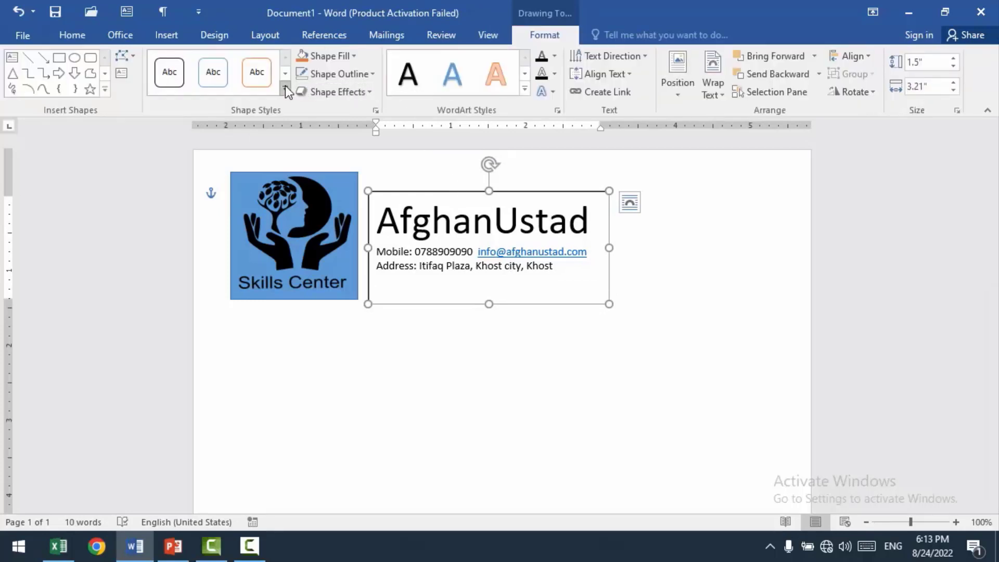
{"action": "left_click", "coordinate": [373, 77]}
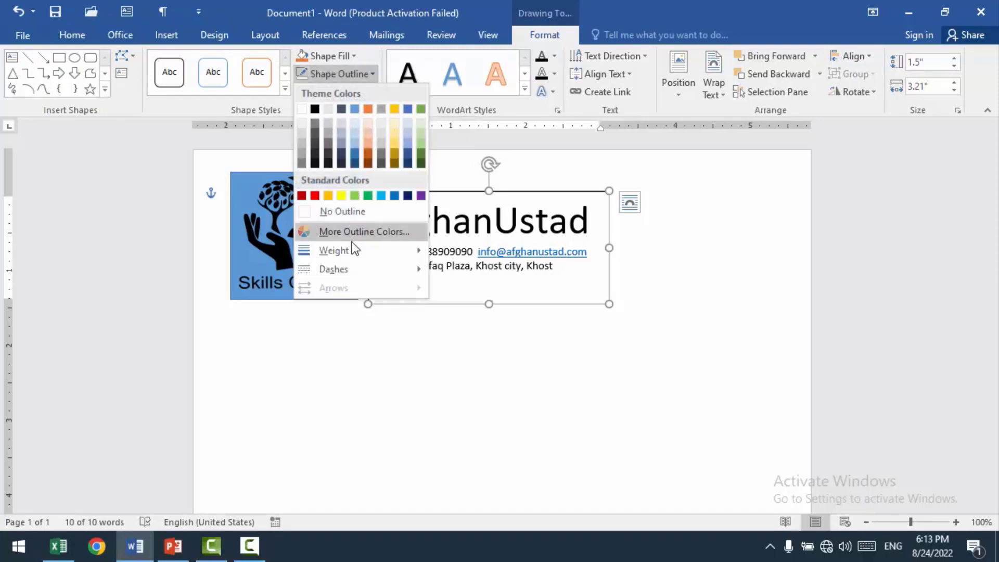
{"action": "left_click", "coordinate": [342, 211]}
{"action": "left_click", "coordinate": [629, 370]}
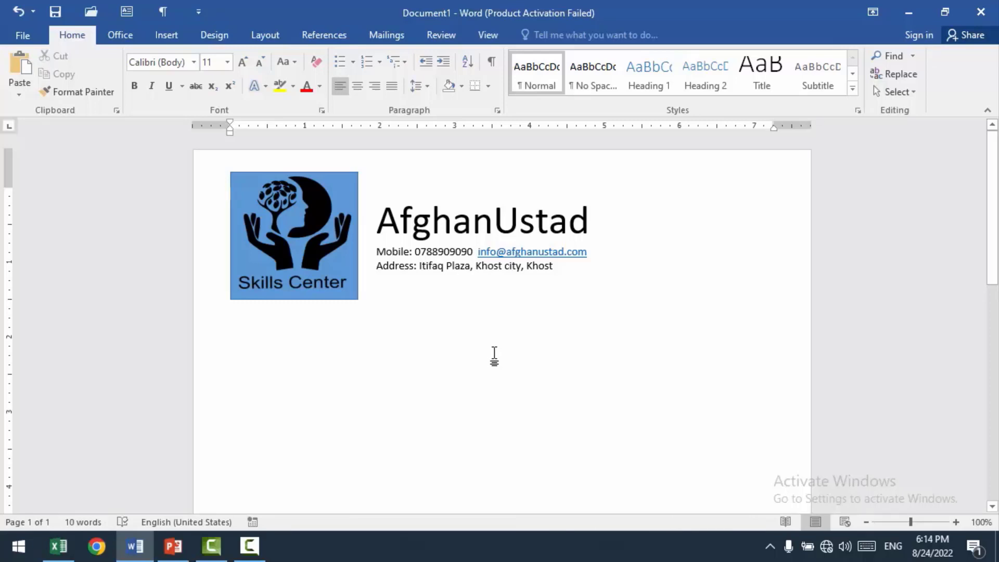
Step: Draw a rectangle about 0.49 inches high and 1.85 inches wide beside the contact details
{"action": "left_click", "coordinate": [157, 40]}
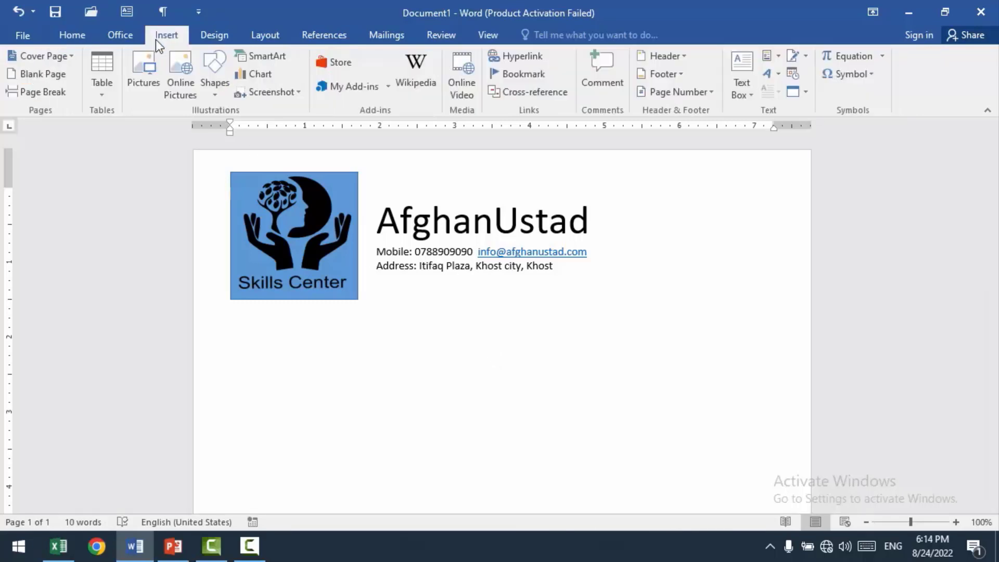
{"action": "left_click", "coordinate": [215, 94]}
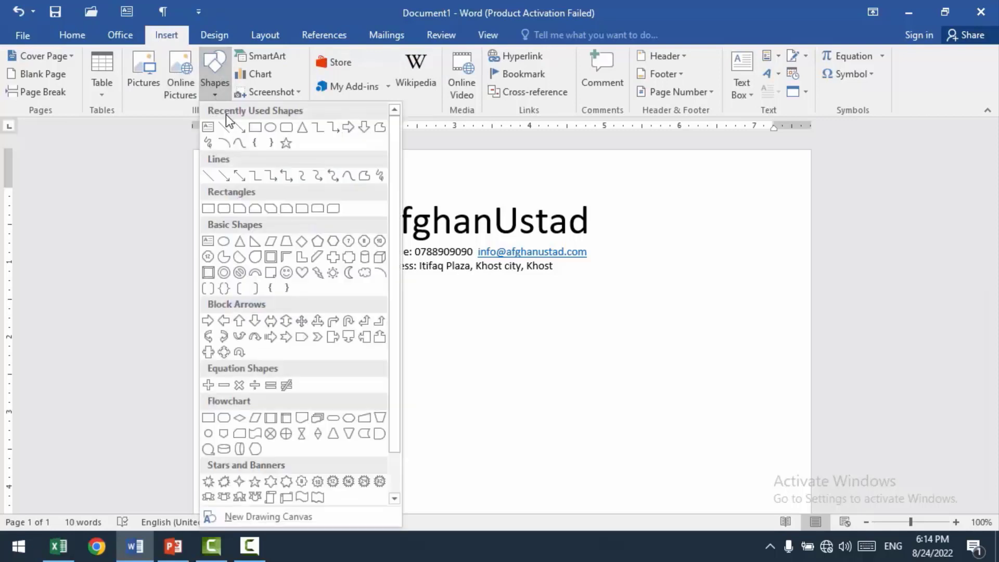
{"action": "left_click", "coordinate": [255, 127]}
{"action": "left_click_drag", "start_coordinate": [628, 225], "coordinate": [767, 262]}
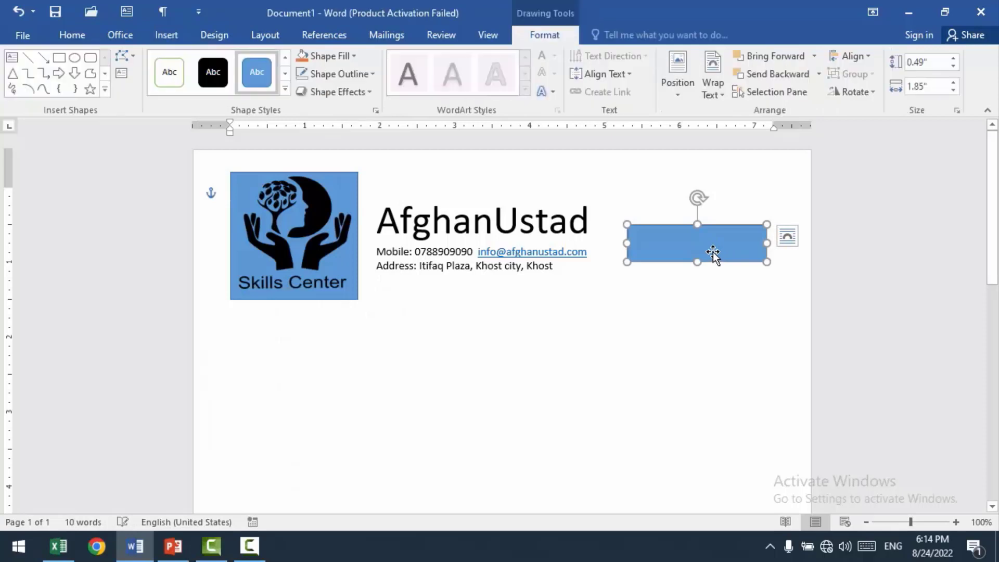
Step: Add the text "Invoice" to the rectangle, make it bold and enlarge it to nearly fill the shape's height
{"action": "right_click", "coordinate": [697, 233]}
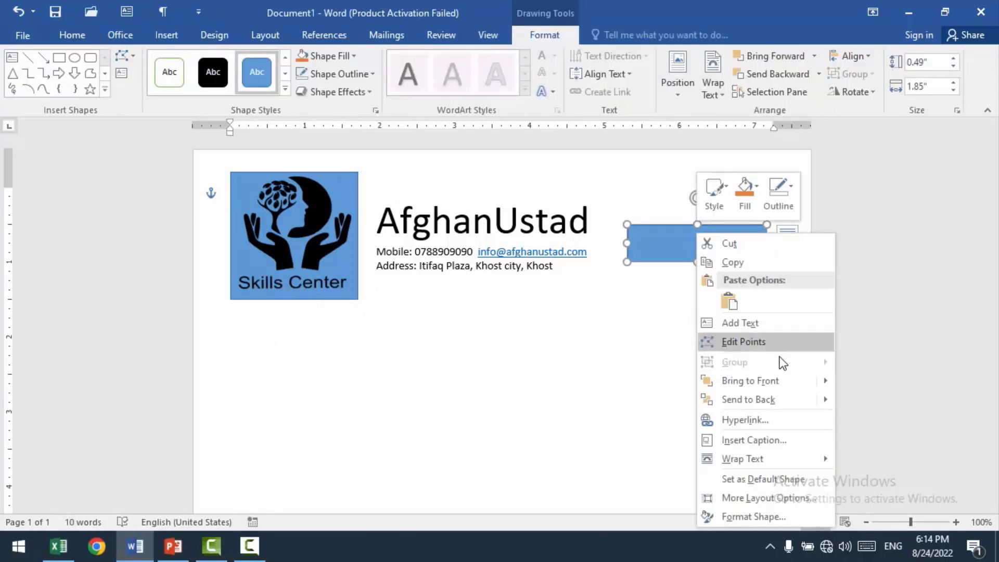
{"action": "left_click", "coordinate": [749, 326]}
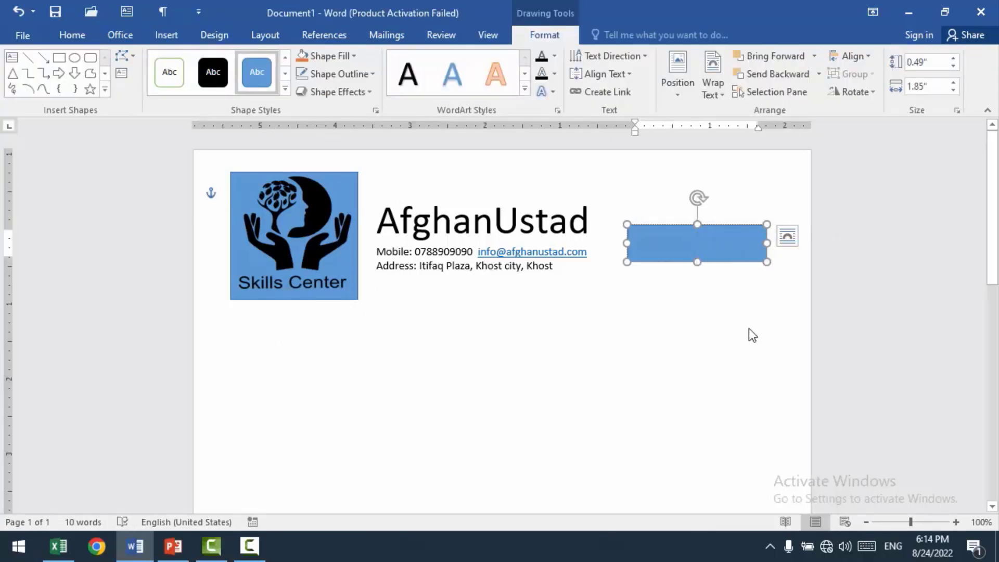
{"action": "type", "text": "Invoice"}
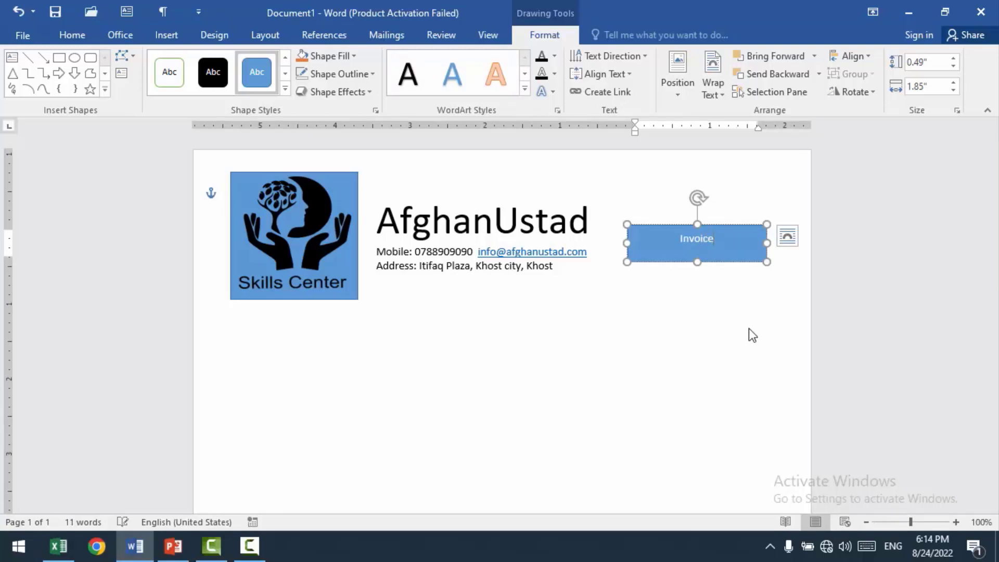
{"action": "key", "text": "ctrl+a"}
{"action": "key", "text": "ctrl+shift+period"}
{"action": "key", "text": "ctrl+shift+period"}
{"action": "key", "text": "ctrl+shift+period"}
{"action": "key", "text": "ctrl+shift+period"}
{"action": "key", "text": "ctrl+shift+period"}
{"action": "key", "text": "ctrl+shift+period"}
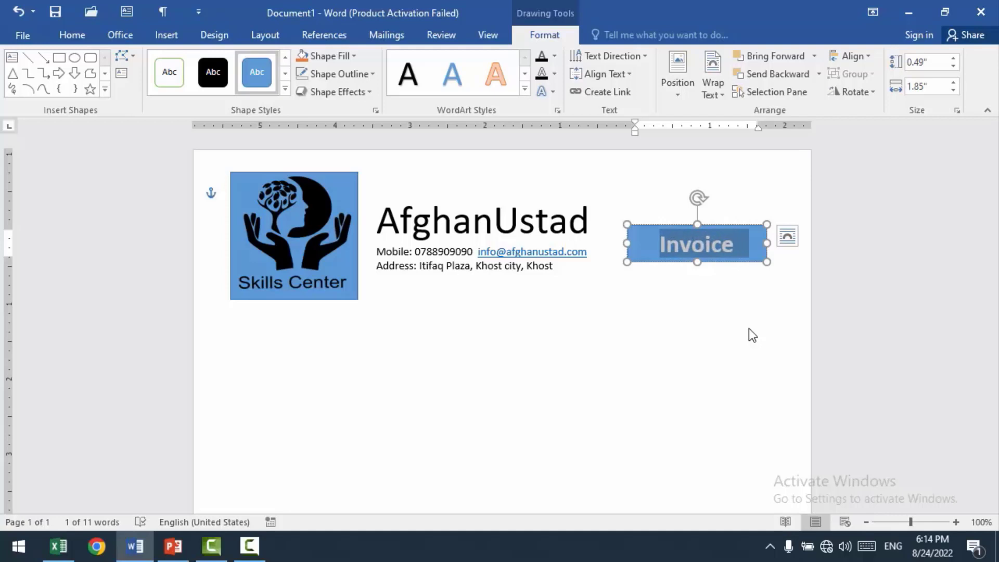
{"action": "left_click", "coordinate": [631, 361]}
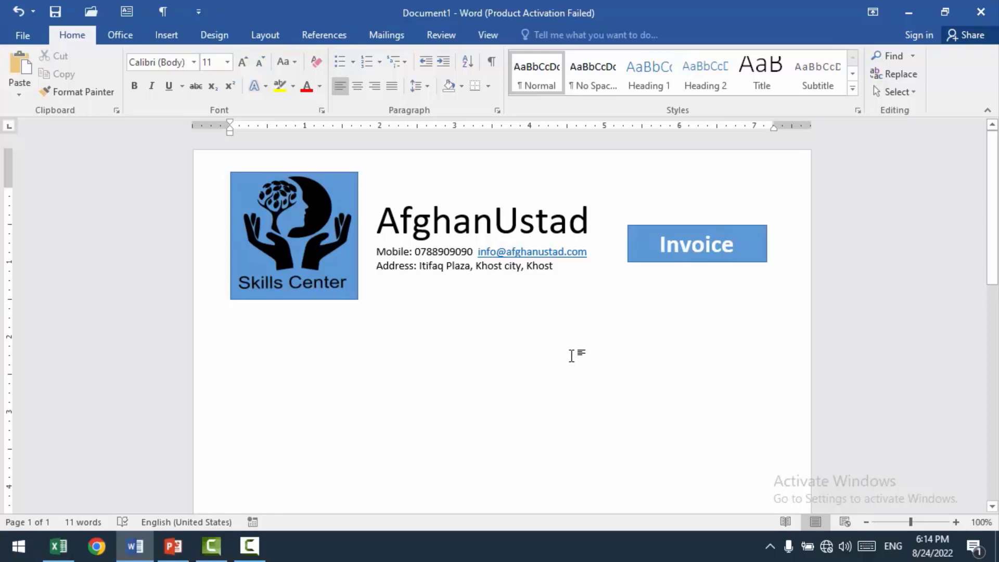
Step: Draw a text box about 1.38 inches high and 3.17 inches wide below the logo
{"action": "scroll", "coordinate": [571, 356], "scroll_direction": "down", "scroll_amount": 3}
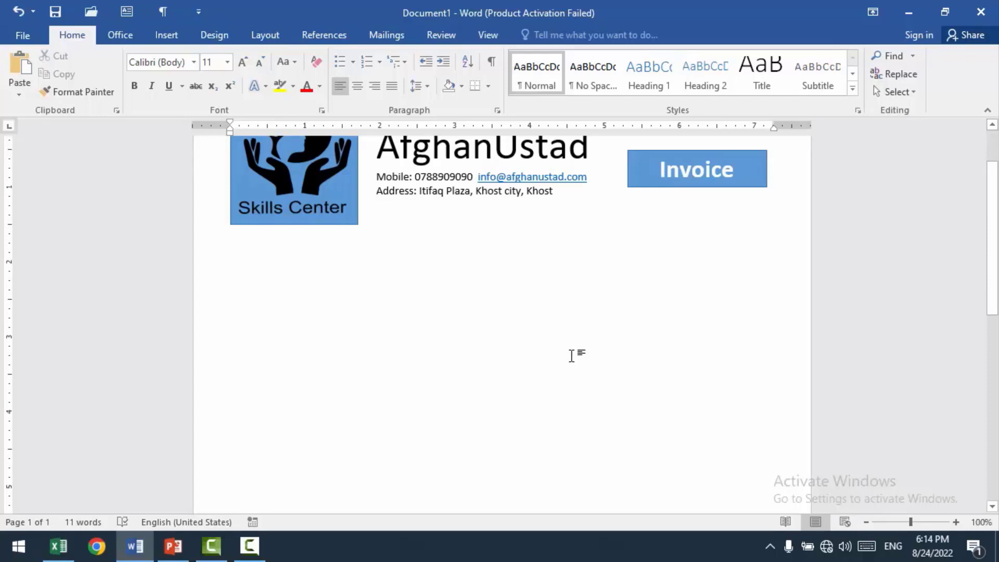
{"action": "scroll", "coordinate": [556, 346], "scroll_direction": "up", "scroll_amount": 1}
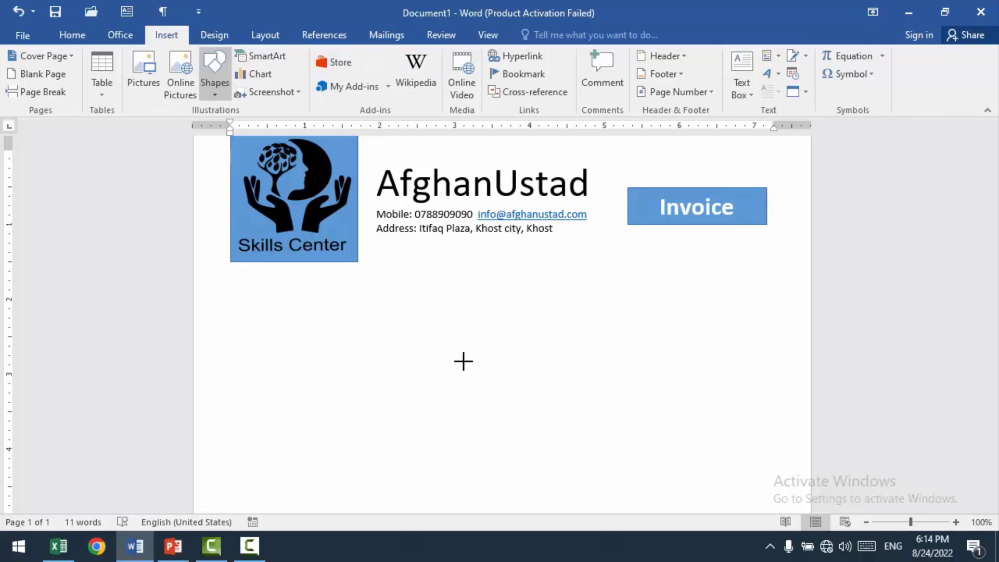
{"action": "left_click_drag", "start_coordinate": [226, 297], "coordinate": [463, 401]}
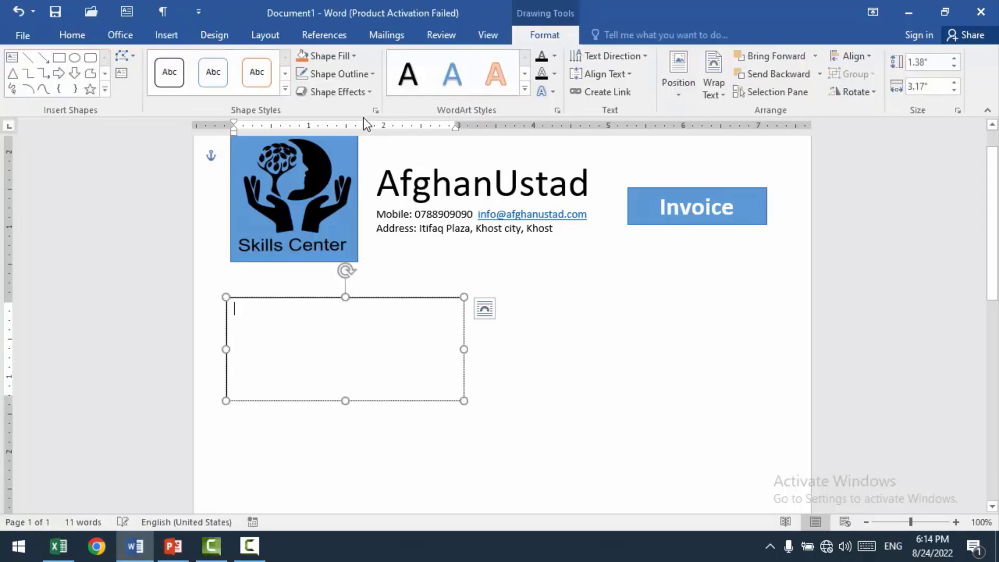
Step: Fill the new text box with the lightest gray and remove its outline
{"action": "left_click", "coordinate": [333, 56]}
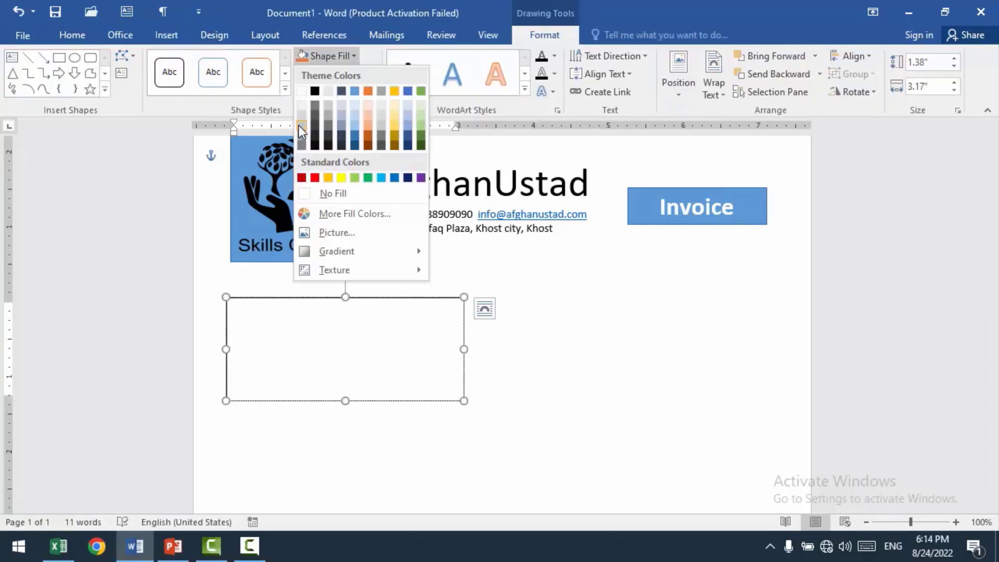
{"action": "left_click", "coordinate": [301, 107]}
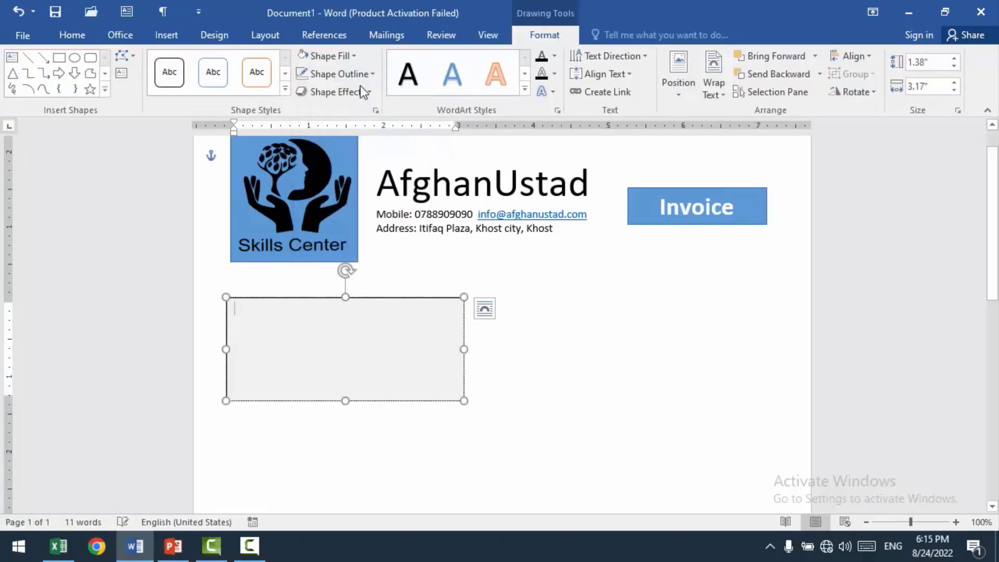
{"action": "left_click", "coordinate": [370, 74]}
{"action": "left_click", "coordinate": [342, 212]}
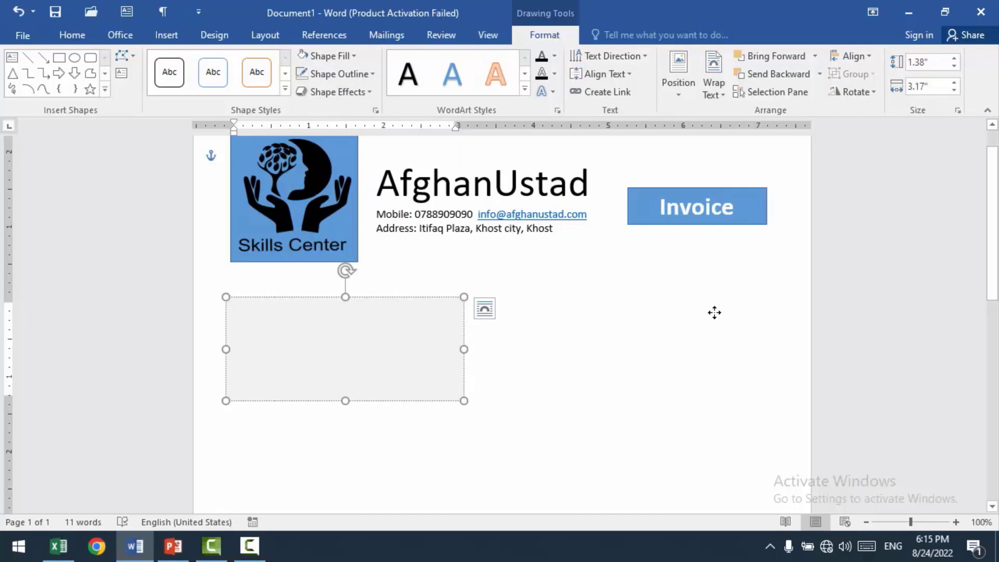
Step: Duplicate the gray text box and place the copy beside it, below the Invoice rectangle
{"action": "key", "text": "ctrl+d"}
{"action": "left_click_drag", "start_coordinate": [694, 308], "coordinate": [665, 292]}
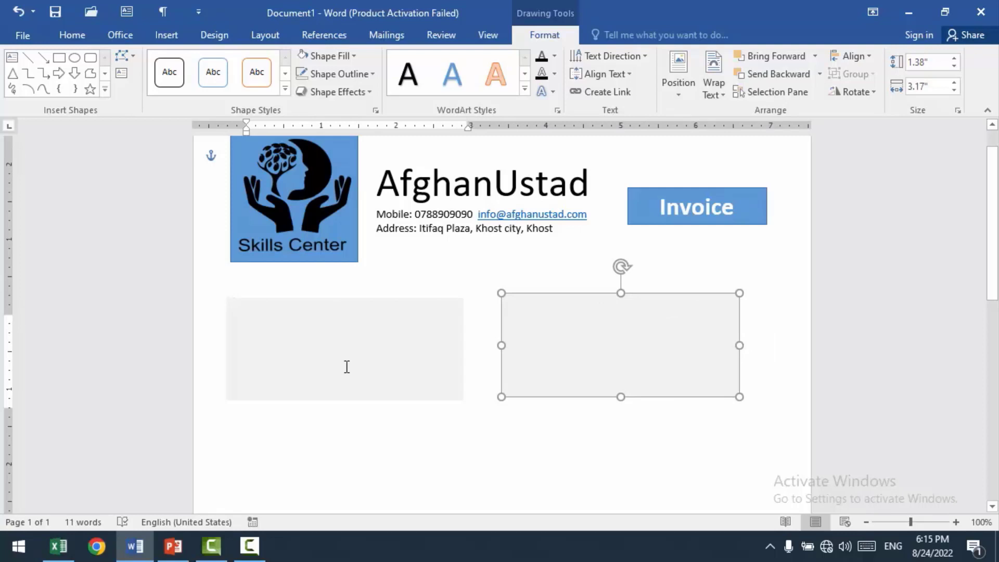
Step: Enter "Invoice to:" followed by a pair of parentheses with a wide blank between them in the gray box below the logo
{"action": "left_click", "coordinate": [347, 367]}
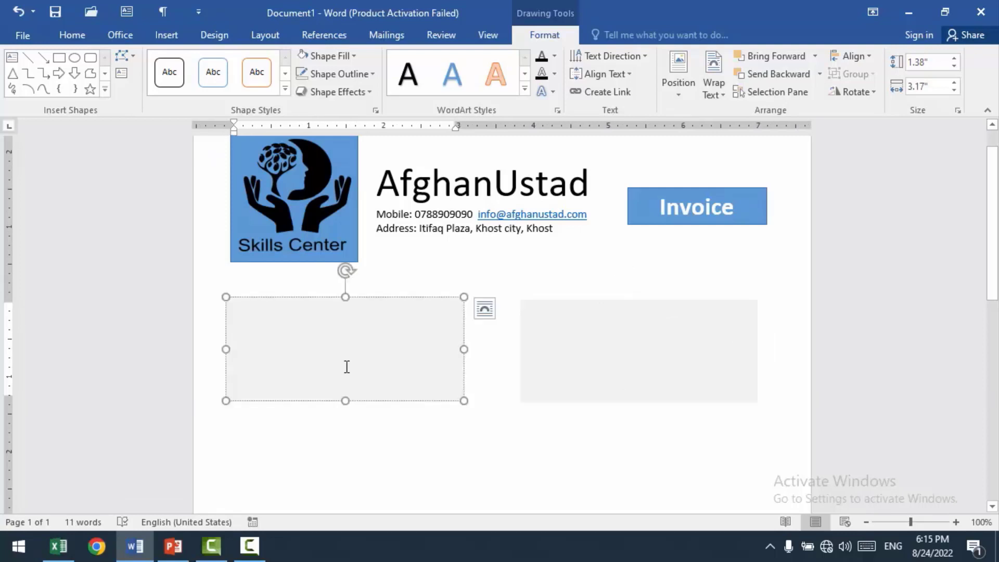
{"action": "type", "text": "Invoice"}
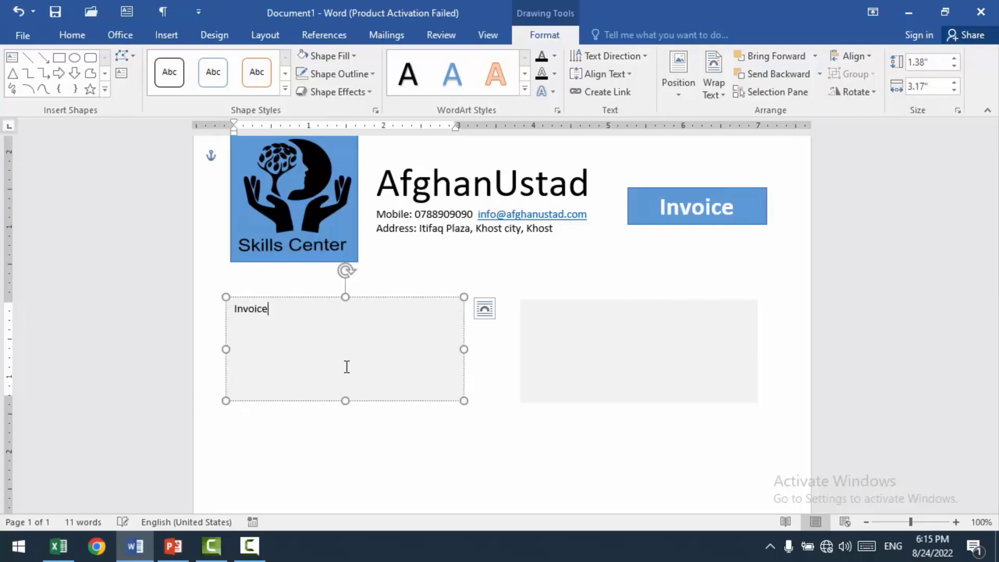
{"action": "type", "text": " to: ("}
{"action": "key", "text": "Tab"}
{"action": "key", "text": "Tab"}
{"action": "key", "text": "Tab"}
{"action": "key", "text": "Tab"}
{"action": "type", "text": ")"}
Step: Add an "Address:" line with widely spaced empty parentheses below the "Invoice to:" line
{"action": "key", "text": "Return"}
{"action": "type", "text": "Address:"}
{"action": "type", "text": "("}
{"action": "key", "text": "Tab"}
{"action": "key", "text": "Tab"}
{"action": "key", "text": "Tab"}
{"action": "type", "text": ")"}
Step: Add a "Contact:" line with widely spaced empty parentheses below the "Address:" line
{"action": "key", "text": "Return"}
{"action": "type", "text": "Contact:"}
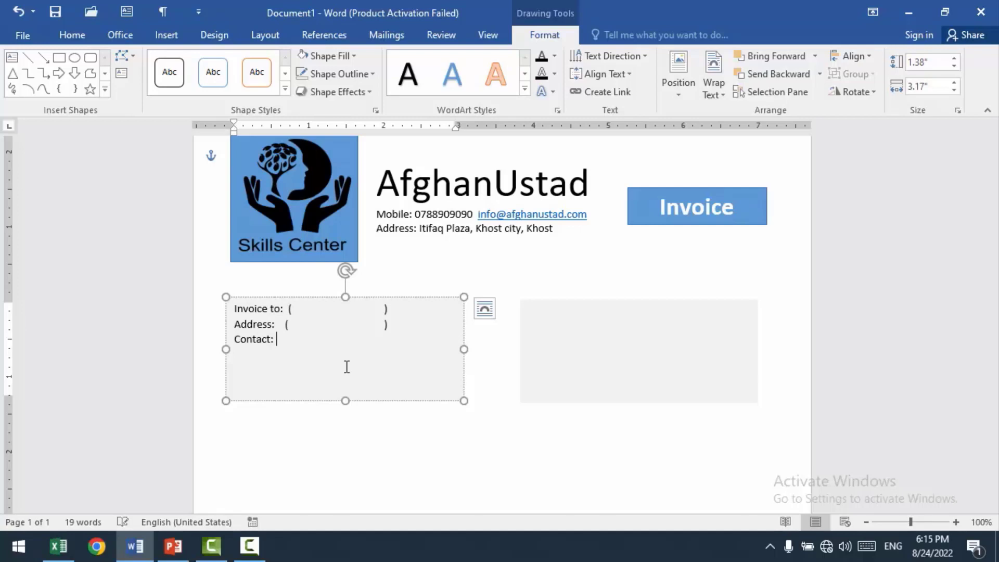
{"action": "type", "text": "("}
{"action": "key", "text": "Tab"}
{"action": "key", "text": "Tab"}
{"action": "key", "text": "Tab"}
{"action": "type", "text": ")"}
Step: Add a "Payment Method:" line with widely spaced empty parentheses below the "Contact:" line
{"action": "key", "text": "Return"}
{"action": "type", "text": "Payment Meth"}
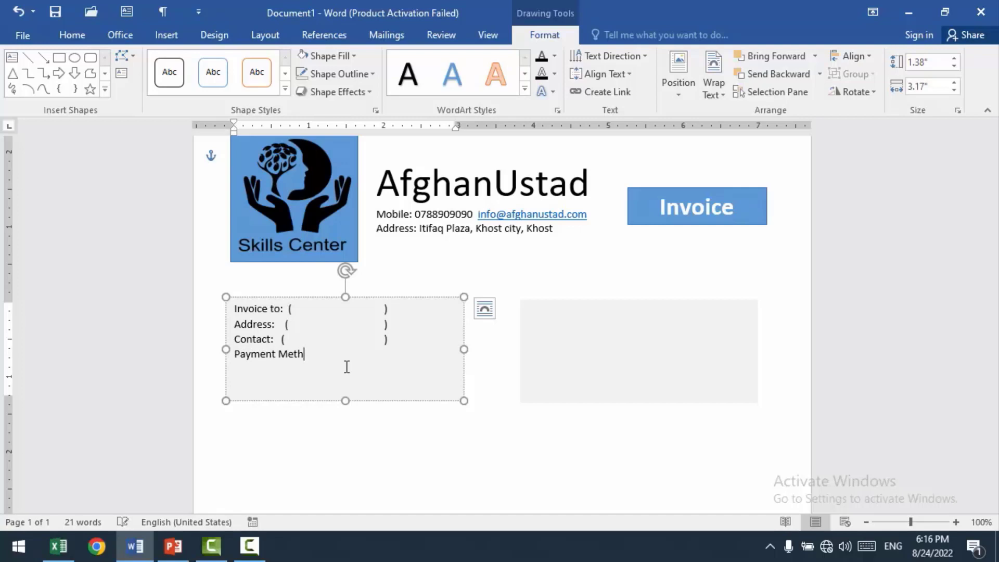
{"action": "type", "text": "od:  ("}
{"action": "key", "text": "Tab"}
{"action": "key", "text": "Tab"}
{"action": "key", "text": "Tab"}
{"action": "type", "text": ")"}
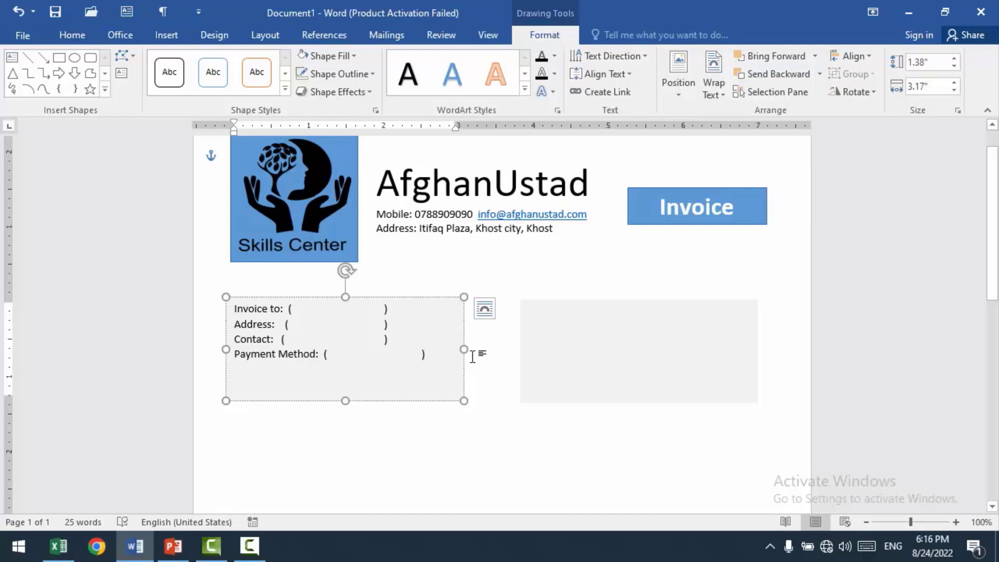
Step: Increase the font size of all four lines in the gray text box by two points
{"action": "left_click_drag", "start_coordinate": [408, 354], "coordinate": [245, 314]}
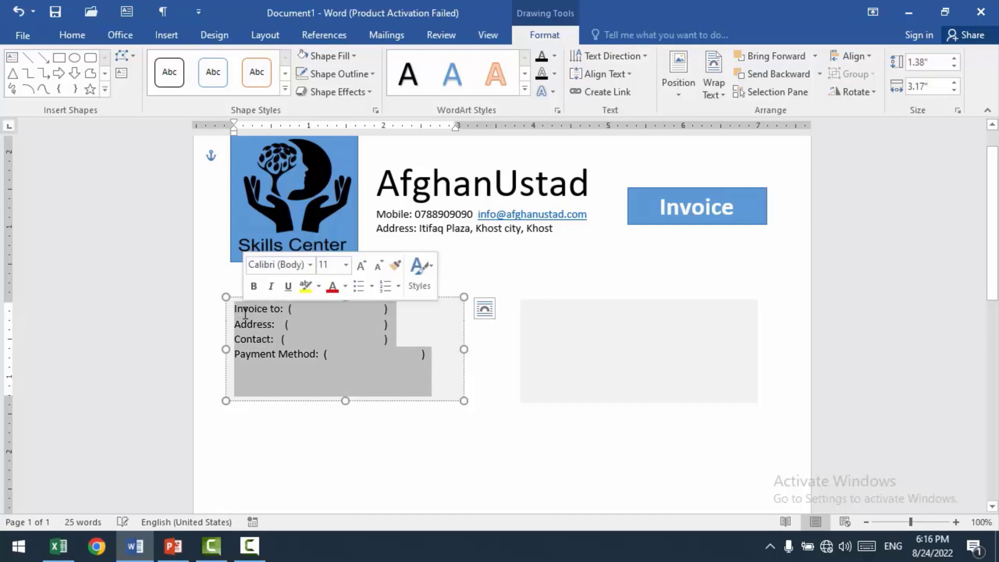
{"action": "key", "text": "ctrl+bracketright"}
{"action": "key", "text": "ctrl+bracketright"}
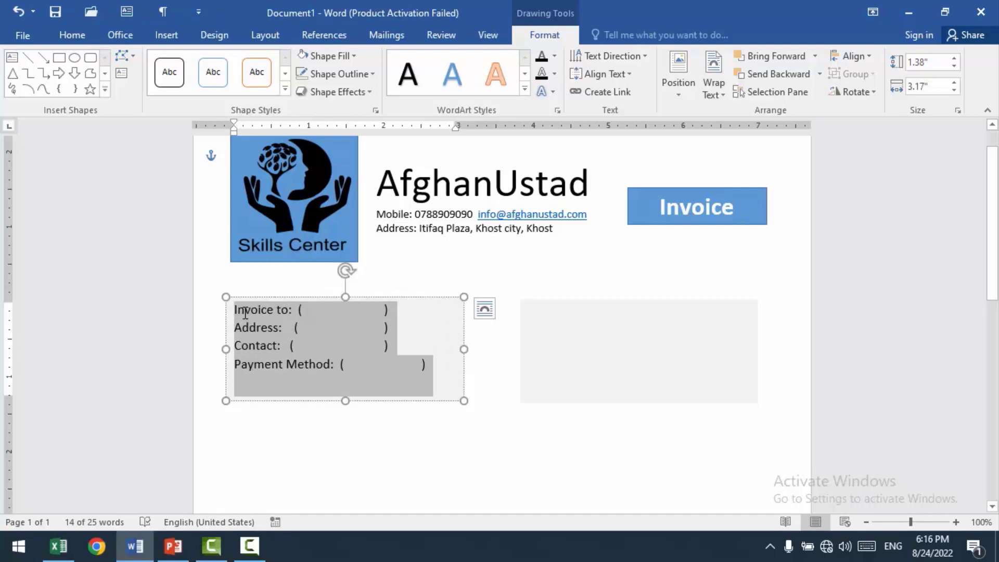
{"action": "left_click", "coordinate": [363, 359]}
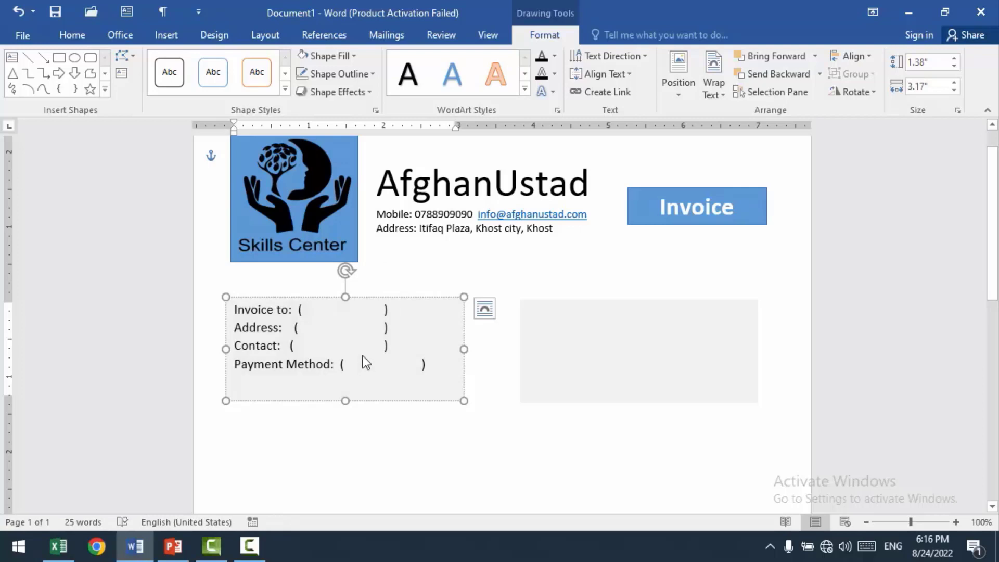
Step: Move the gray text box with the invoice fields further down the page, clear of the area below the logo
{"action": "left_click", "coordinate": [360, 298]}
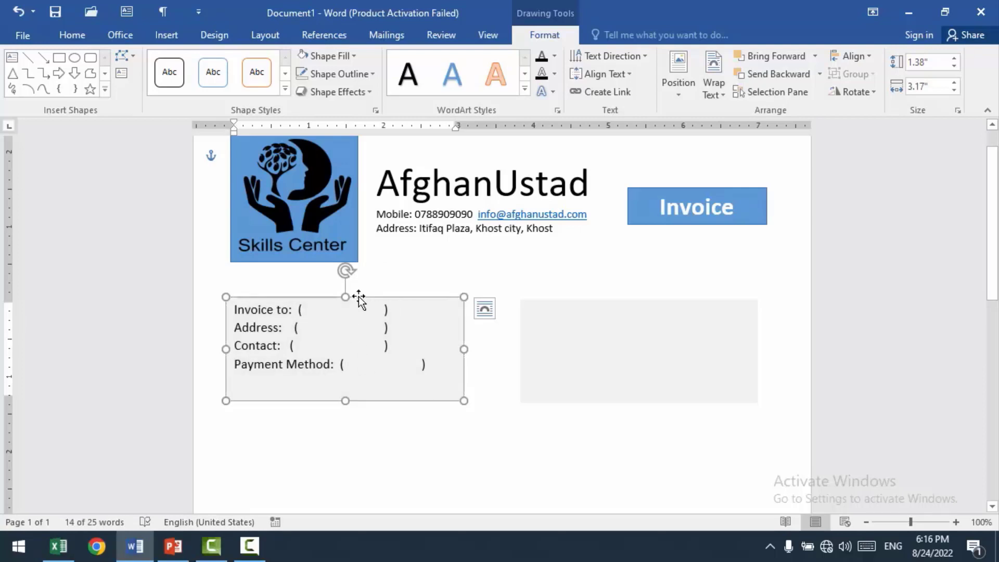
{"action": "left_click_drag", "start_coordinate": [359, 298], "coordinate": [364, 424]}
{"action": "scroll", "coordinate": [356, 278], "scroll_direction": "down", "scroll_amount": 1}
Step: Insert a table of five columns and three rows below the logo and move the empty gray box down clear of it
{"action": "left_click", "coordinate": [356, 278]}
{"action": "scroll", "coordinate": [346, 289], "scroll_direction": "up", "scroll_amount": 1}
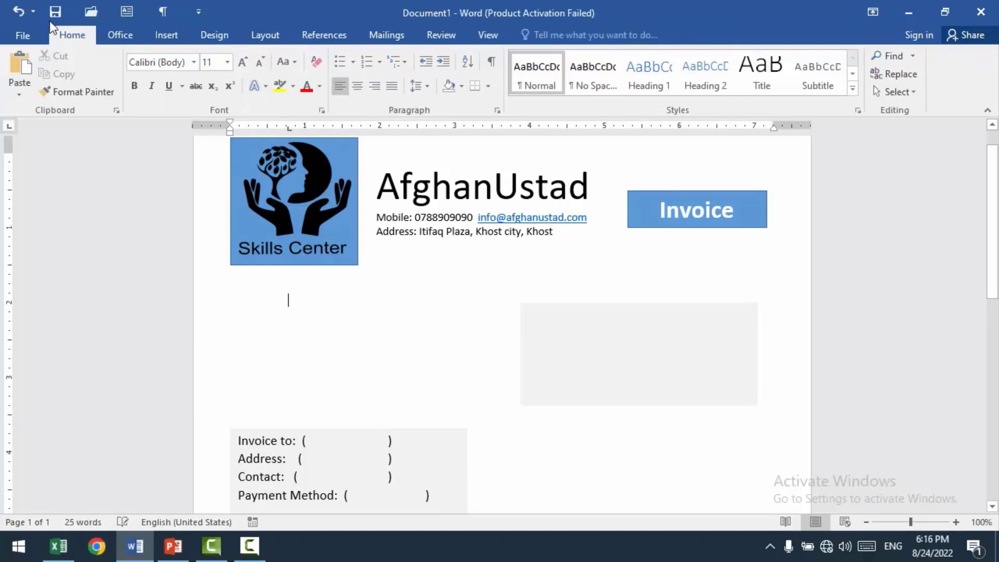
{"action": "left_click", "coordinate": [162, 38]}
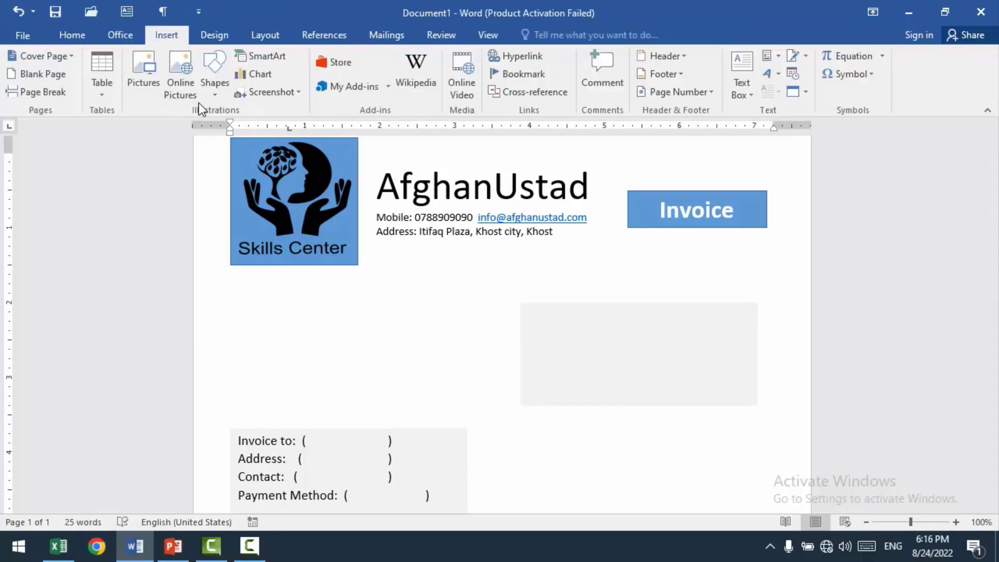
{"action": "left_click", "coordinate": [107, 96]}
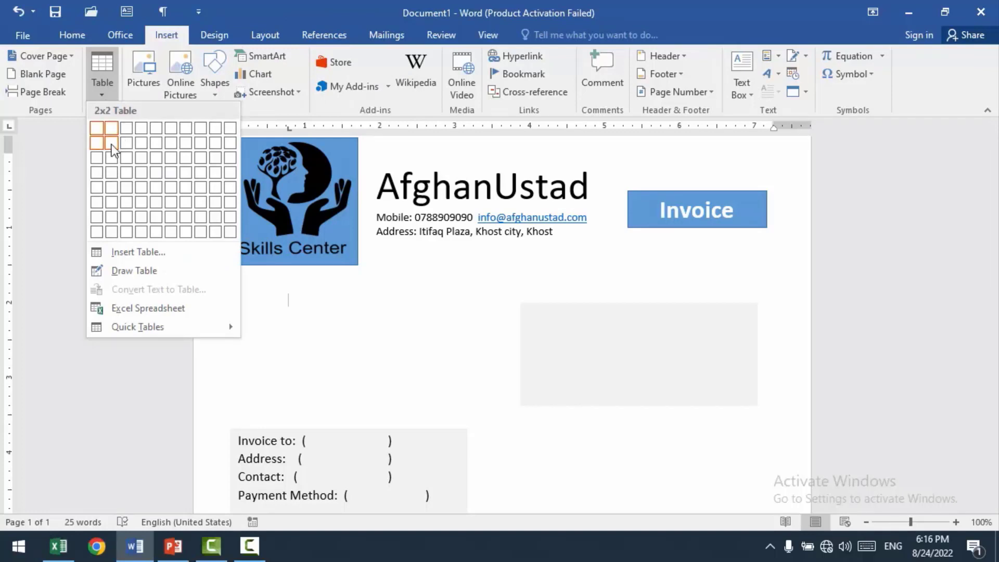
{"action": "left_click", "coordinate": [154, 155]}
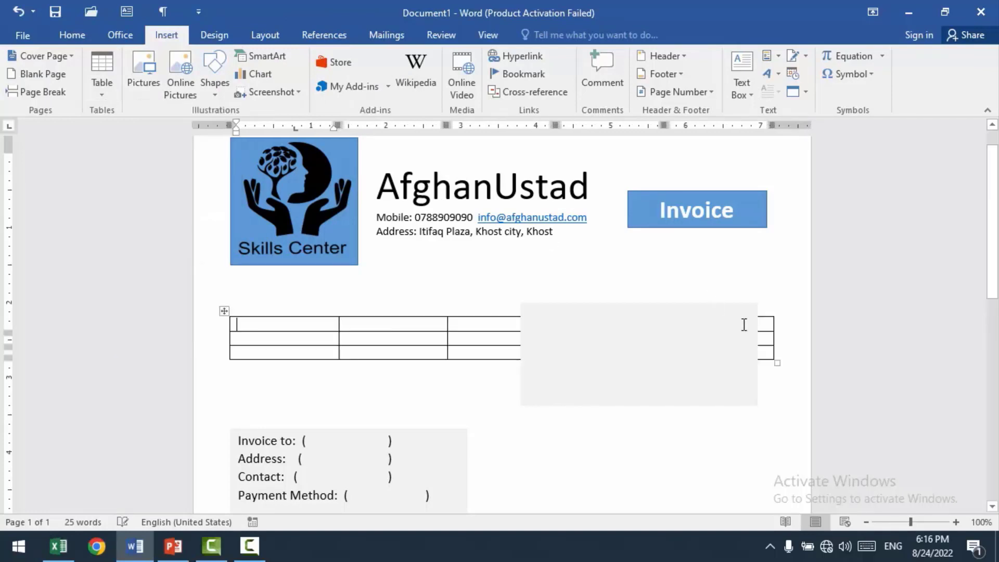
{"action": "left_click", "coordinate": [652, 340]}
{"action": "left_click_drag", "start_coordinate": [661, 303], "coordinate": [657, 414]}
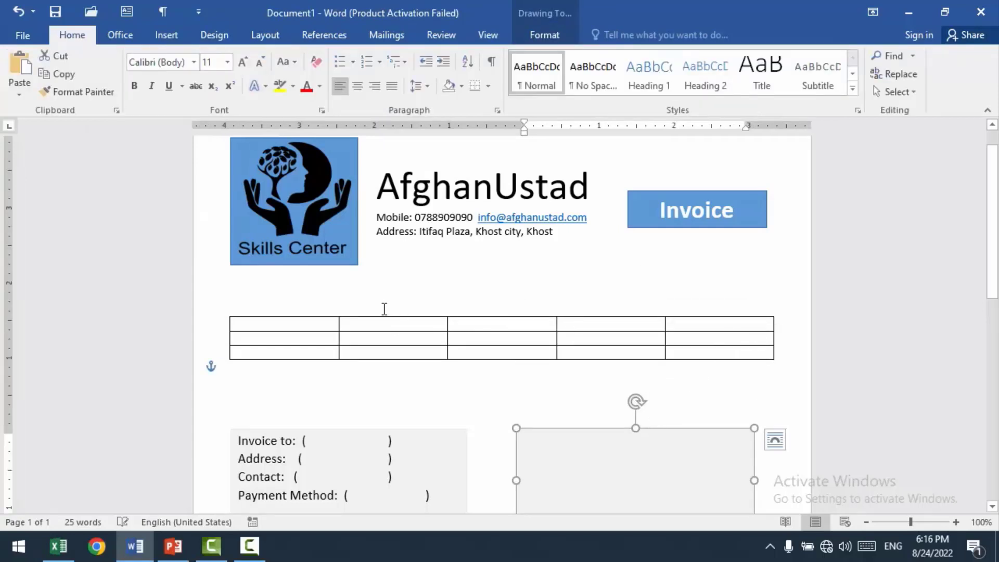
Step: Label the first column's three rows "Invoice To", "Contact" and "Address"
{"action": "left_click", "coordinate": [310, 323]}
{"action": "type", "text": "Invoice To"}
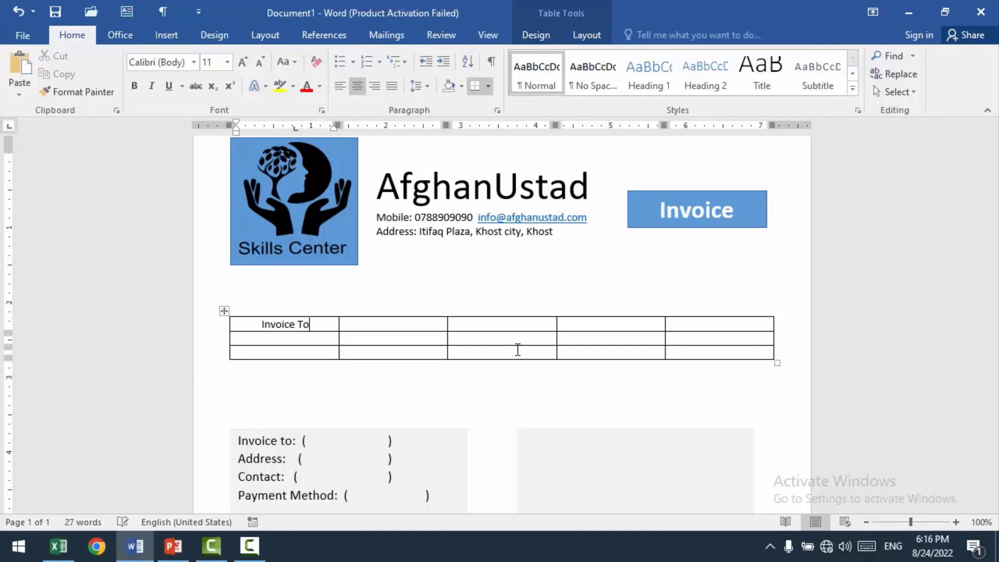
{"action": "key", "text": "Down"}
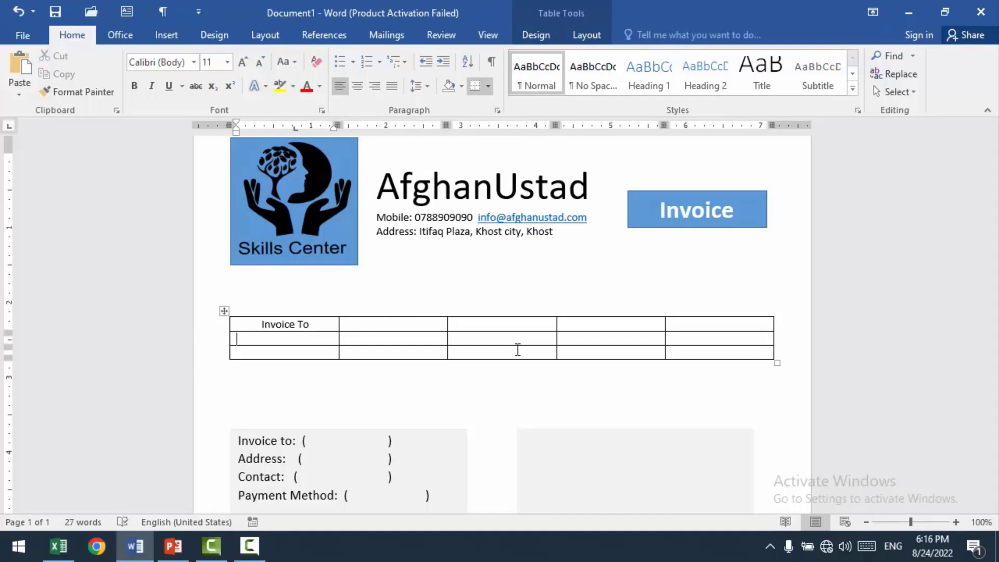
{"action": "type", "text": "Contact"}
{"action": "type", "text": "Address"}
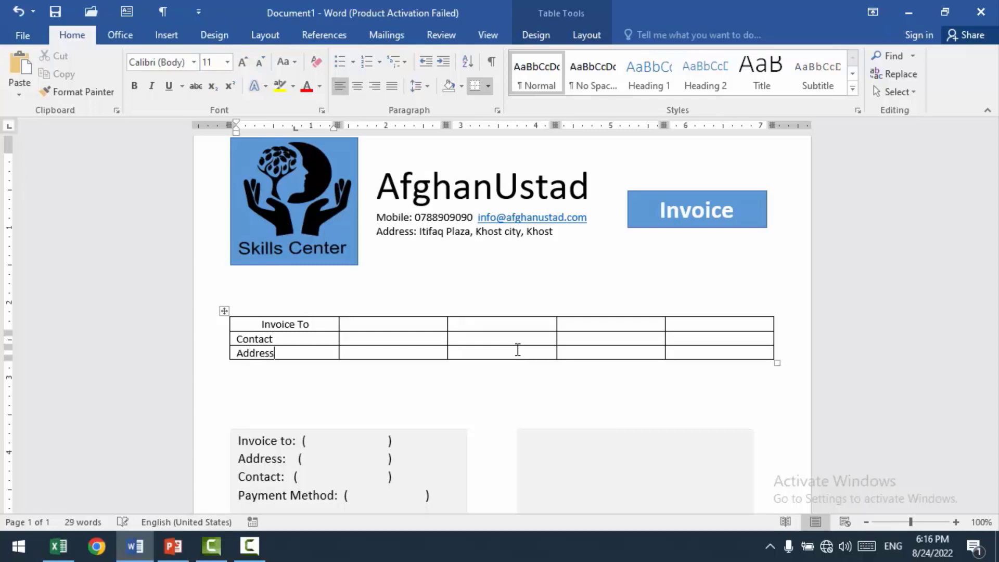
Step: Add a row below the Address row and label its first cell "Payment Methoed"
{"action": "left_click", "coordinate": [689, 350]}
{"action": "left_click", "coordinate": [301, 354]}
{"action": "left_click", "coordinate": [591, 32]}
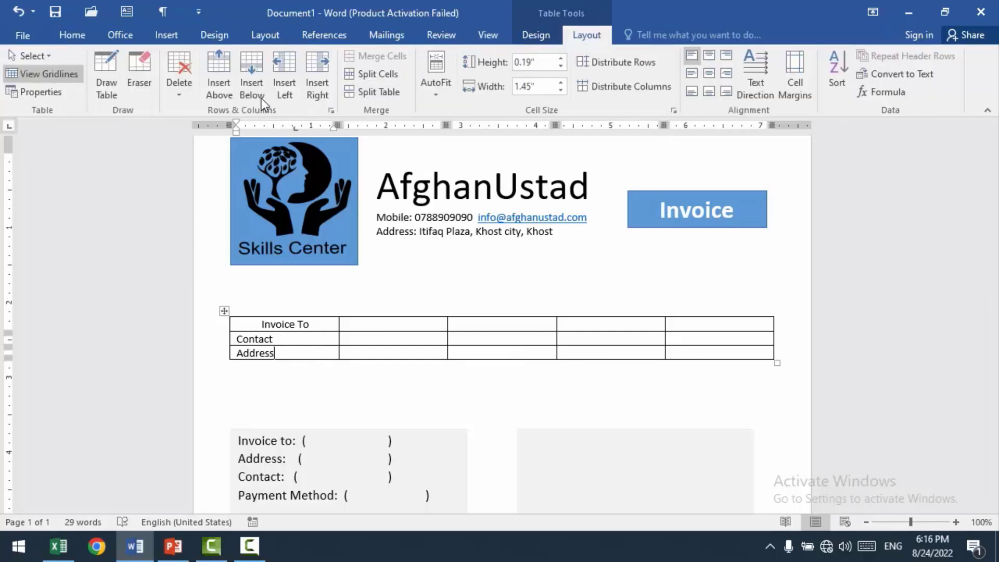
{"action": "left_click", "coordinate": [253, 69]}
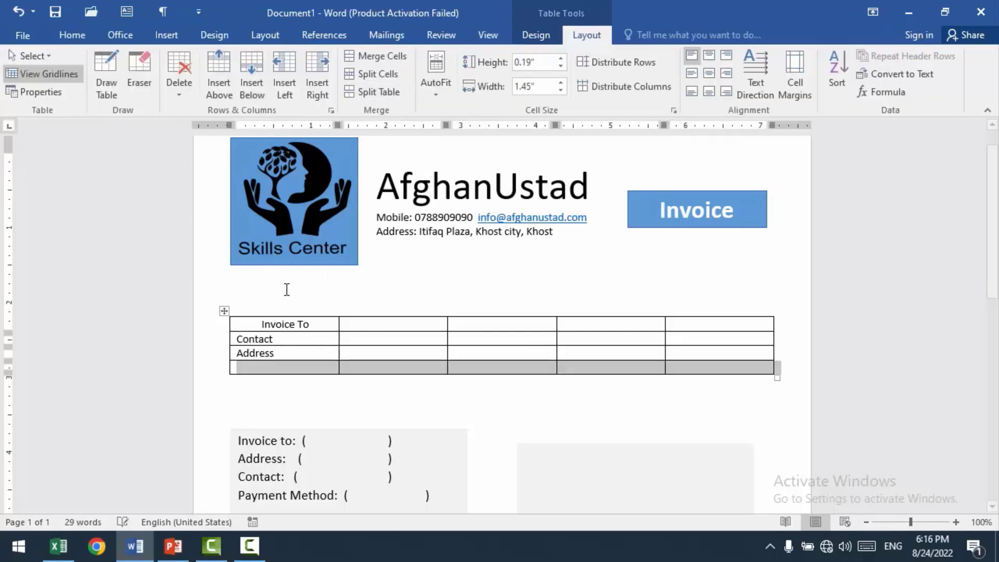
{"action": "left_click", "coordinate": [280, 369]}
{"action": "type", "text": "Paym"}
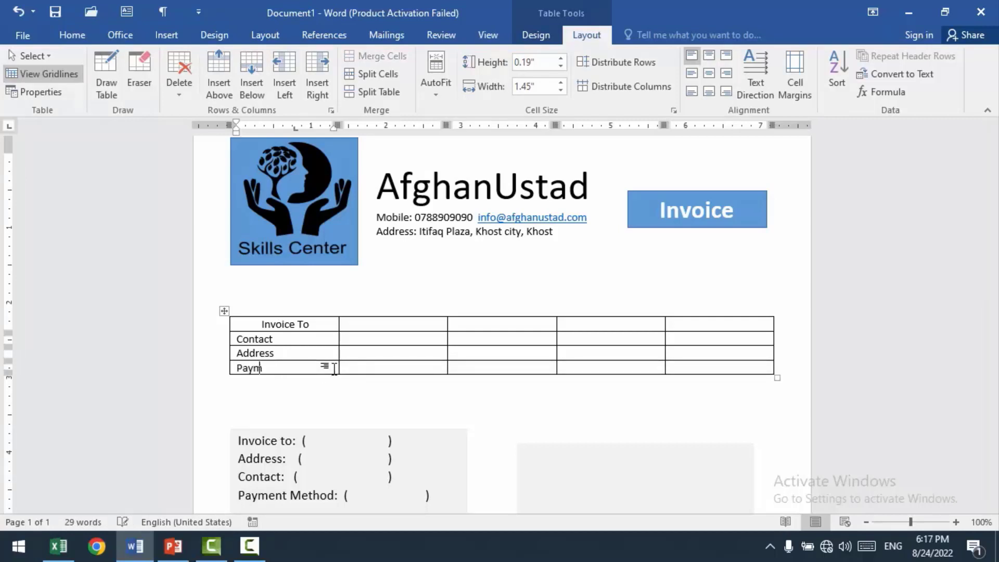
{"action": "type", "text": "ent Me"}
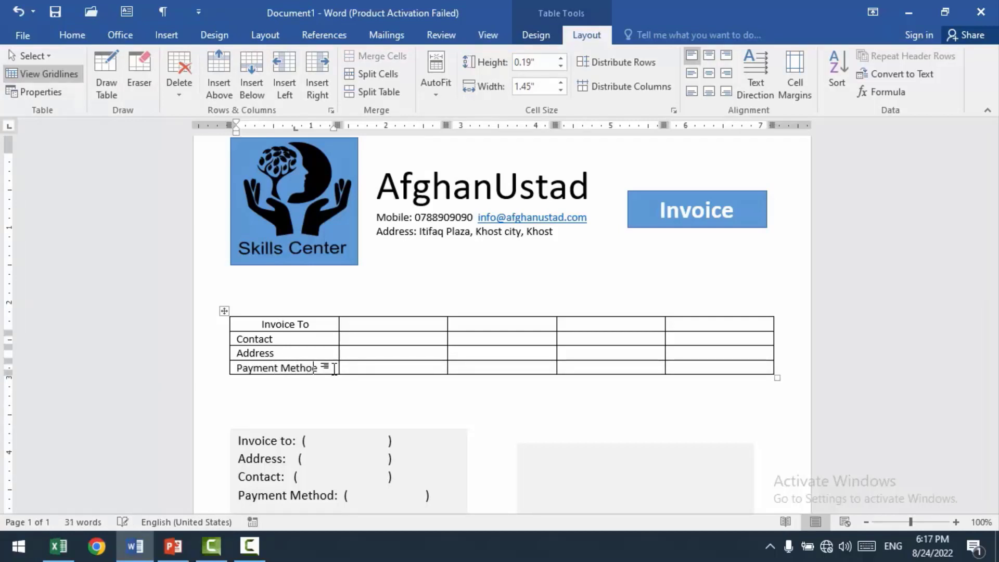
{"action": "type", "text": "thoed"}
Step: Delete the last three columns of the table, keeping only the label column and one empty column
{"action": "left_click_drag", "start_coordinate": [692, 363], "coordinate": [518, 325]}
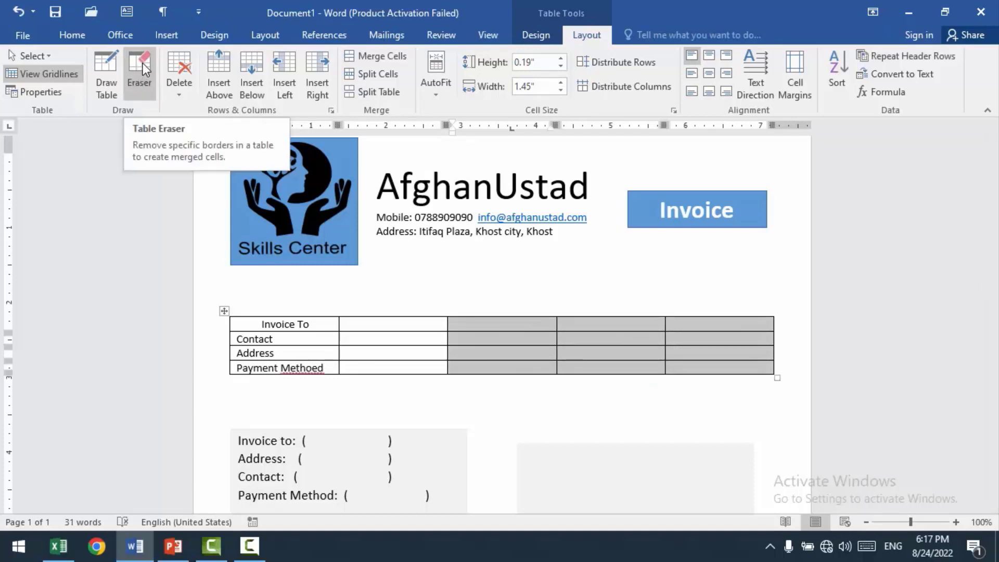
{"action": "left_click", "coordinate": [180, 97]}
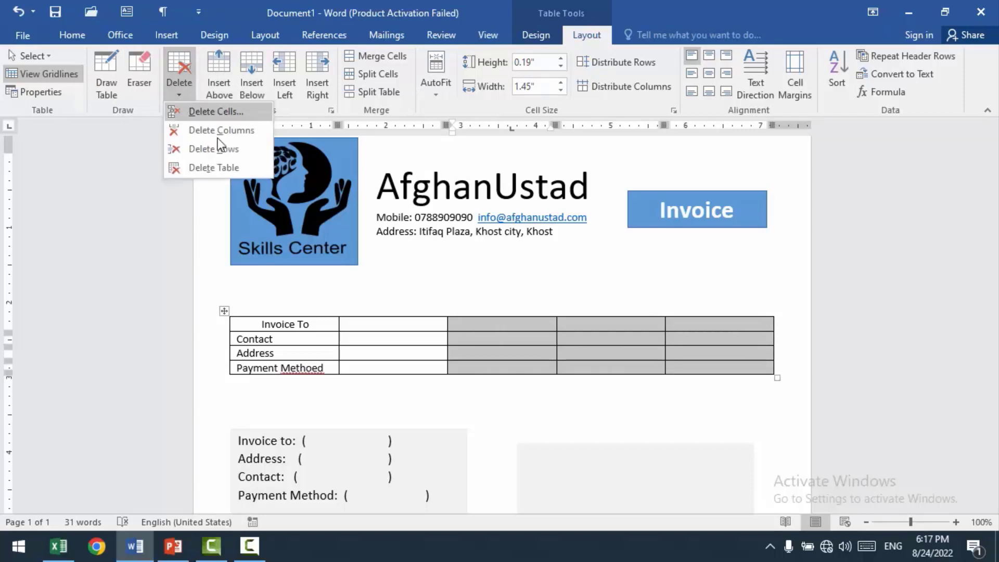
{"action": "left_click", "coordinate": [211, 131]}
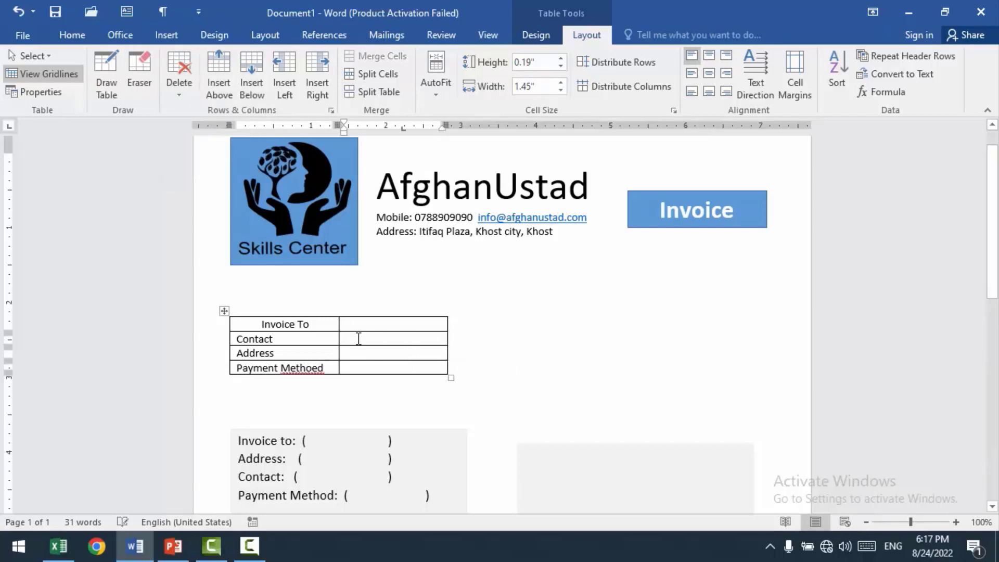
Step: Center the text in all cells of the two-column table
{"action": "left_click", "coordinate": [389, 366]}
{"action": "left_click_drag", "start_coordinate": [265, 343], "coordinate": [237, 295]}
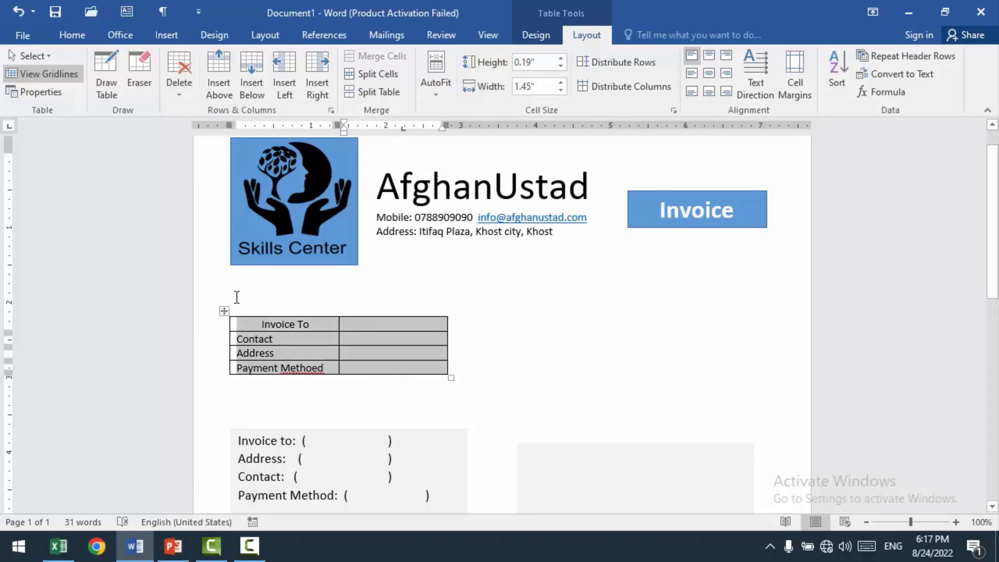
{"action": "left_click", "coordinate": [71, 34]}
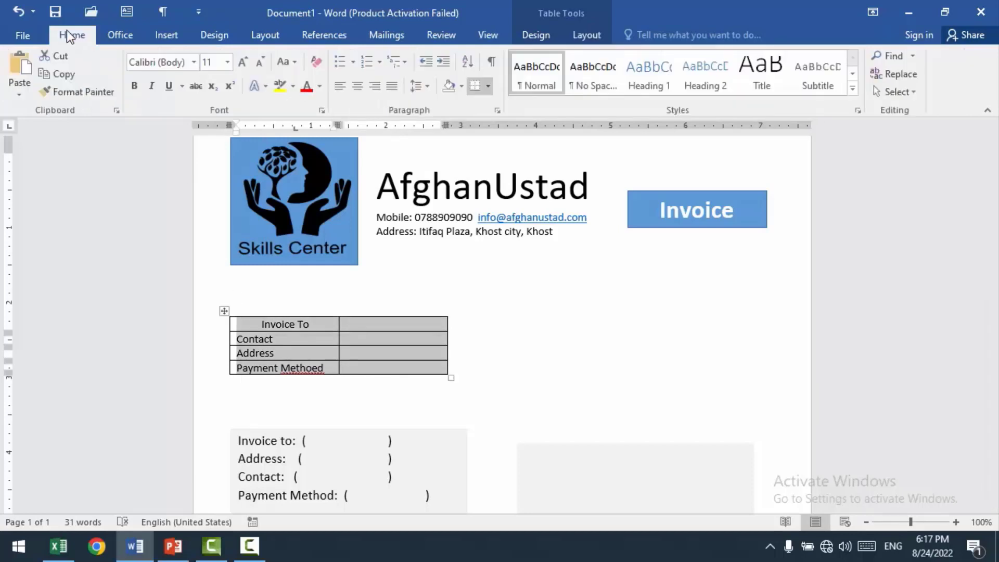
{"action": "left_click", "coordinate": [359, 88]}
{"action": "left_click", "coordinate": [358, 322]}
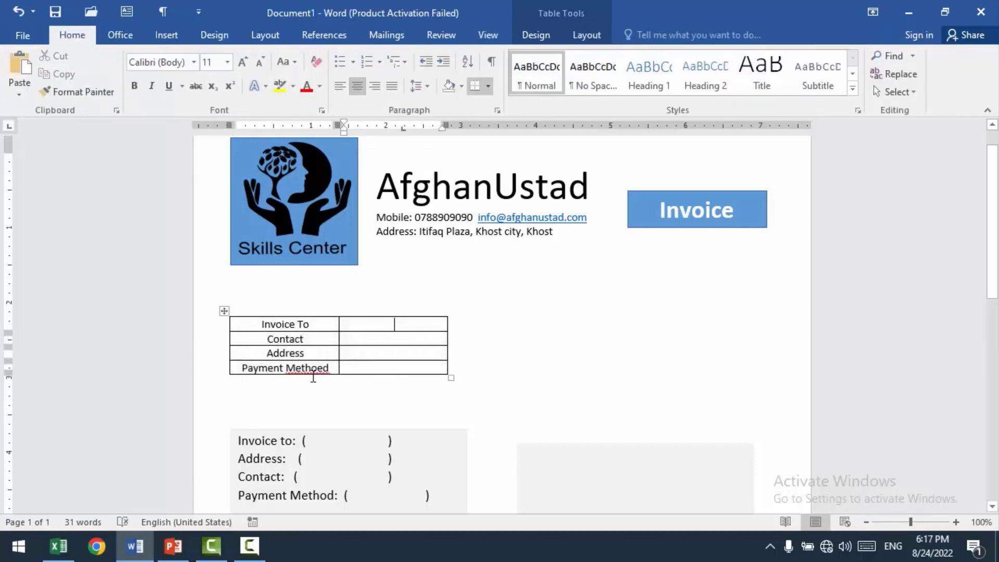
{"action": "left_click", "coordinate": [223, 296]}
{"action": "left_click", "coordinate": [548, 385]}
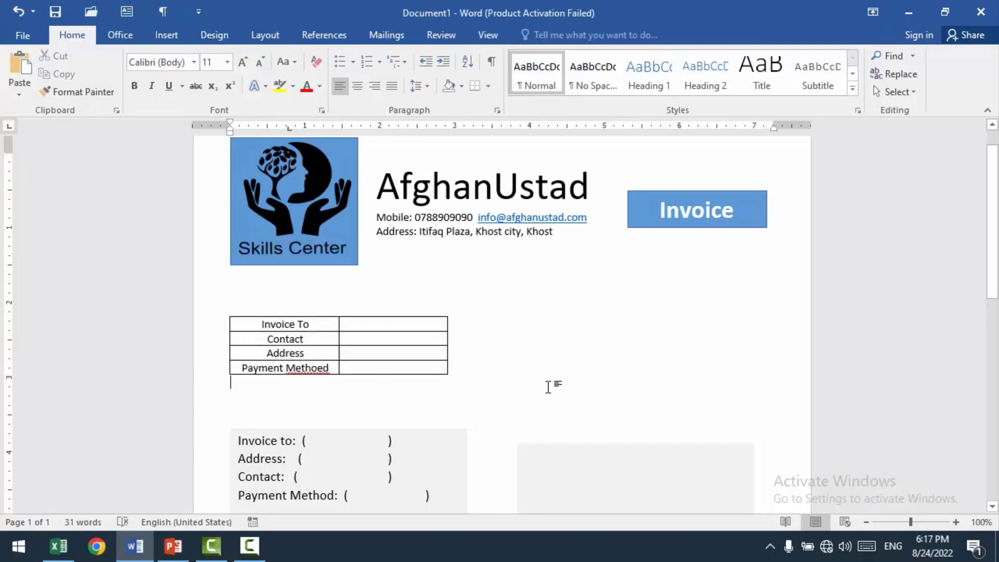
Step: Correct the misspelled word in the payment row's label to "Method" using the spelling suggestion
{"action": "right_click", "coordinate": [297, 368]}
{"action": "left_click", "coordinate": [371, 384]}
{"action": "left_click", "coordinate": [391, 368]}
Step: Enter "Mashal Co" beside Invoice To and fill in a sample phone number beside Contact
{"action": "left_click", "coordinate": [360, 324]}
{"action": "type", "text": "Mashal Co"}
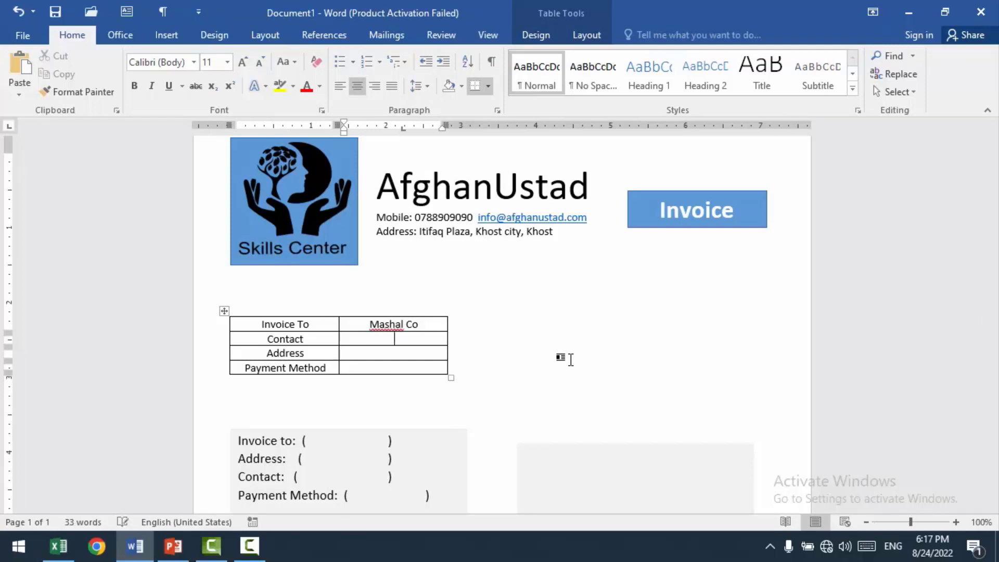
{"action": "type", "text": "07909876"}
Step: Fill in the customer's plaza and city in the cell beside Address
{"action": "type", "text": "ham"}
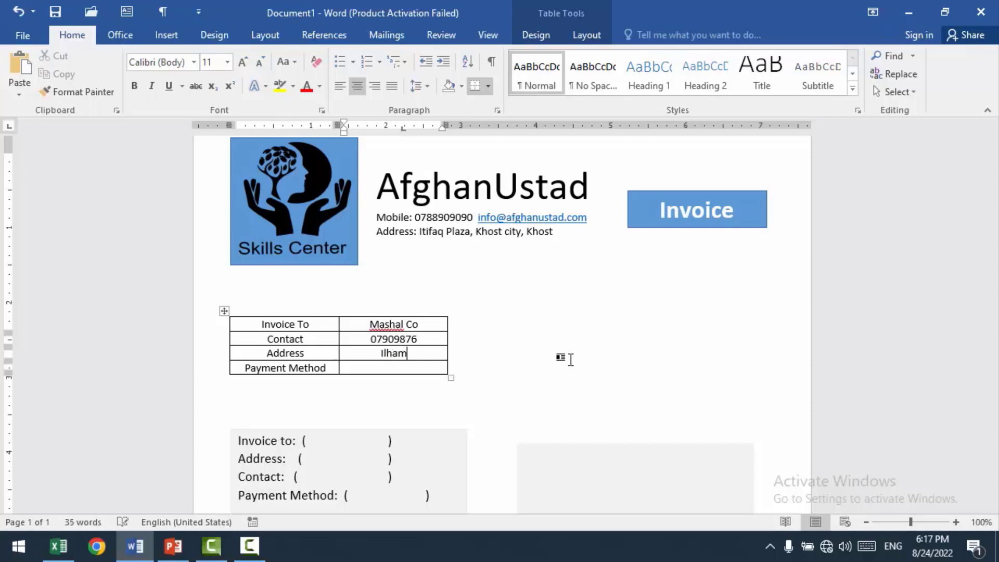
{"action": "type", "text": "Plaza, "}
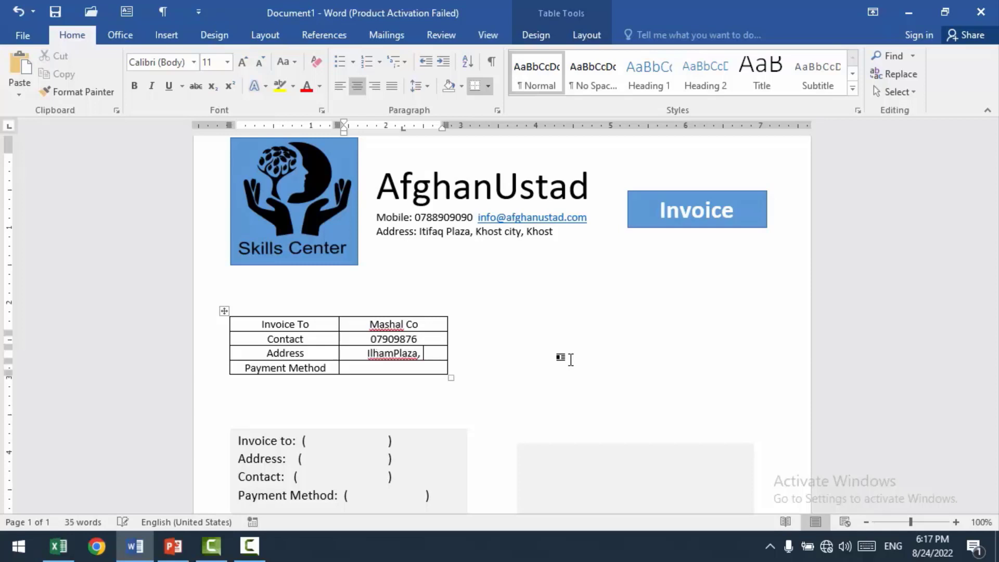
{"action": "type", "text": "Khostcity"}
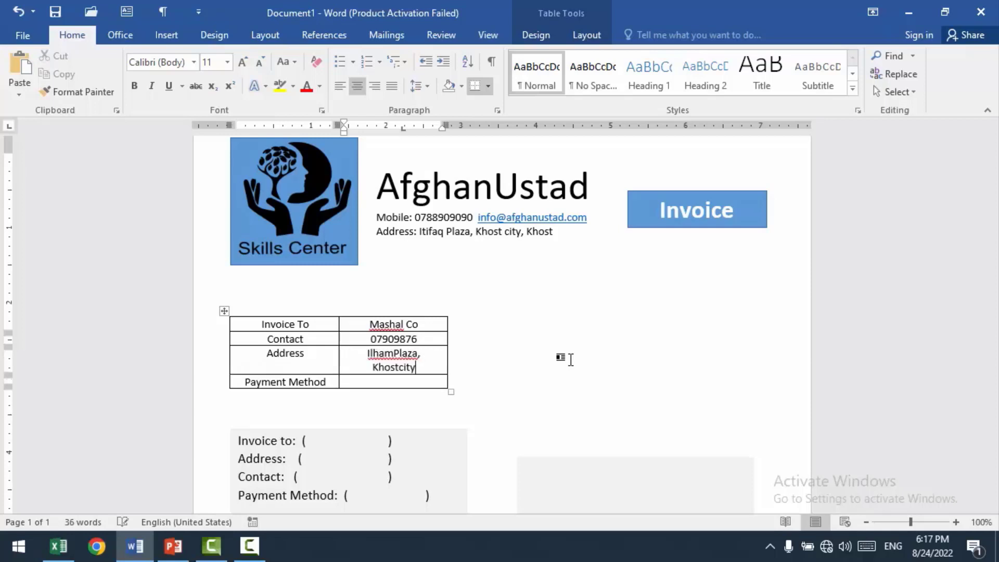
{"action": "key", "text": "BackSpace"}
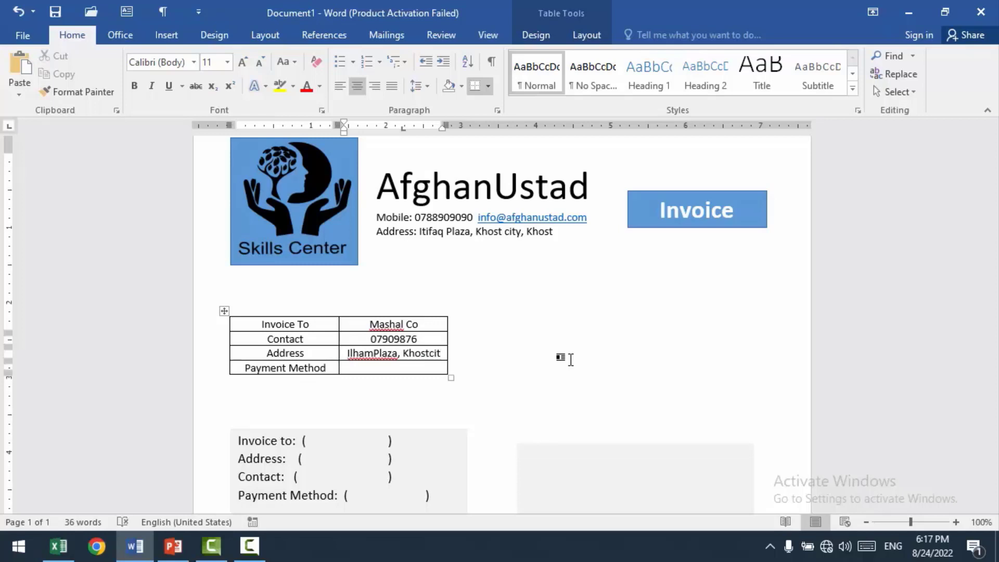
{"action": "type", "text": "y"}
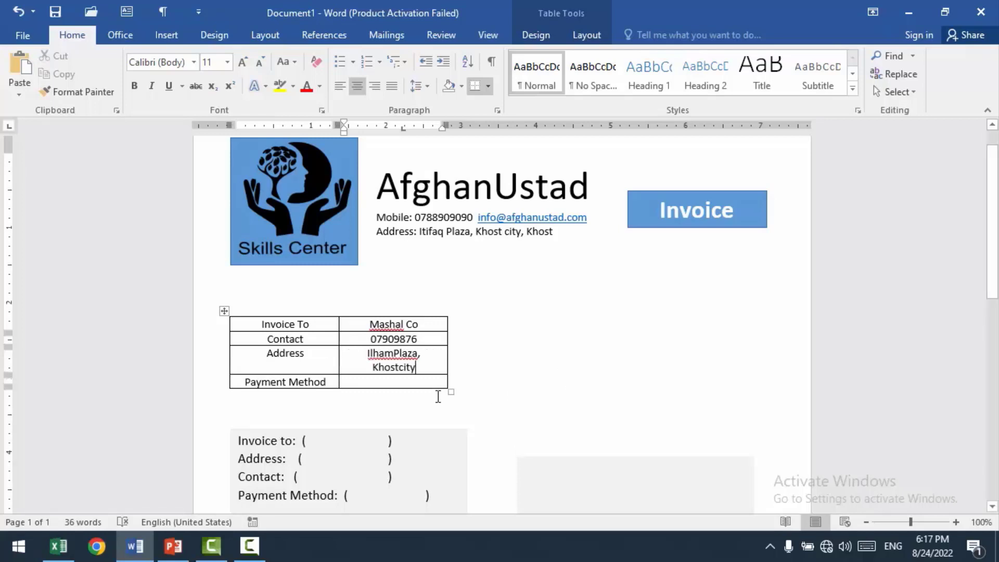
Step: Check the payment terms on the invoice-design slide in PowerPoint, and enter "EOM" beside Payment Method in the Word table
{"action": "left_click", "coordinate": [428, 381]}
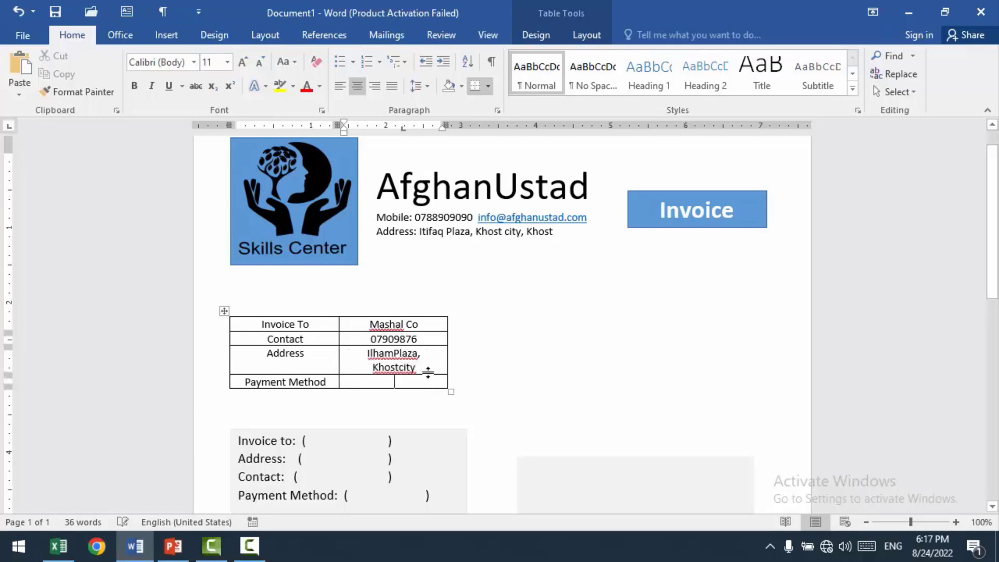
{"action": "left_click", "coordinate": [175, 546]}
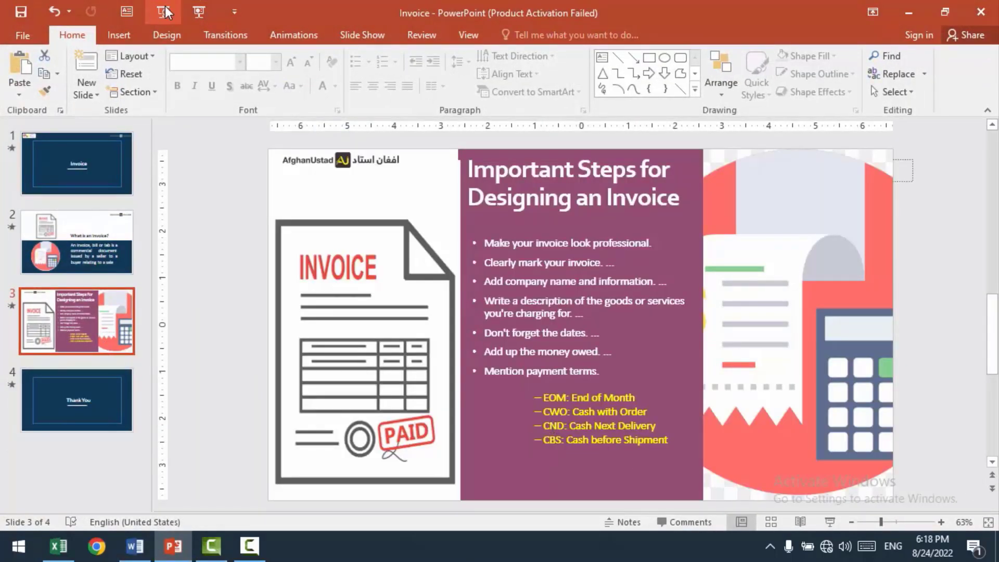
{"action": "left_click", "coordinate": [199, 12]}
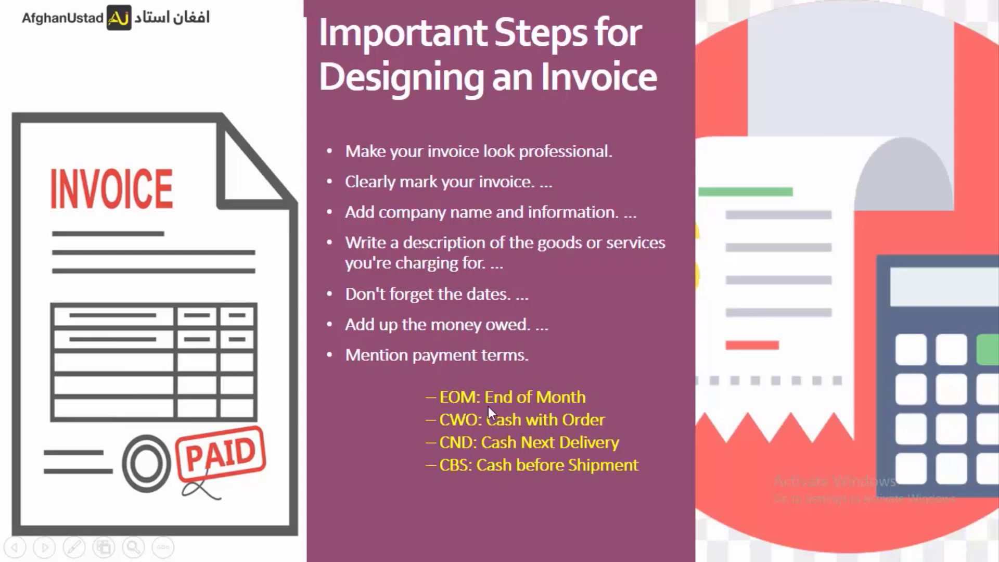
{"action": "key", "text": "Escape"}
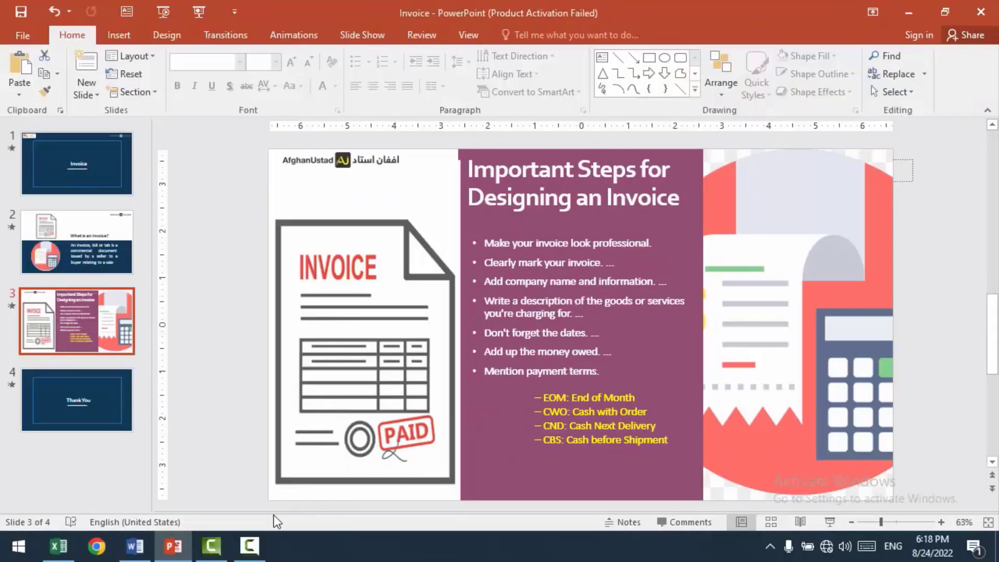
{"action": "left_click", "coordinate": [135, 547]}
{"action": "type", "text": "EOM"}
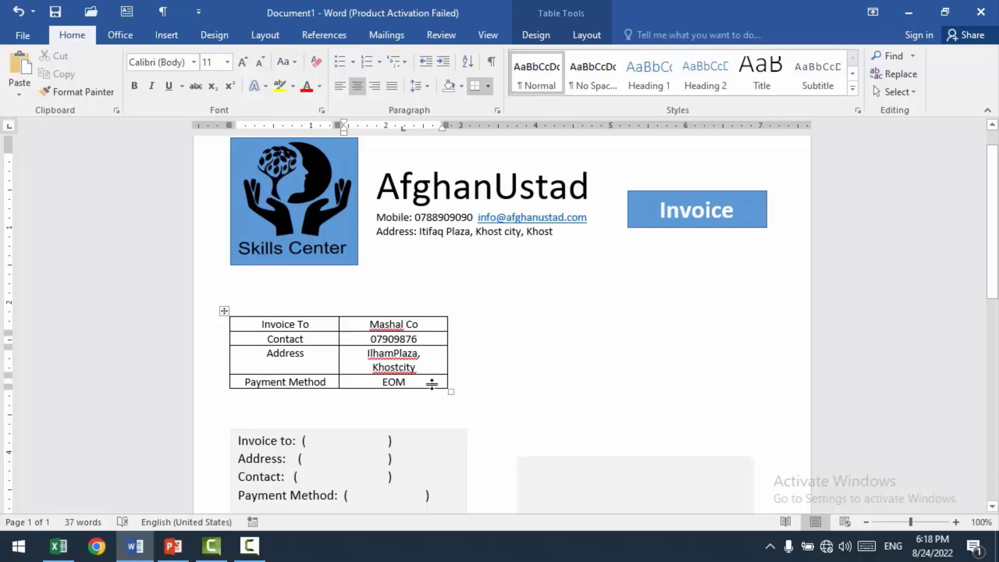
Step: Widen the table's second column slightly so the address fits on one line
{"action": "left_click_drag", "start_coordinate": [428, 368], "coordinate": [357, 353]}
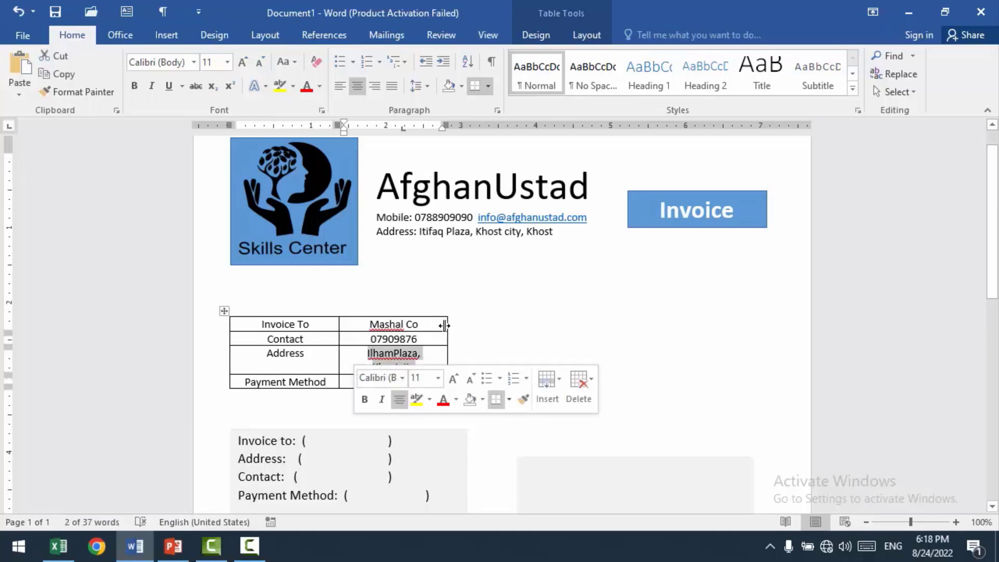
{"action": "left_click_drag", "start_coordinate": [445, 324], "coordinate": [455, 323]}
{"action": "left_click", "coordinate": [538, 413]}
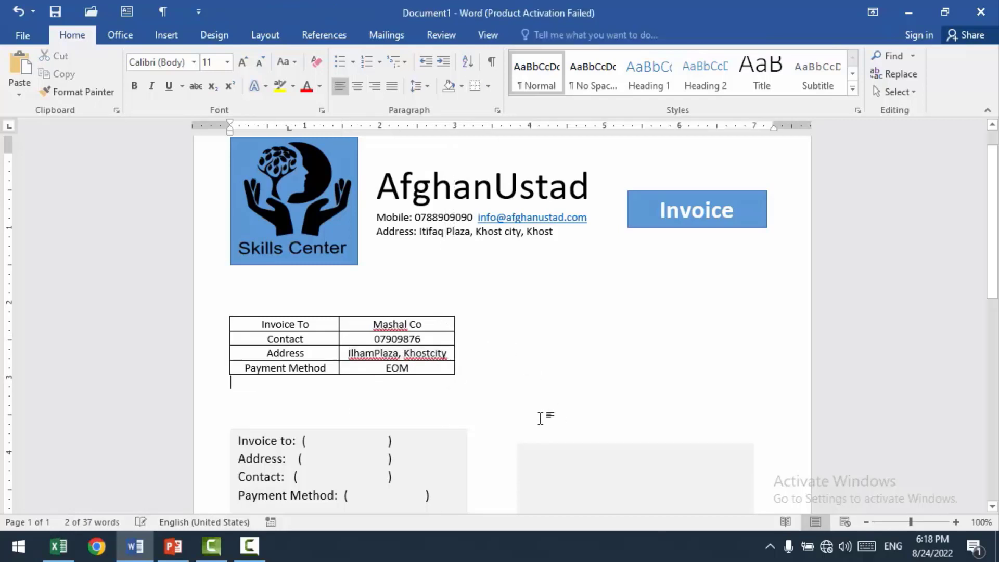
Step: Ignore all the spelling flags on the plaza and city words in the Address cell and on "Mashal" in the Invoice To row
{"action": "right_click", "coordinate": [412, 356]}
{"action": "left_click", "coordinate": [492, 391]}
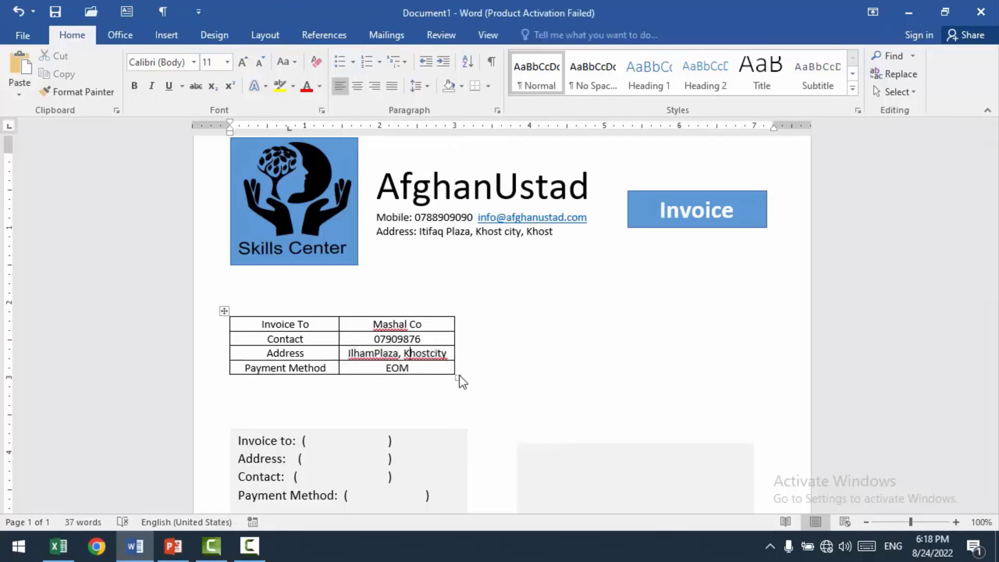
{"action": "left_click", "coordinate": [366, 357]}
{"action": "right_click", "coordinate": [398, 358]}
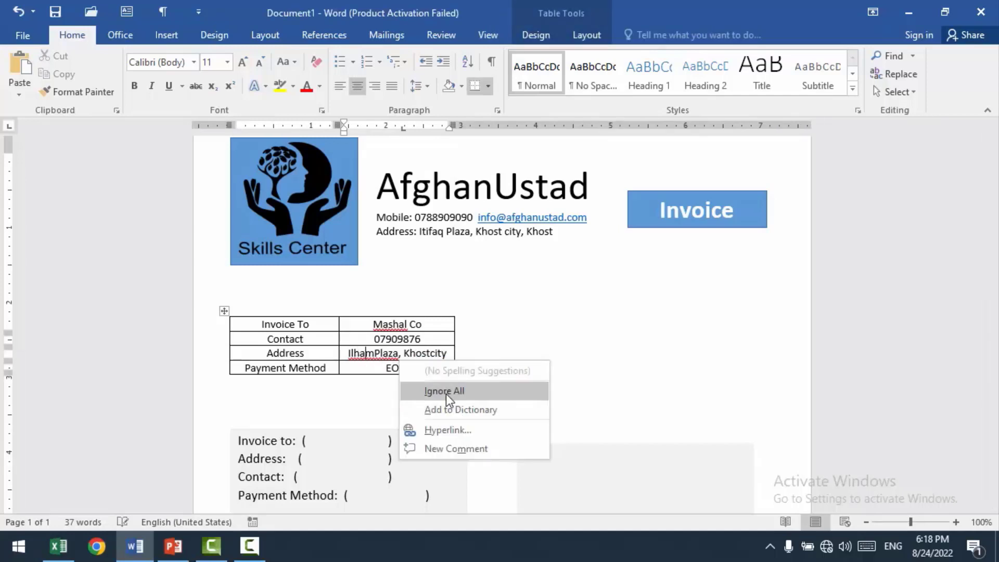
{"action": "left_click", "coordinate": [447, 394]}
{"action": "right_click", "coordinate": [389, 323]}
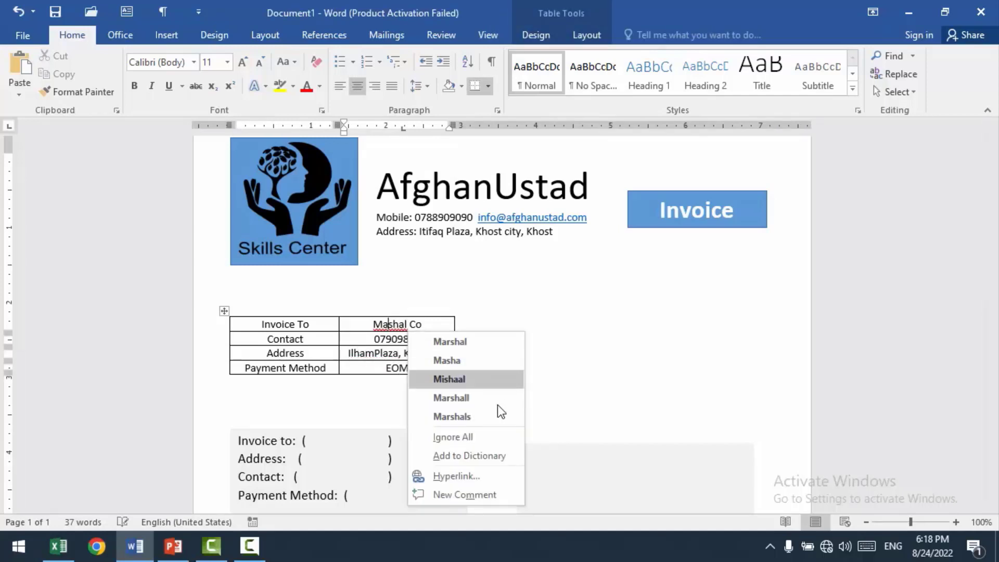
{"action": "left_click", "coordinate": [461, 436]}
{"action": "left_click", "coordinate": [533, 381]}
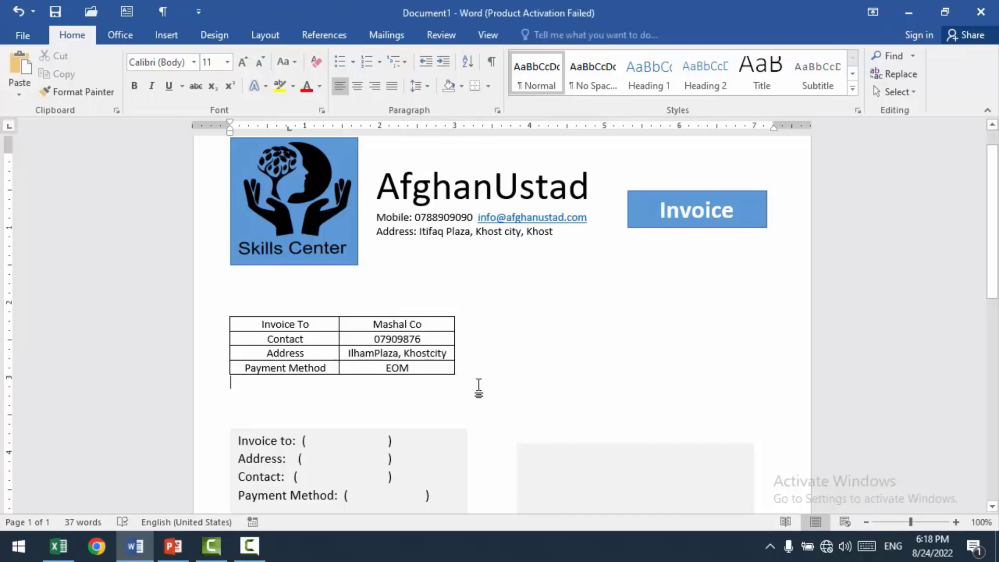
Step: Try moving the customer details table across to the right margin of the page, and undo the move
{"action": "left_click", "coordinate": [222, 312]}
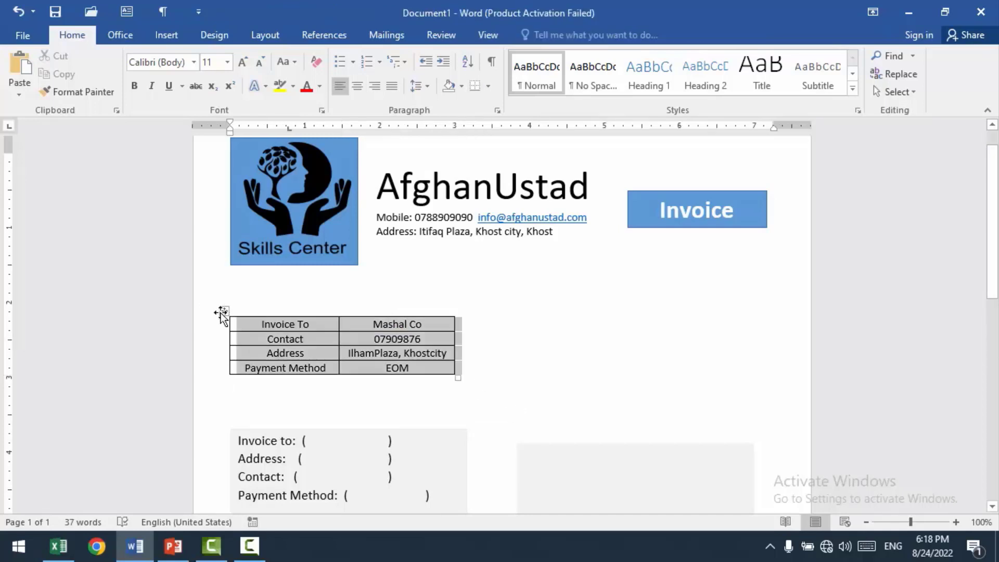
{"action": "left_click_drag", "start_coordinate": [257, 313], "coordinate": [540, 314]}
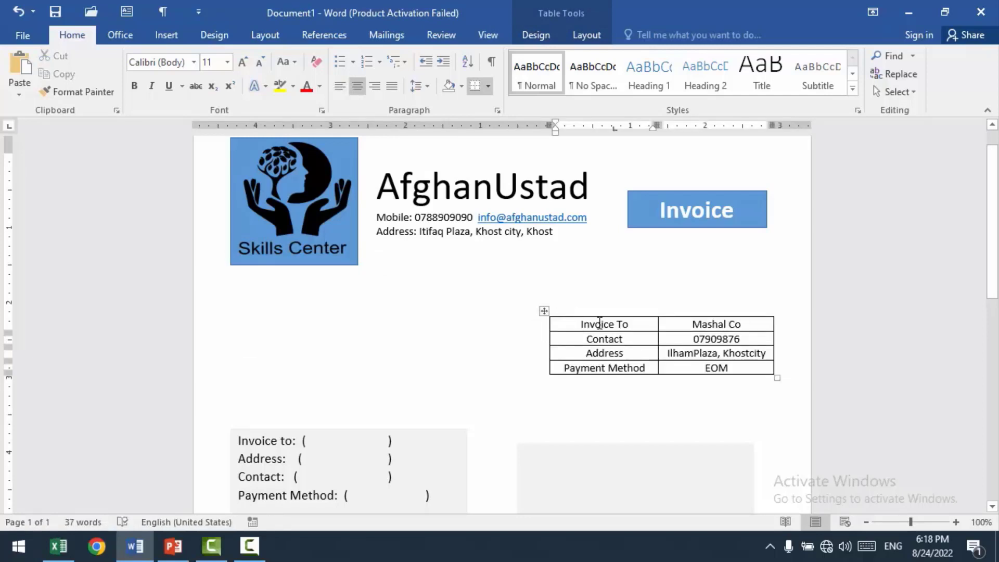
{"action": "key", "text": "ctrl+z"}
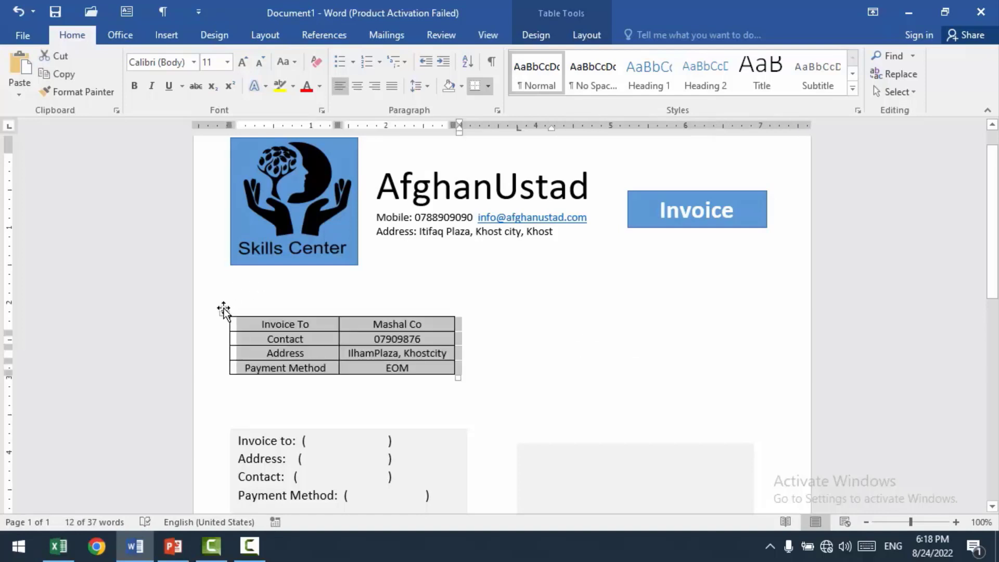
Step: Try pasting a copy of the customer details table directly beneath the original, and undo the paste
{"action": "right_click", "coordinate": [224, 310]}
{"action": "key", "text": "Escape"}
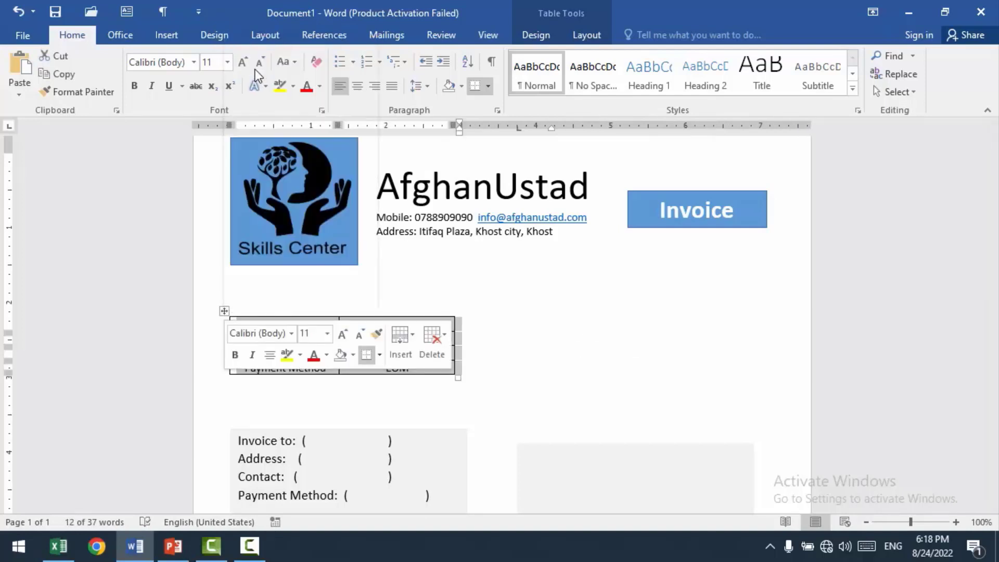
{"action": "left_click", "coordinate": [363, 378]}
{"action": "key", "text": "ctrl+v"}
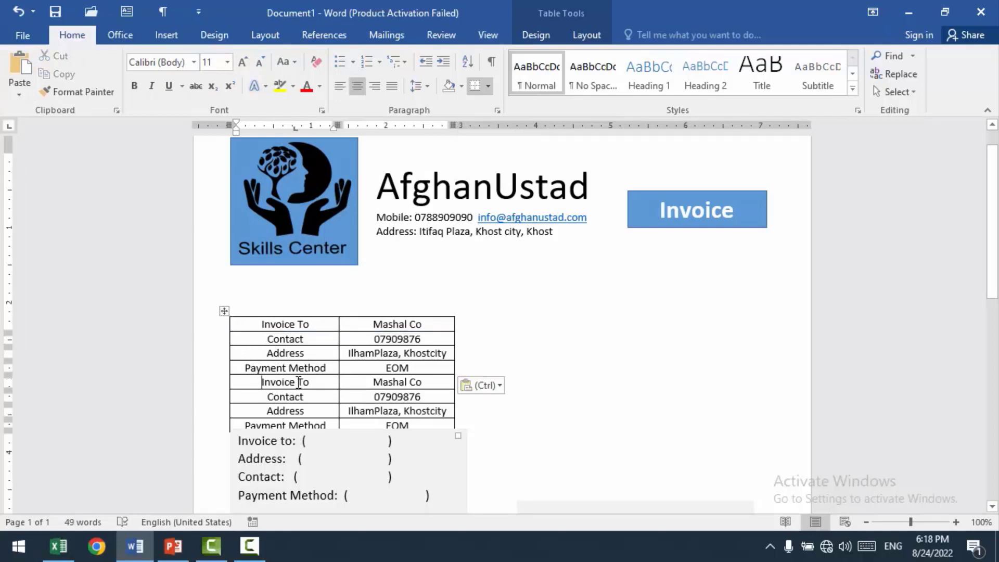
{"action": "key", "text": "ctrl+z"}
{"action": "left_click", "coordinate": [620, 363]}
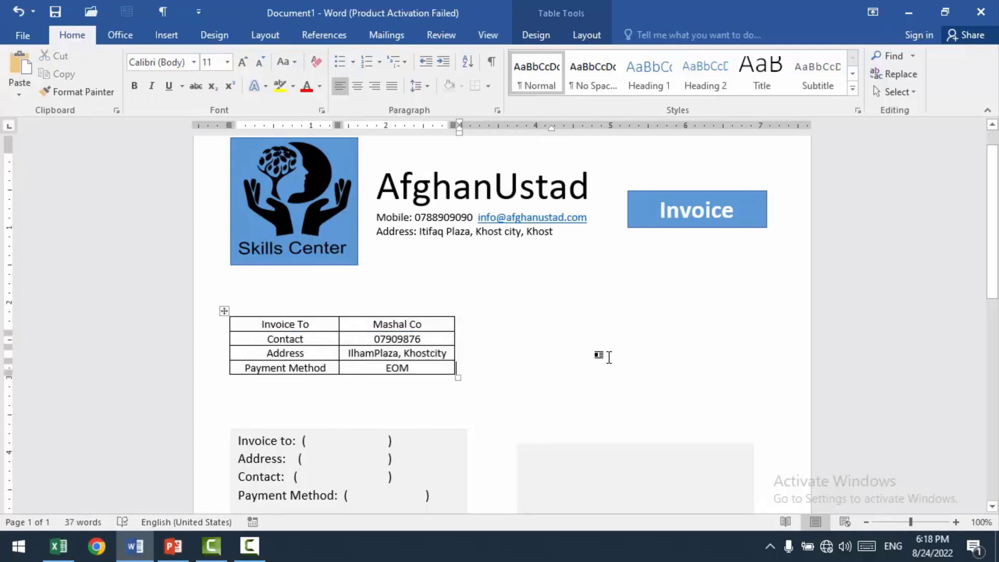
{"action": "key", "text": "Down"}
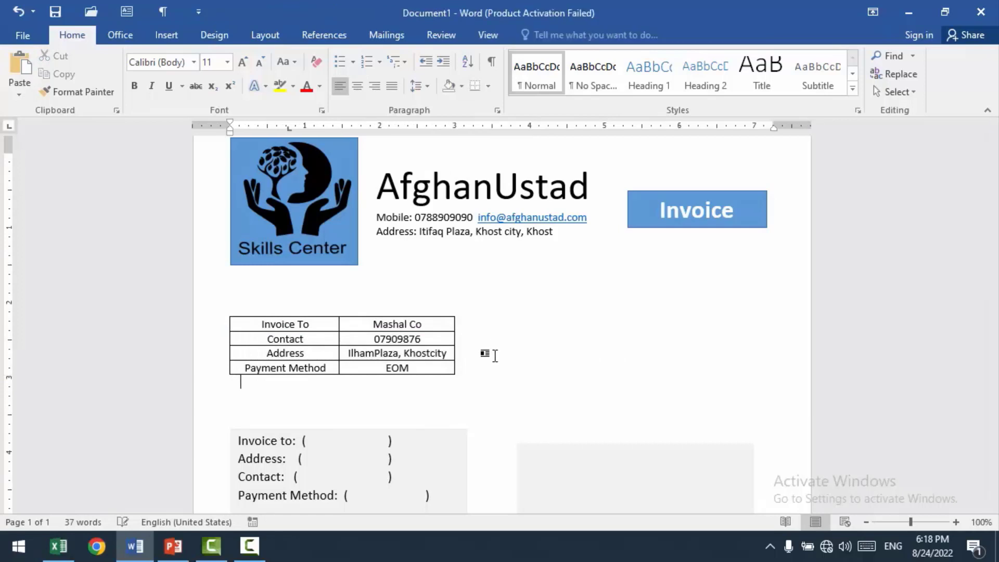
Step: Duplicate the whole customer details table and place the copy against the right margin, level with the original
{"action": "mouse_move", "coordinate": [220, 314]}
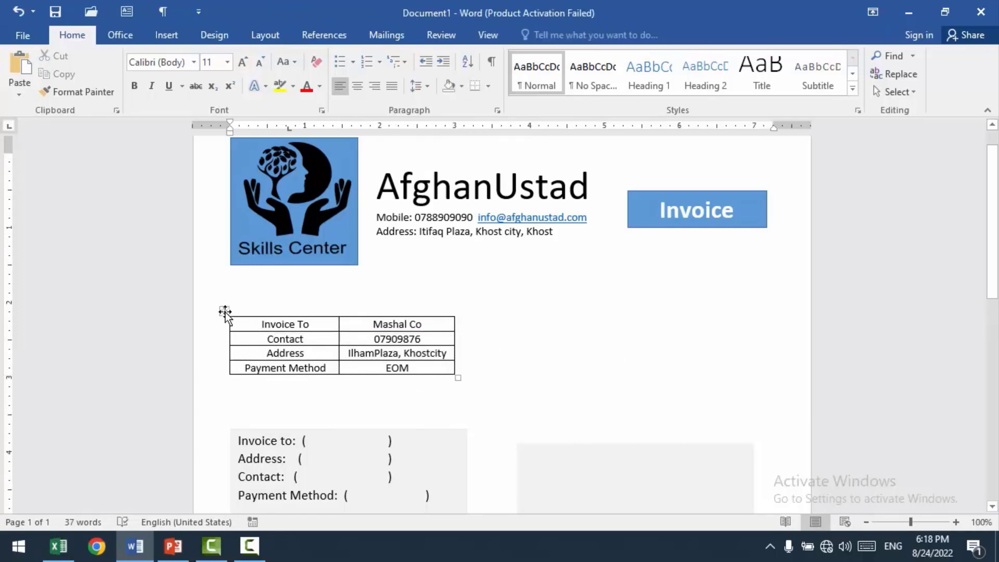
{"action": "left_click", "coordinate": [224, 312]}
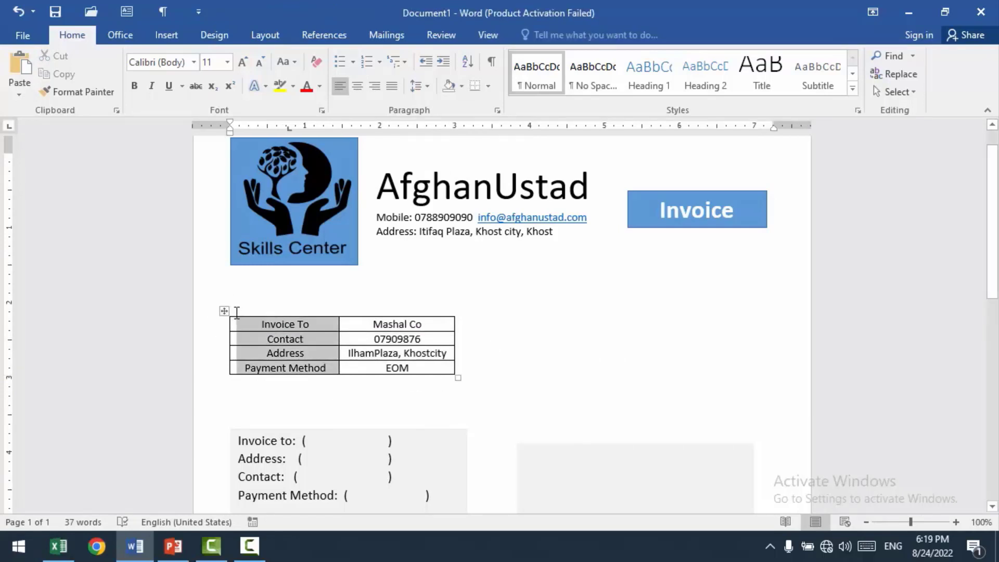
{"action": "left_click", "coordinate": [225, 312]}
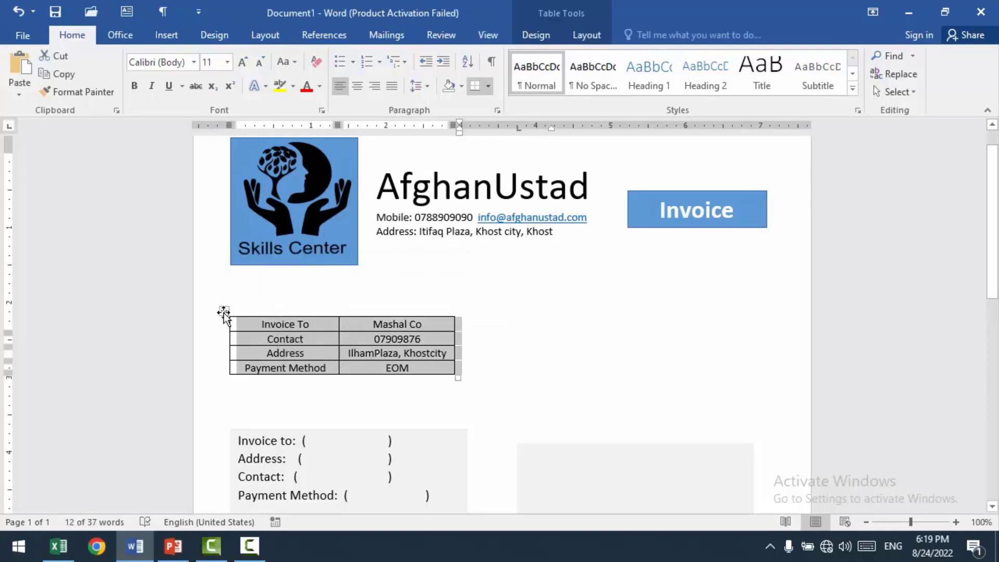
{"action": "key", "text": "ctrl+d"}
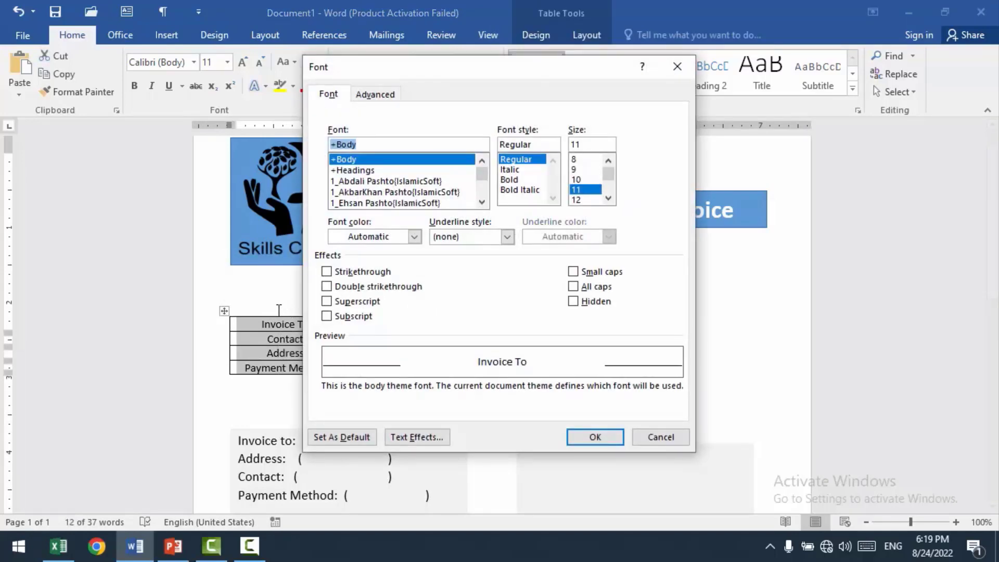
{"action": "key", "text": "Escape"}
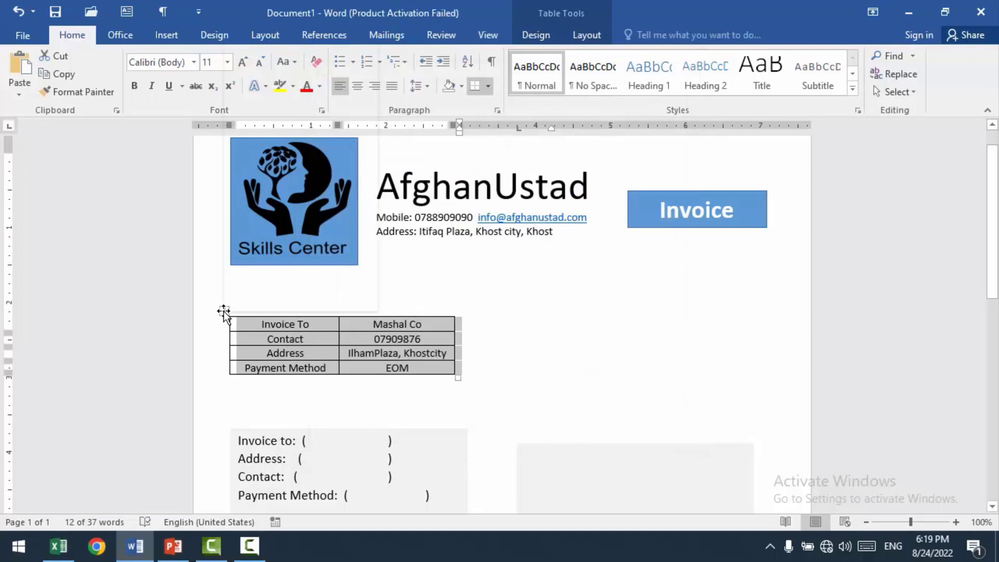
{"action": "right_click", "coordinate": [224, 313]}
{"action": "key", "text": "Escape"}
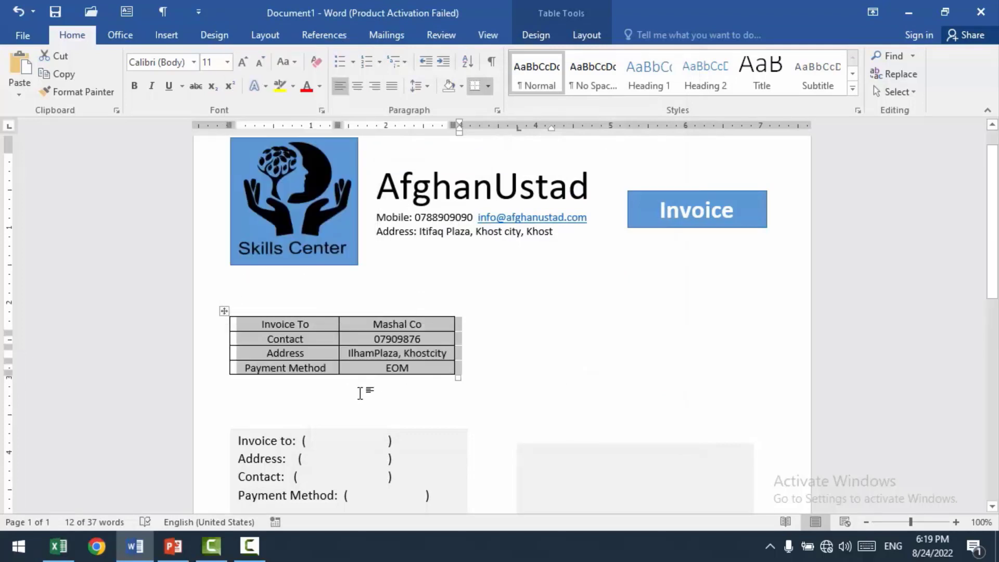
{"action": "left_click", "coordinate": [359, 388]}
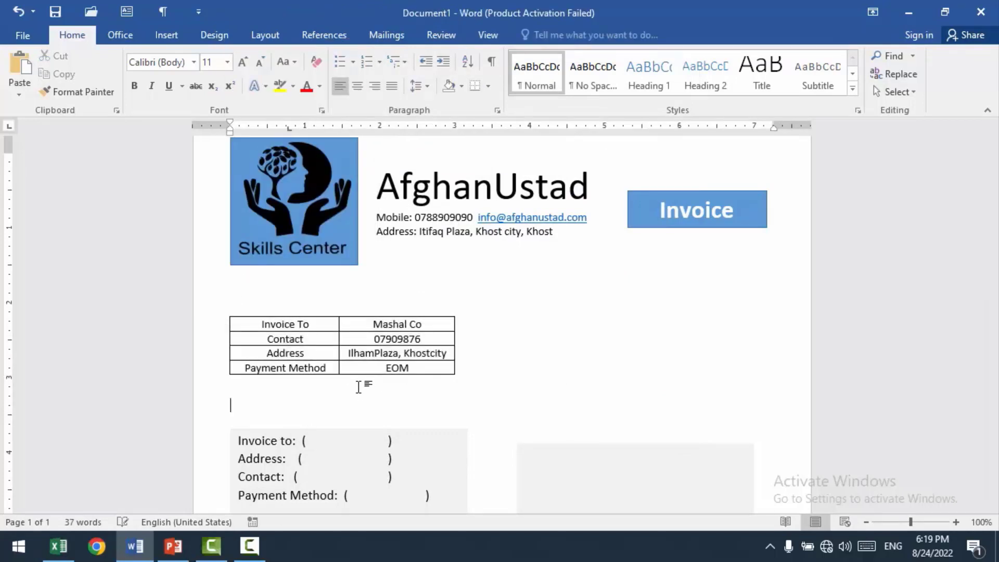
{"action": "left_click", "coordinate": [20, 65]}
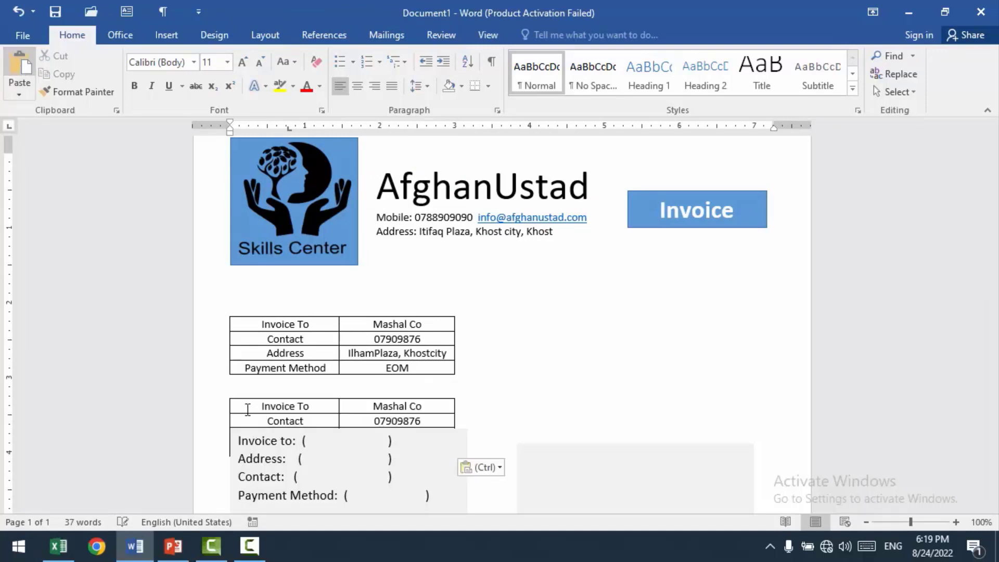
{"action": "mouse_move", "coordinate": [225, 394]}
{"action": "left_mouse_down"}
{"action": "mouse_move", "coordinate": [548, 320]}
{"action": "mouse_move", "coordinate": [515, 310]}
{"action": "left_mouse_up"}
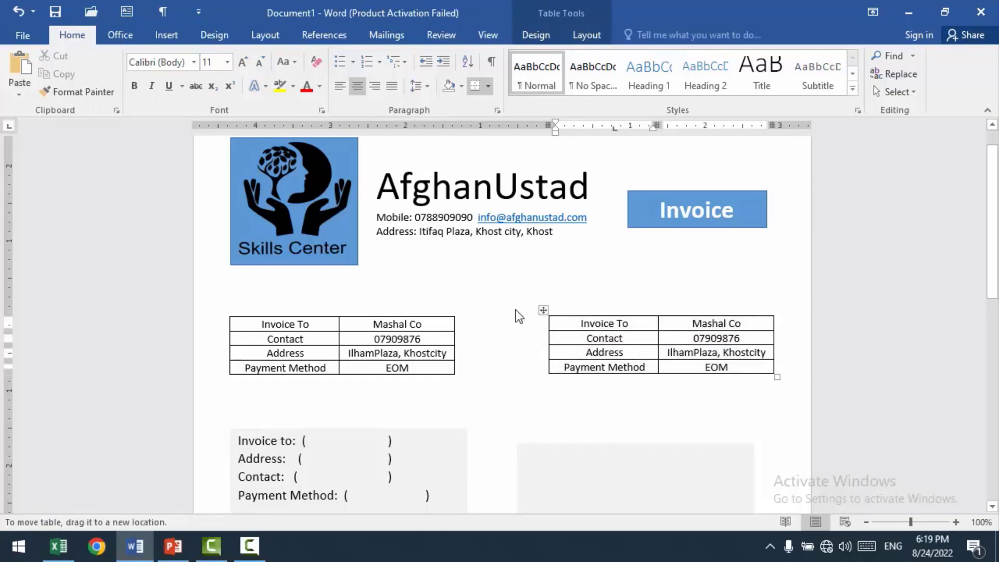
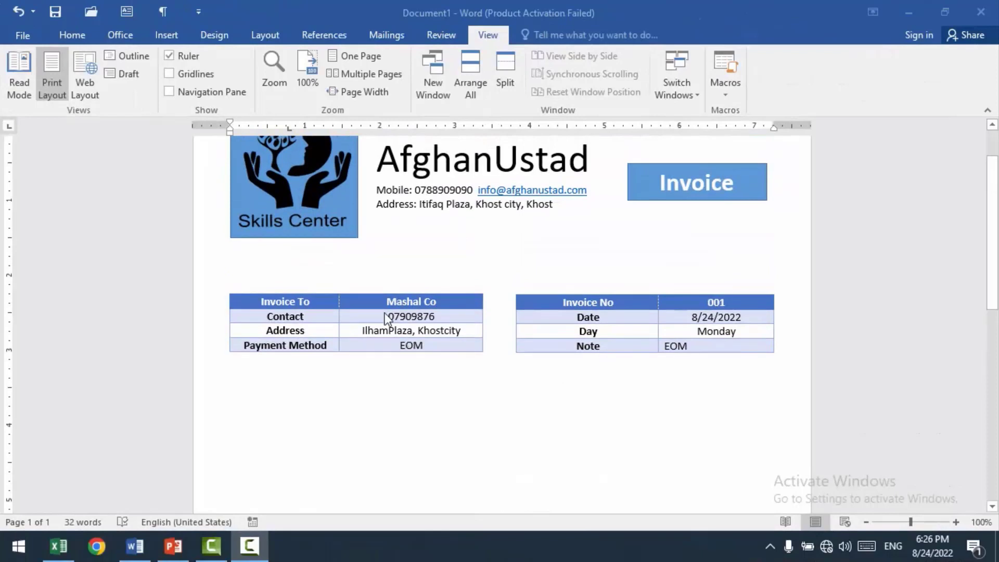
Step: Insert a table with five columns and six rows below the customer and invoice details tables
{"action": "scroll", "coordinate": [513, 314], "scroll_direction": "up", "scroll_amount": 2}
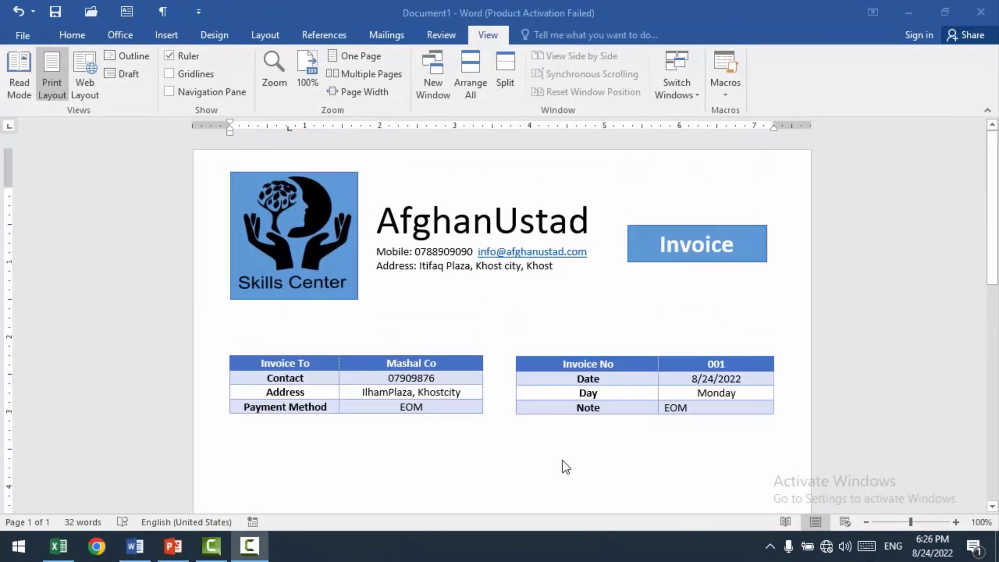
{"action": "scroll", "coordinate": [564, 463], "scroll_direction": "down", "scroll_amount": 4}
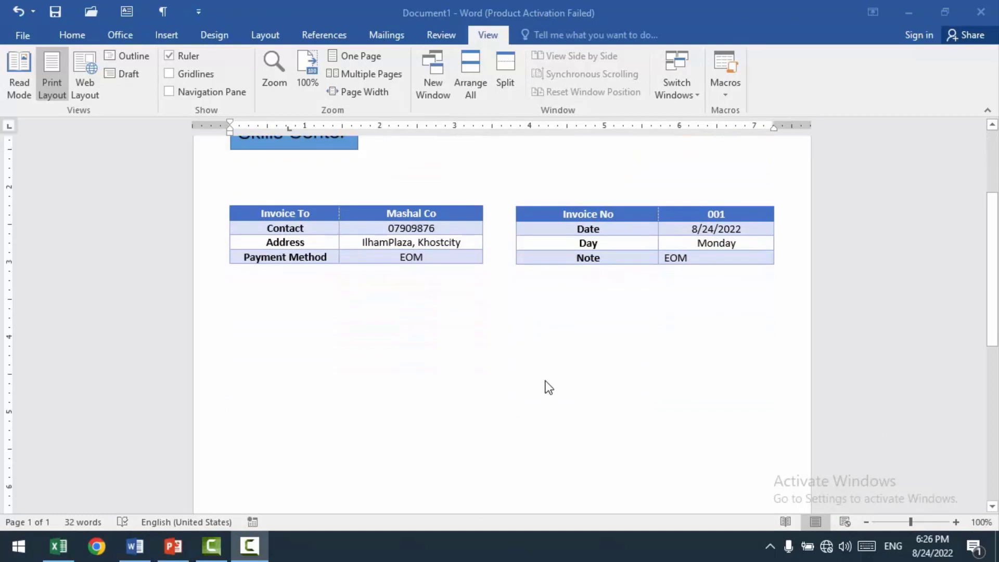
{"action": "scroll", "coordinate": [545, 364], "scroll_direction": "down", "scroll_amount": 2}
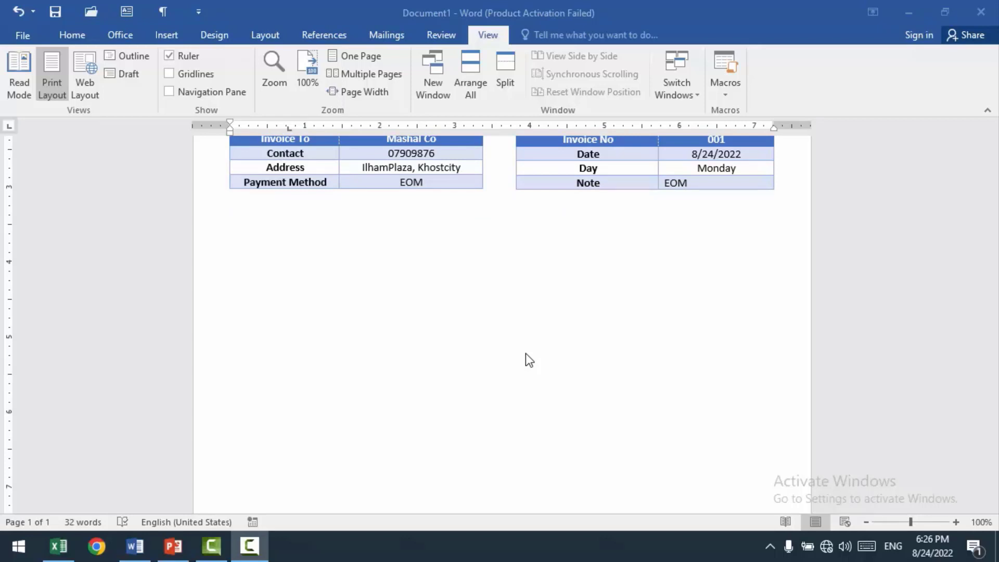
{"action": "left_click", "coordinate": [270, 251]}
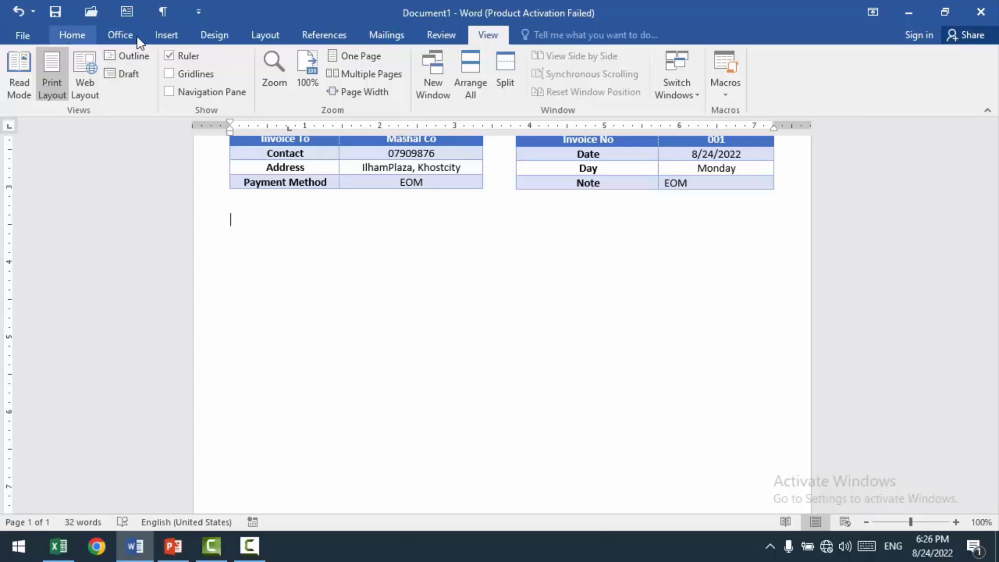
{"action": "left_click", "coordinate": [167, 36]}
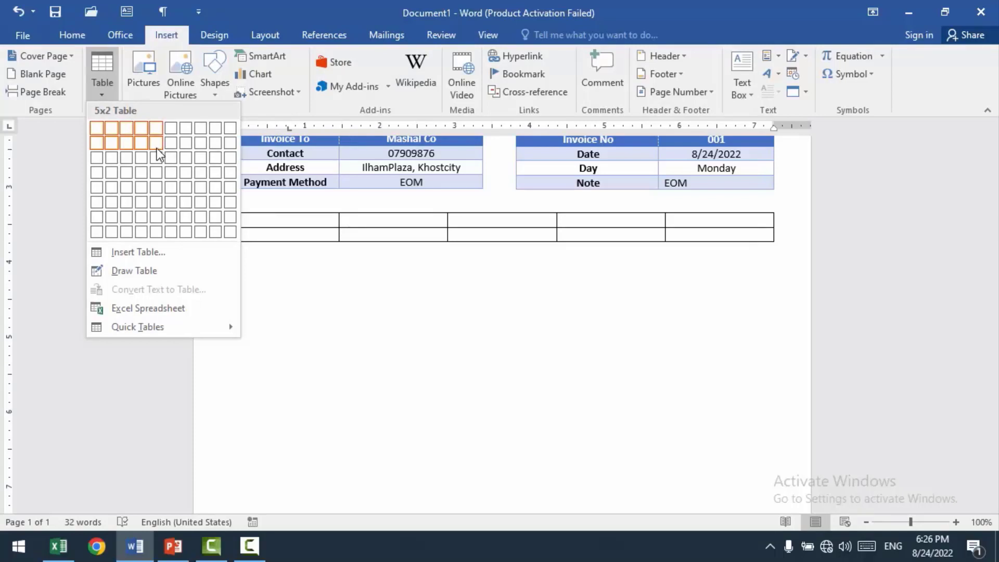
{"action": "left_click", "coordinate": [156, 205]}
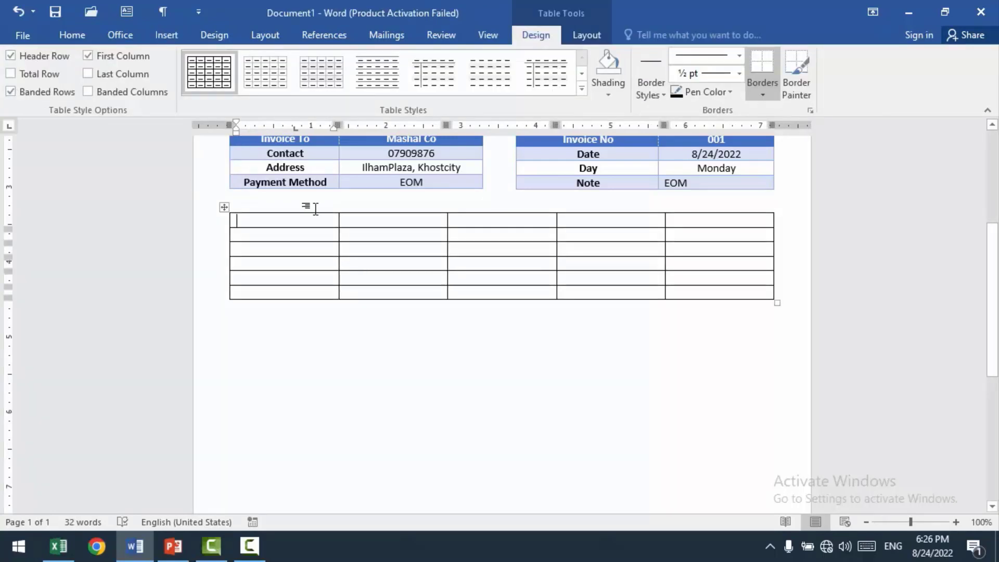
Step: Fill the new table's header row with No, Description, QTY, Unit Price and Total
{"action": "type", "text": "No"}
{"action": "key", "text": "Tab"}
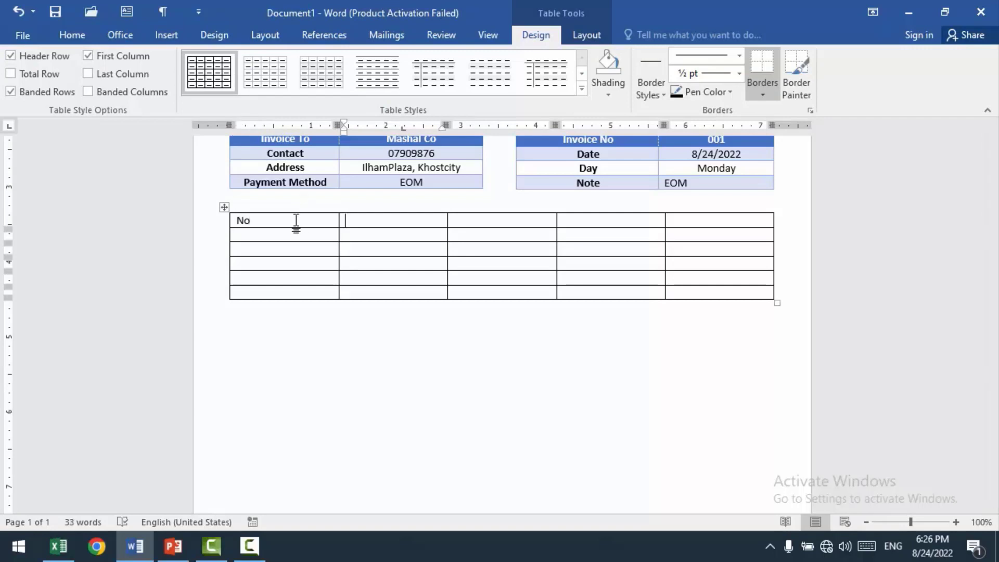
{"action": "type", "text": "Description"}
{"action": "key", "text": "Tab"}
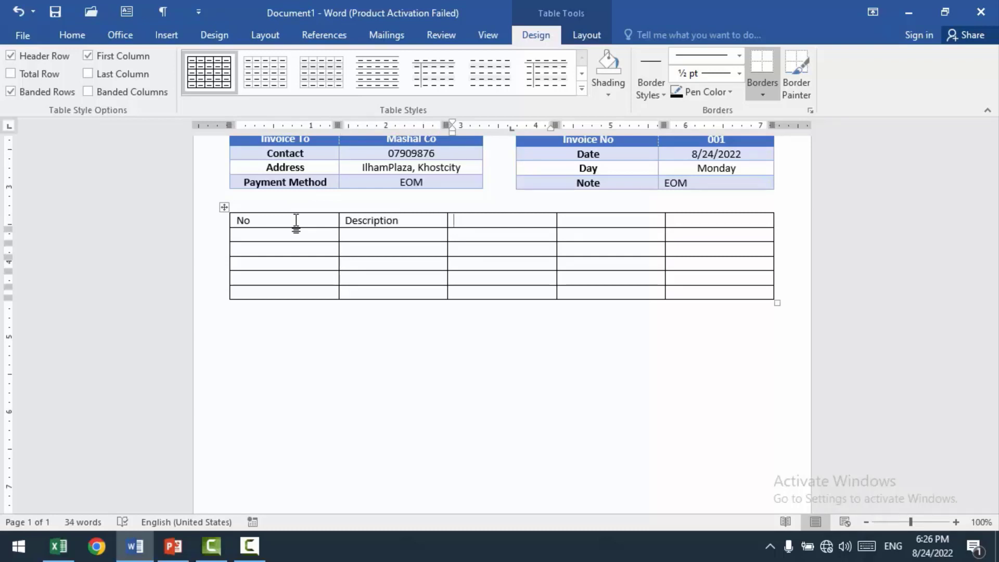
{"action": "type", "text": "QTY"}
{"action": "key", "text": "Tab"}
{"action": "type", "text": "Unit Price"}
{"action": "key", "text": "Tab"}
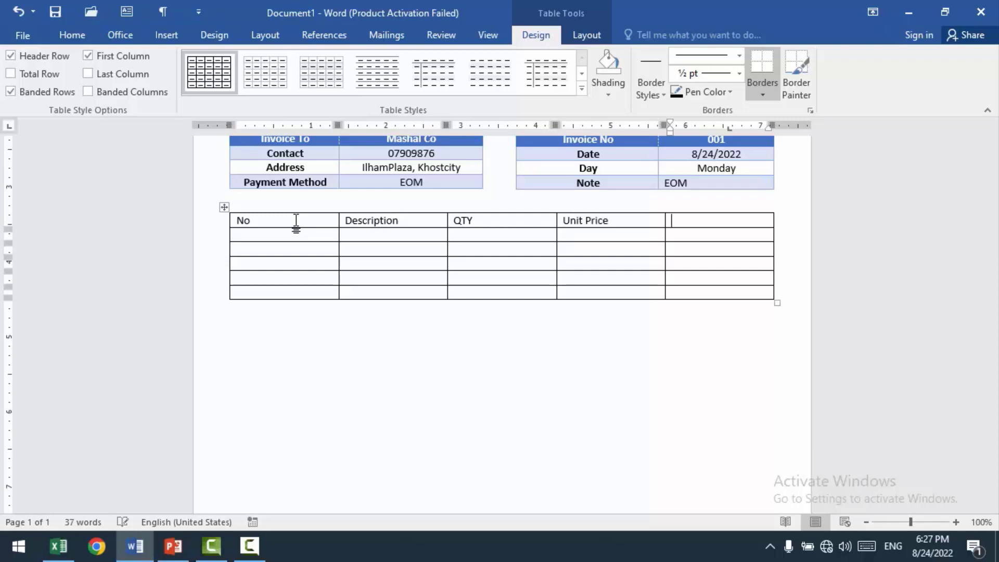
{"action": "type", "text": "Total"}
Step: Apply the blue banded grid style with a solid header row to the items table, matching the details tables above
{"action": "left_click", "coordinate": [395, 235]}
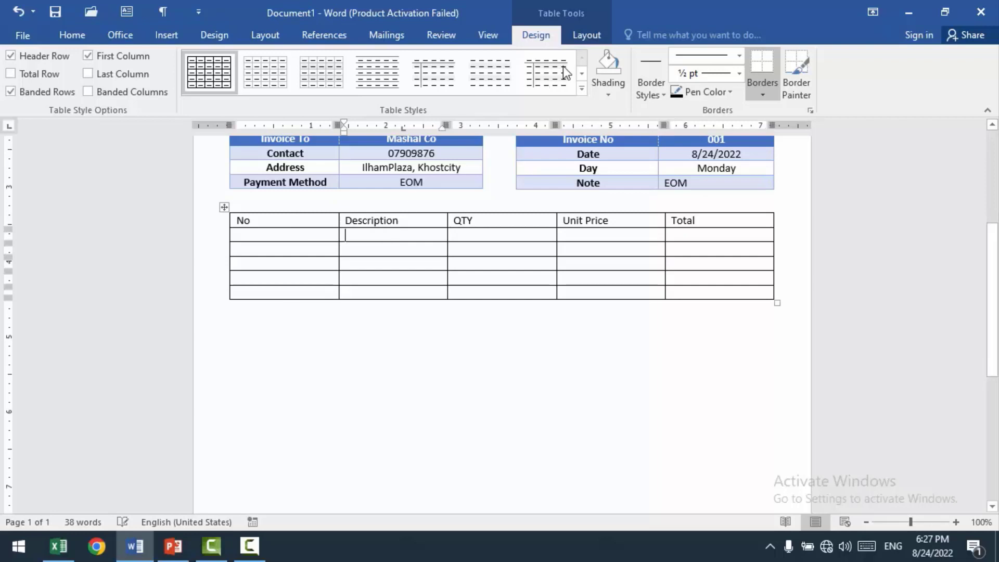
{"action": "left_click", "coordinate": [582, 86]}
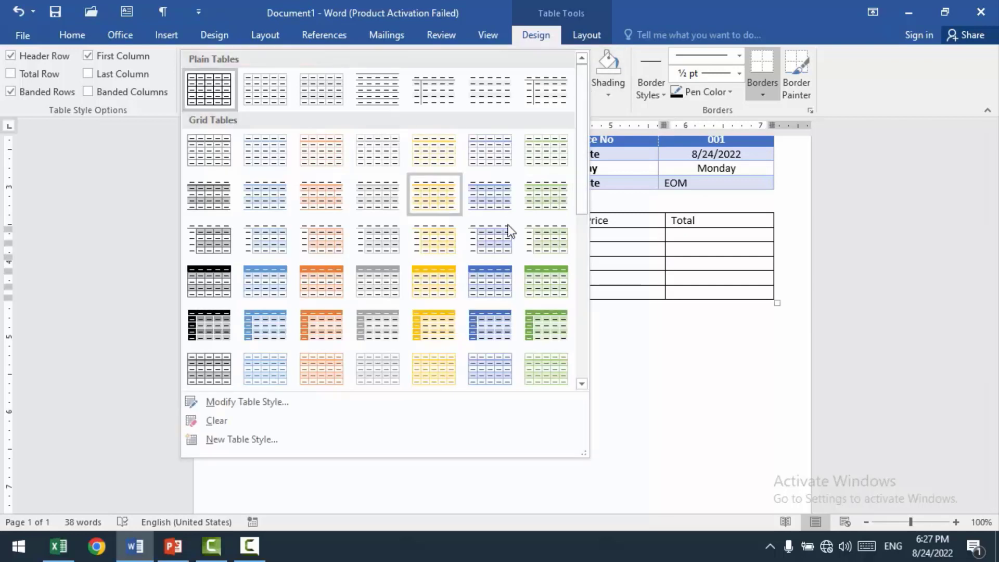
{"action": "left_click", "coordinate": [490, 280]}
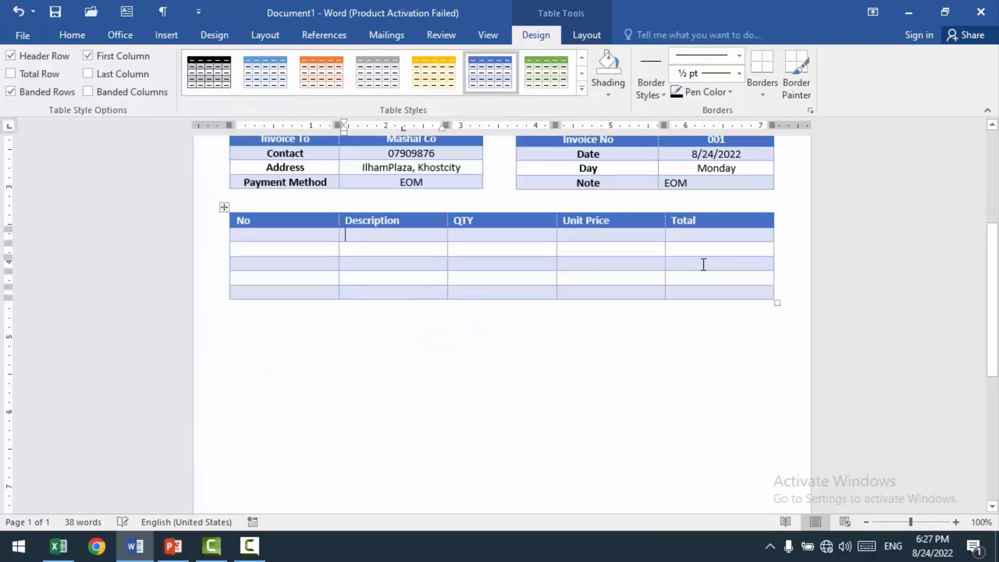
Step: Narrow the items table's No column to fit its heading and number its five rows 1 to 5
{"action": "scroll", "coordinate": [510, 252], "scroll_direction": "up", "scroll_amount": 5}
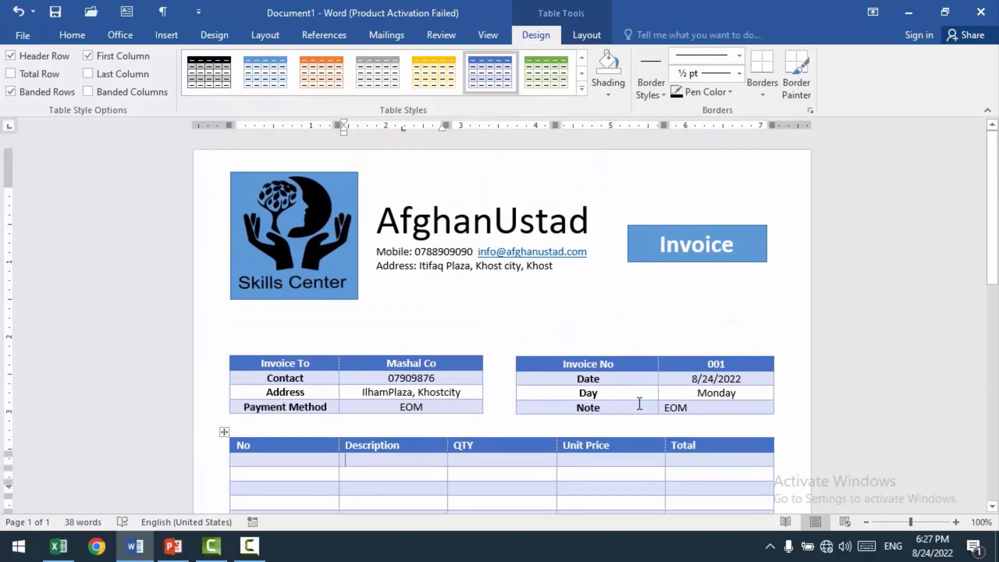
{"action": "scroll", "coordinate": [442, 305], "scroll_direction": "down", "scroll_amount": 5}
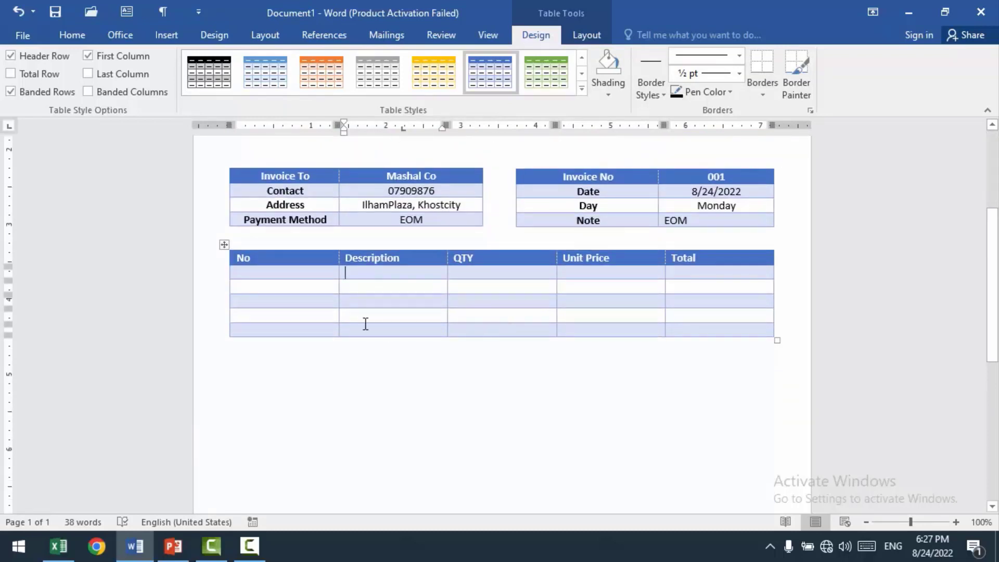
{"action": "left_click_drag", "start_coordinate": [334, 291], "coordinate": [263, 289]}
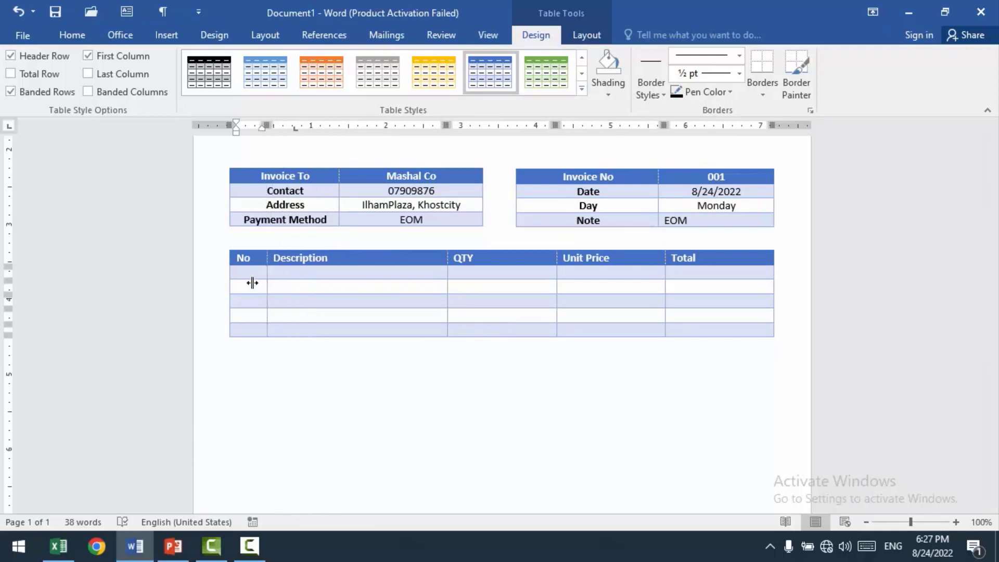
{"action": "left_click", "coordinate": [252, 275]}
{"action": "type", "text": "1"}
{"action": "key", "text": "Down"}
{"action": "type", "text": "2"}
{"action": "key", "text": "Down"}
{"action": "type", "text": "3"}
{"action": "key", "text": "Down"}
{"action": "type", "text": "4"}
{"action": "key", "text": "Down"}
{"action": "type", "text": "5"}
{"action": "key", "text": "Down"}
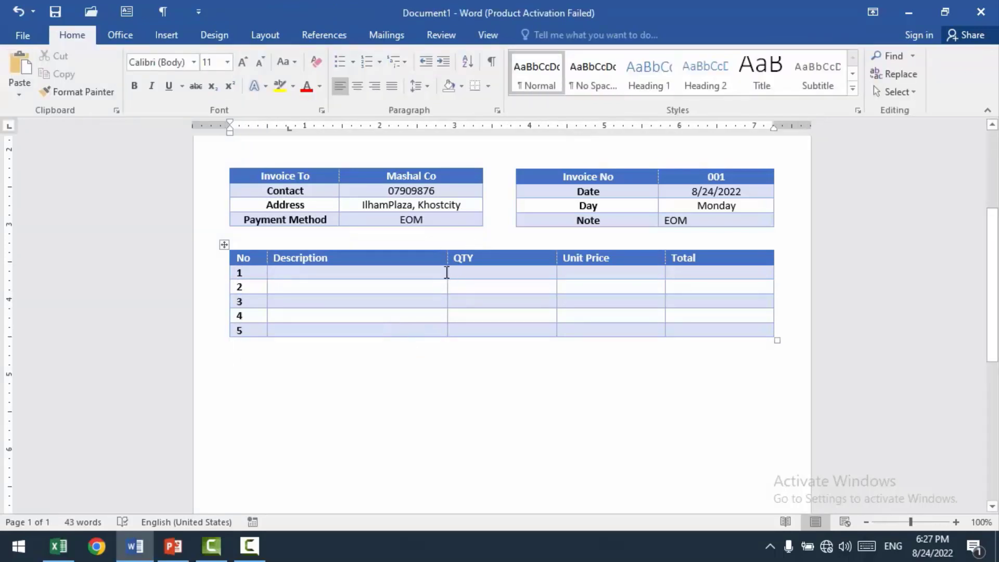
Step: Widen the items table's Description column and narrow the QTY, Unit Price and Total columns close to their headings
{"action": "left_click_drag", "start_coordinate": [448, 270], "coordinate": [594, 272]}
{"action": "left_click", "coordinate": [556, 274]}
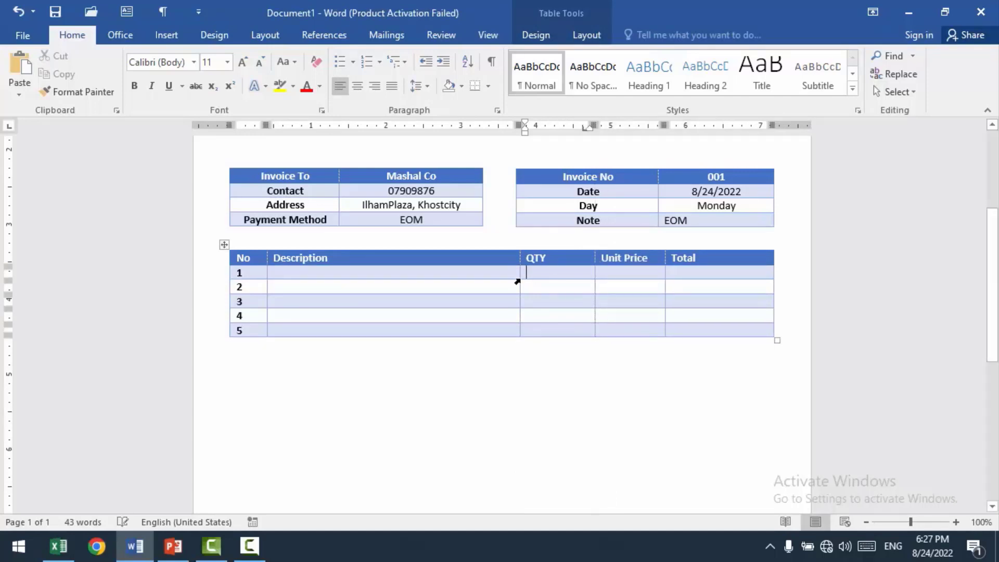
{"action": "left_click_drag", "start_coordinate": [520, 290], "coordinate": [552, 292]}
{"action": "left_click_drag", "start_coordinate": [666, 277], "coordinate": [722, 277]}
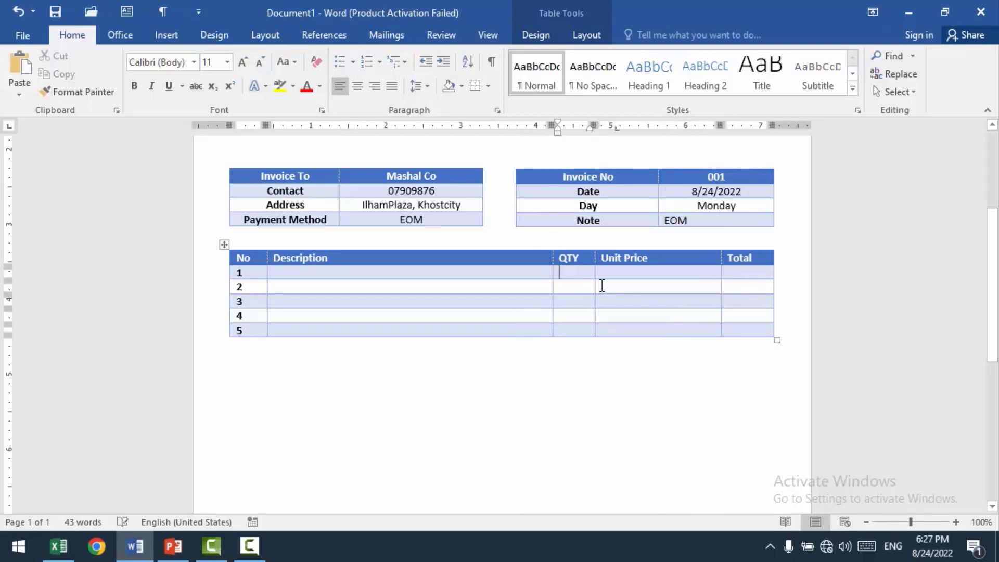
{"action": "left_click_drag", "start_coordinate": [596, 273], "coordinate": [650, 274]}
{"action": "left_click_drag", "start_coordinate": [551, 277], "coordinate": [591, 276]}
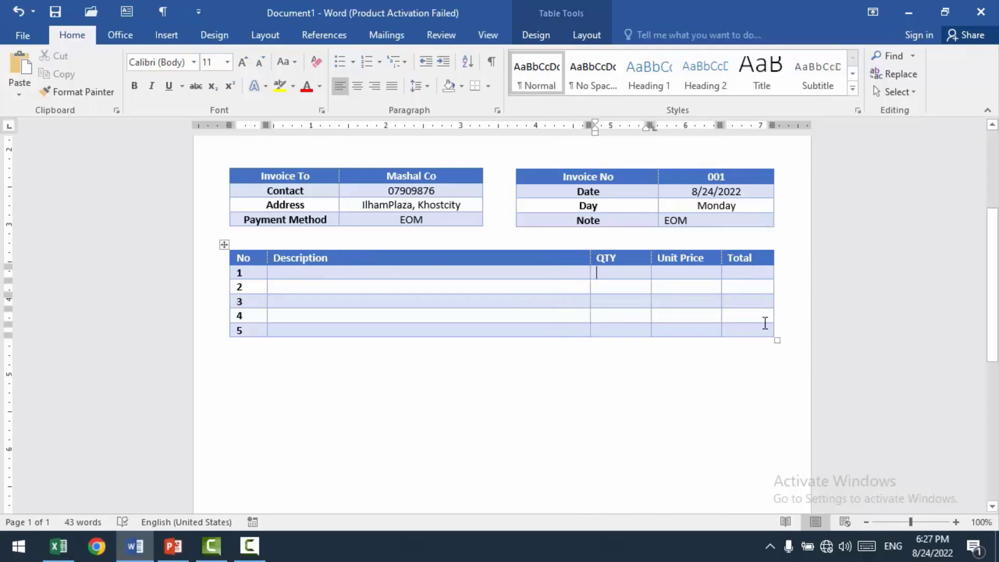
Step: Center the text in all cells of the items table
{"action": "left_click_drag", "start_coordinate": [760, 328], "coordinate": [239, 257]}
{"action": "left_click", "coordinate": [357, 86]}
{"action": "left_click", "coordinate": [430, 316]}
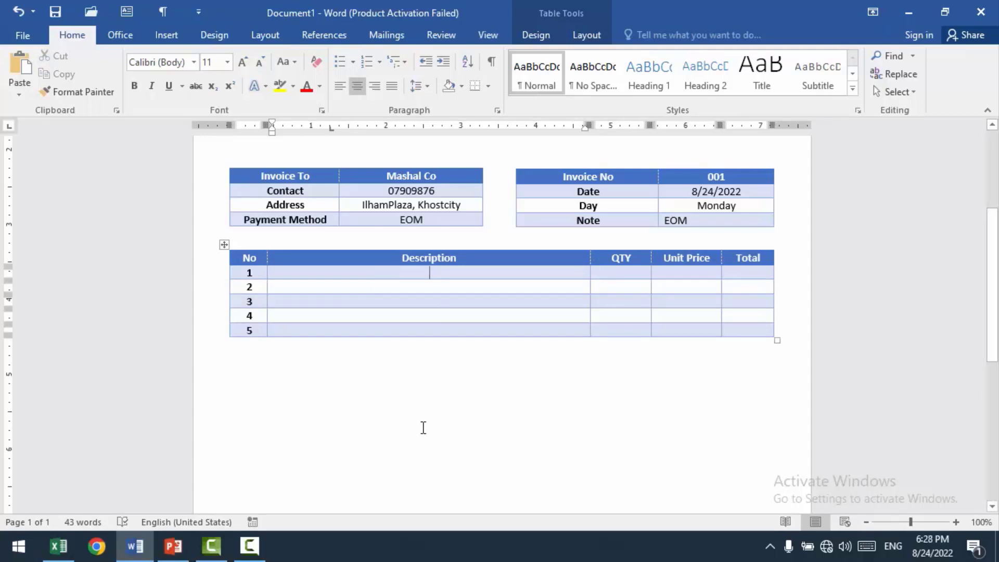
Step: Fill item row 1 with the description "Manager Trainings in DTP", quantity 100 and unit price 1500
{"action": "scroll", "coordinate": [422, 424], "scroll_direction": "up", "scroll_amount": 3}
{"action": "scroll", "coordinate": [567, 312], "scroll_direction": "down", "scroll_amount": 3}
{"action": "type", "text": "Manager T"}
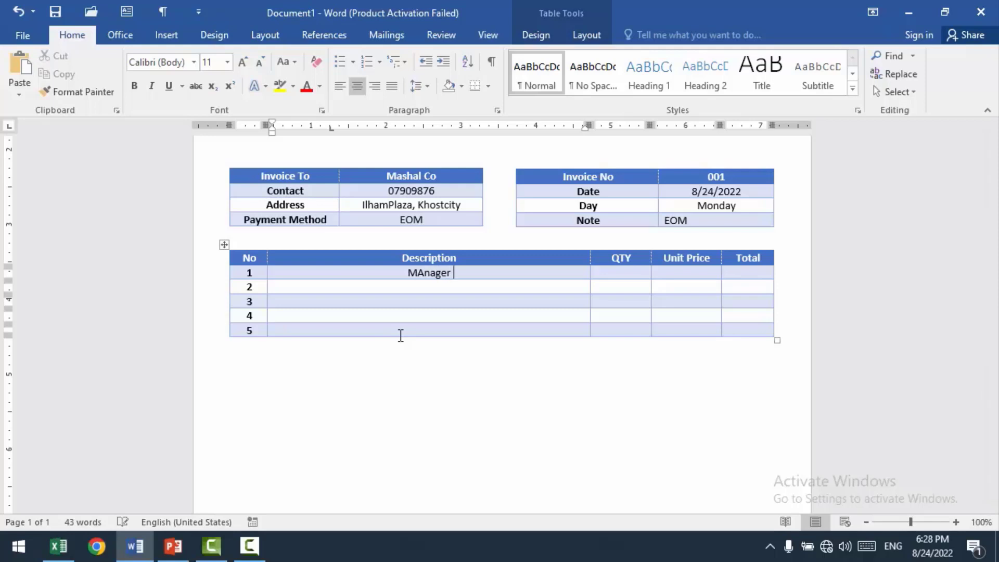
{"action": "type", "text": "rainings in DTP"}
{"action": "key", "text": "Tab"}
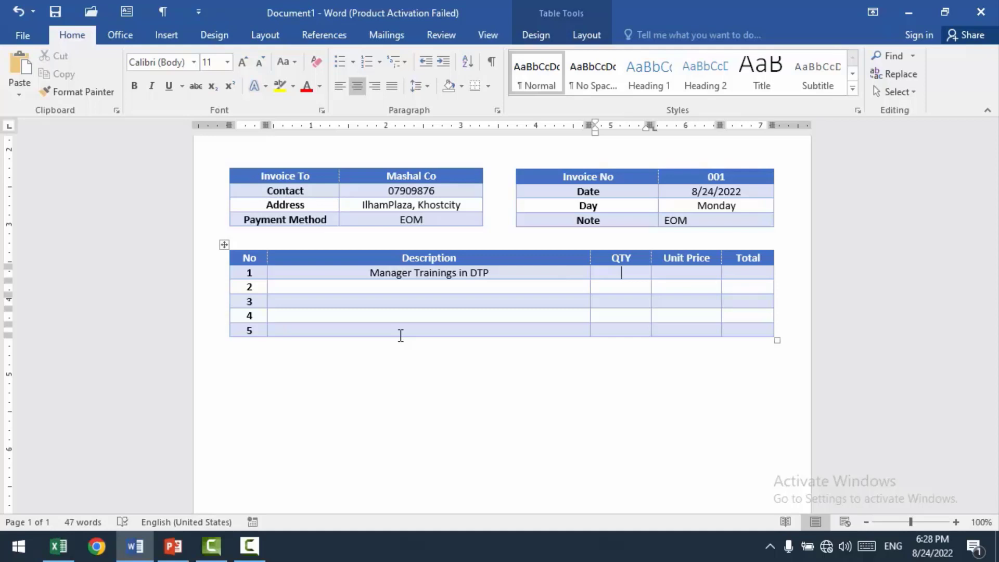
{"action": "type", "text": "100"}
{"action": "key", "text": "Tab"}
{"action": "type", "text": "1500"}
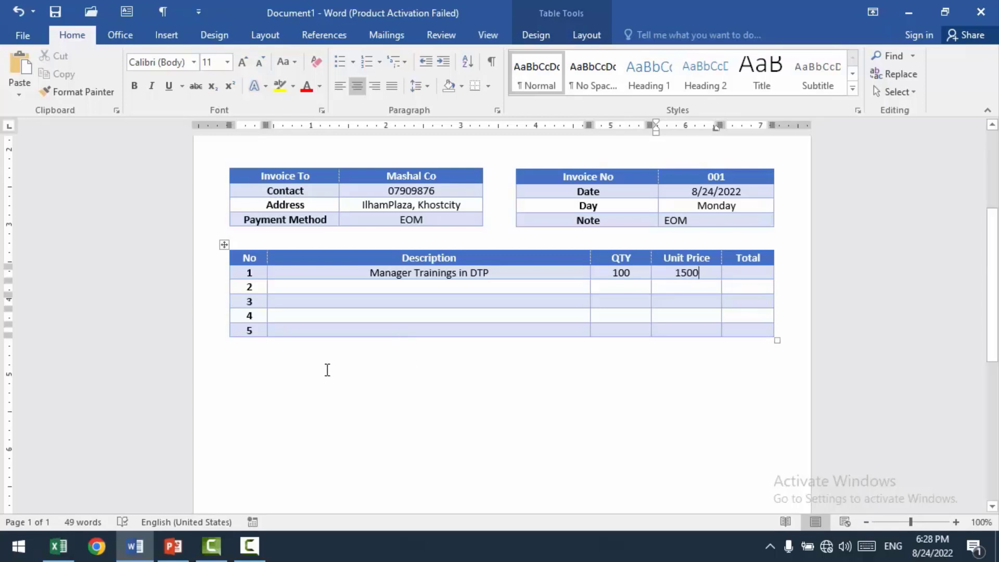
Step: Enter "Social Media Training for the Staff" as the description of item row 2
{"action": "left_click", "coordinate": [421, 286]}
{"action": "type", "text": "Social Medi"}
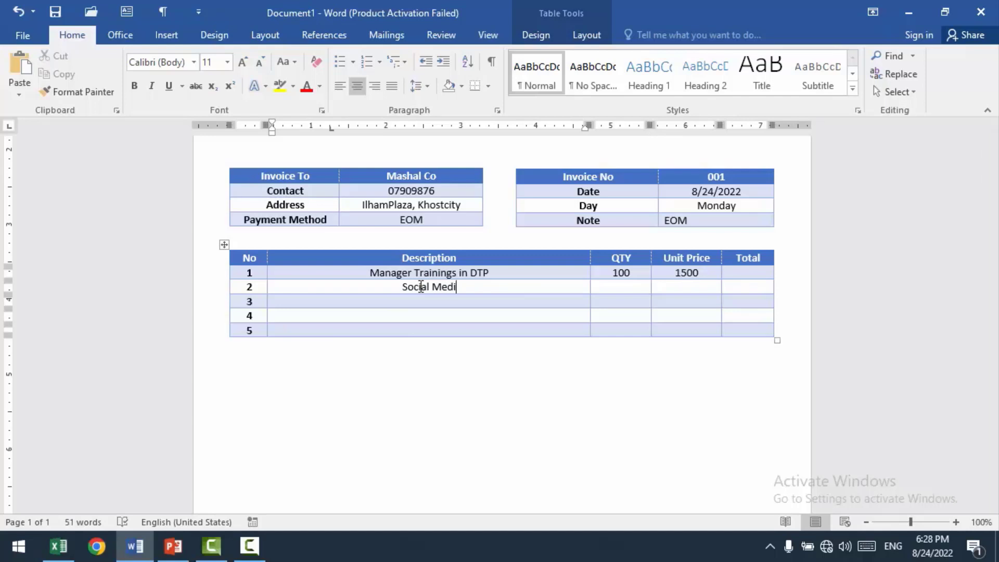
{"action": "type", "text": "a Training f"}
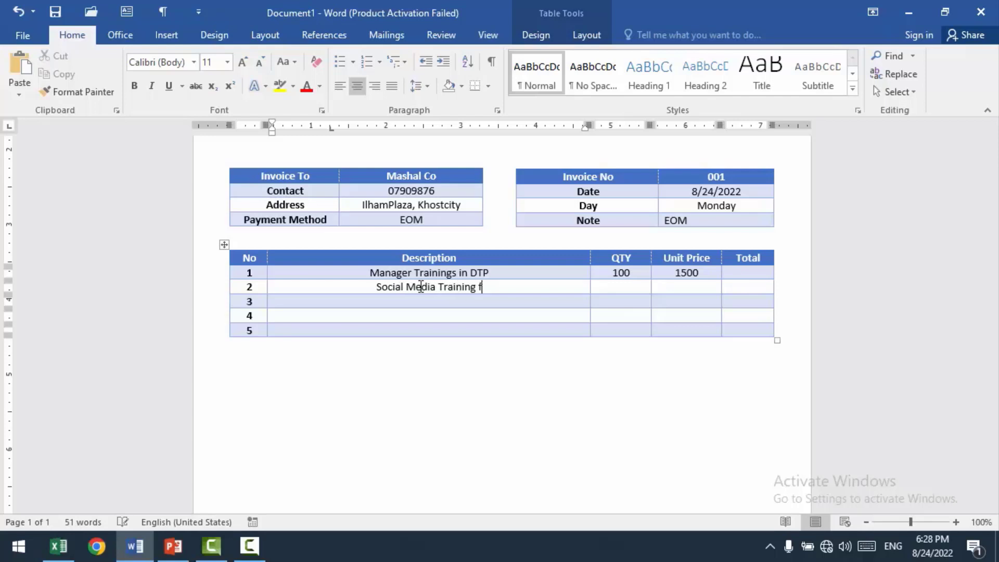
{"action": "type", "text": "or the Staff"}
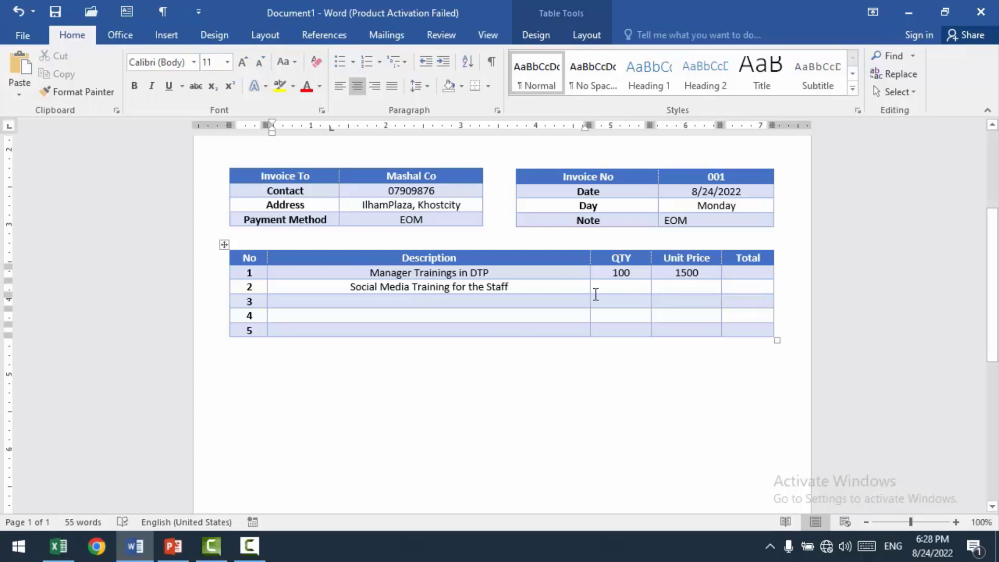
Step: Replace "Staff" with "Managers" at the end of item row 2's description
{"action": "left_click", "coordinate": [614, 286]}
{"action": "left_click", "coordinate": [517, 285]}
{"action": "key", "text": "BackSpace"}
{"action": "key", "text": "BackSpace"}
{"action": "key", "text": "BackSpace"}
{"action": "key", "text": "BackSpace"}
{"action": "key", "text": "BackSpace"}
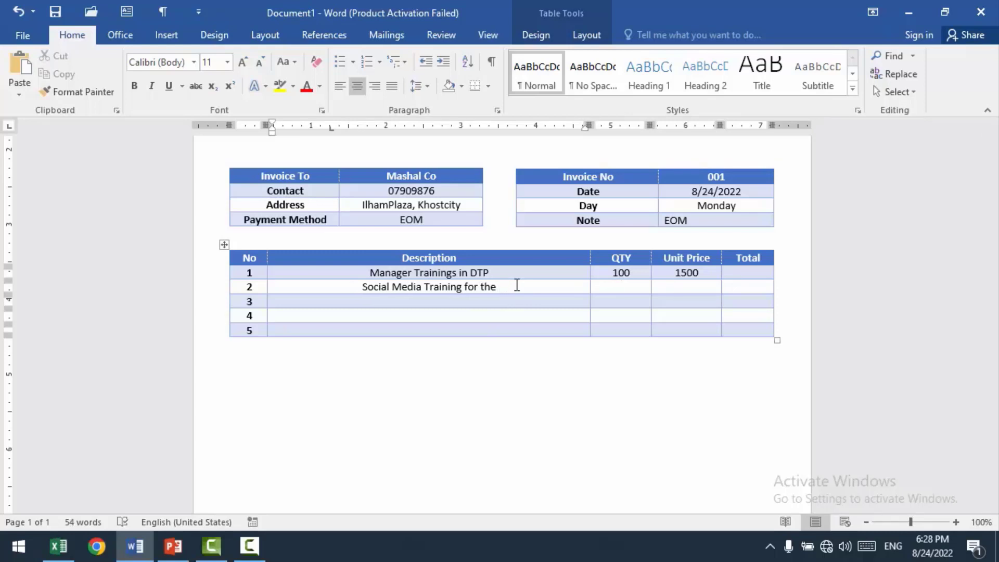
{"action": "type", "text": "Managers"}
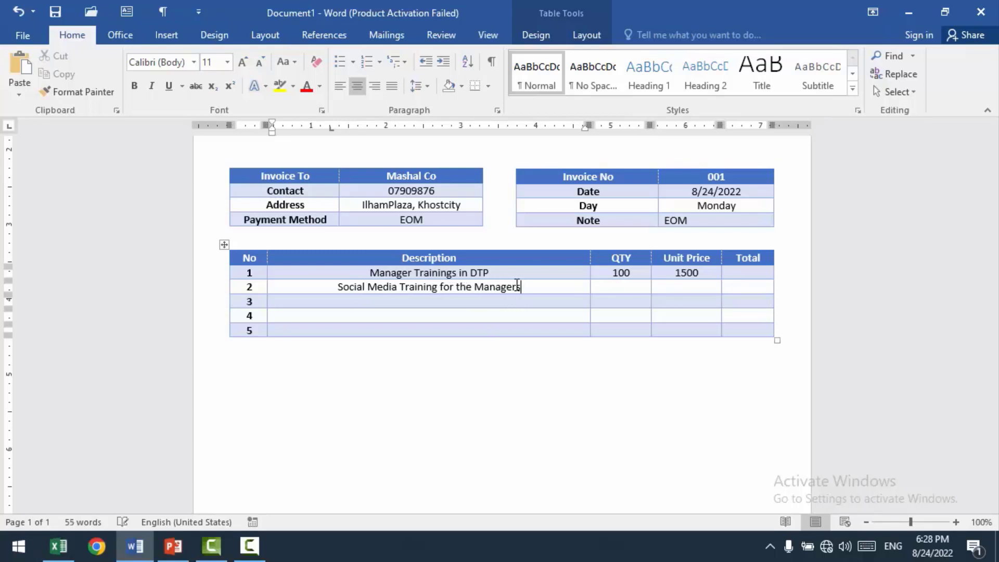
Step: Set item row 2's quantity to 50 and its unit price to 5000
{"action": "key", "text": "Tab"}
{"action": "type", "text": "50"}
{"action": "key", "text": "Tab"}
{"action": "type", "text": "5000"}
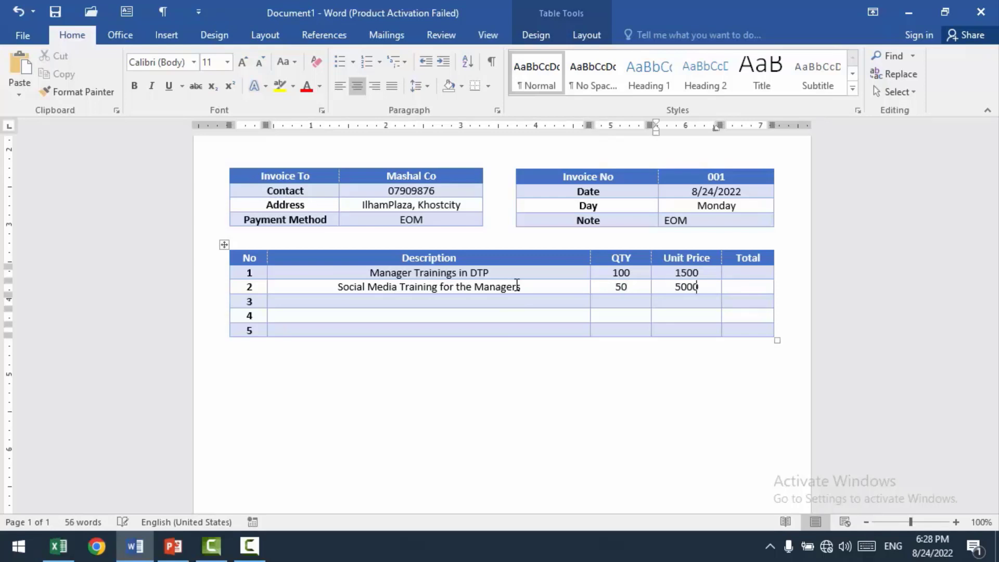
Step: Fill item row 3 with the description "Marketing", quantity 1 and unit price 30000
{"action": "key", "text": "Down"}
{"action": "key", "text": "Left"}
{"action": "key", "text": "Left"}
{"action": "type", "text": "Marketing"}
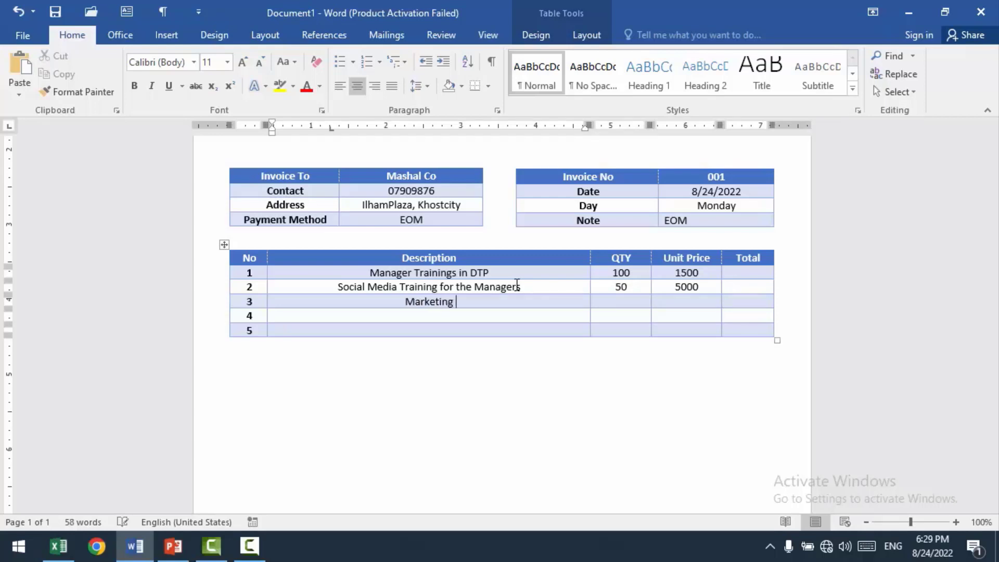
{"action": "key", "text": "Tab"}
{"action": "type", "text": "1"}
{"action": "key", "text": "Tab"}
{"action": "type", "text": "30000"}
Step: Fill item row 4 with the description "Computer", quantity 50 and unit price 15000
{"action": "key", "text": "Down"}
{"action": "key", "text": "Left"}
{"action": "key", "text": "Left"}
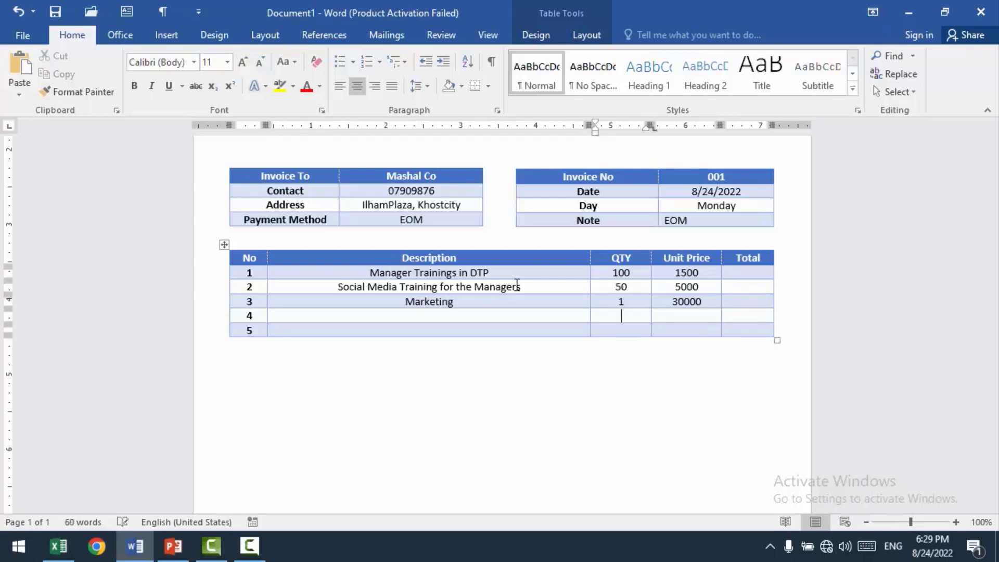
{"action": "type", "text": "Computer"}
{"action": "key", "text": "Right"}
{"action": "type", "text": "50"}
{"action": "key", "text": "Right"}
{"action": "type", "text": "15000"}
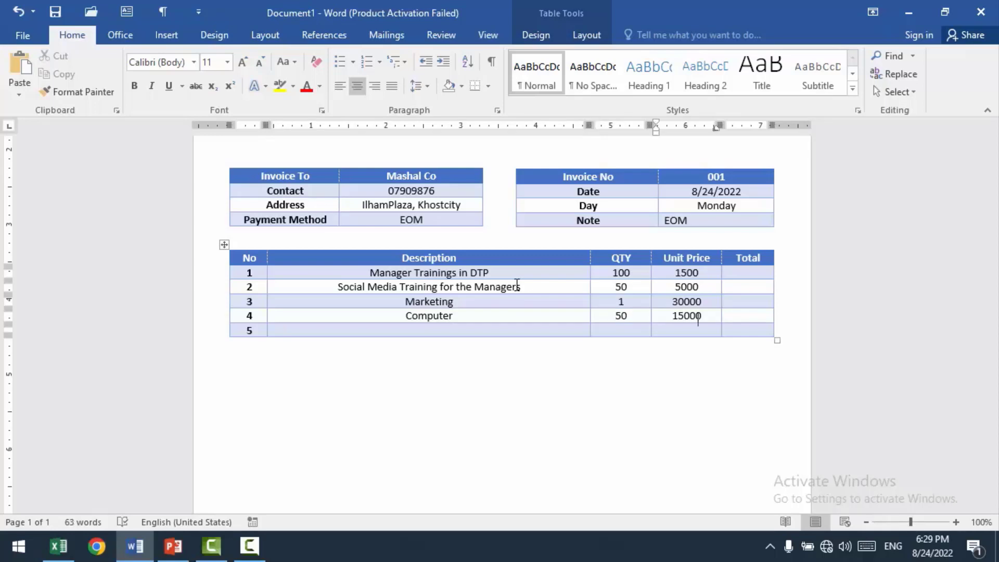
Step: Enter the description of item row 5 and correct its spelling to "Designing" with the suggested replacement
{"action": "key", "text": "Down"}
{"action": "key", "text": "Left"}
{"action": "key", "text": "Left"}
{"action": "type", "text": "singing"}
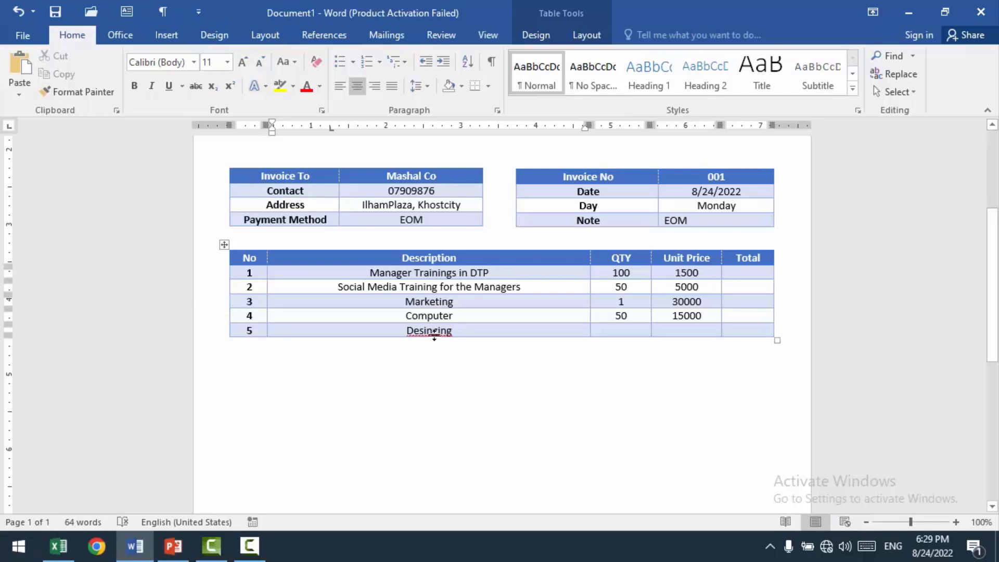
{"action": "right_click", "coordinate": [424, 339]}
{"action": "left_click", "coordinate": [424, 339]}
{"action": "right_click", "coordinate": [423, 339]}
{"action": "left_click", "coordinate": [420, 336]}
{"action": "right_click", "coordinate": [420, 330]}
{"action": "left_click", "coordinate": [477, 346]}
Step: Set item row 5's quantity to 5 and unit price to 12000, and place the cursor in row 1's Total cell
{"action": "key", "text": "Tab"}
{"action": "type", "text": "5"}
{"action": "key", "text": "Tab"}
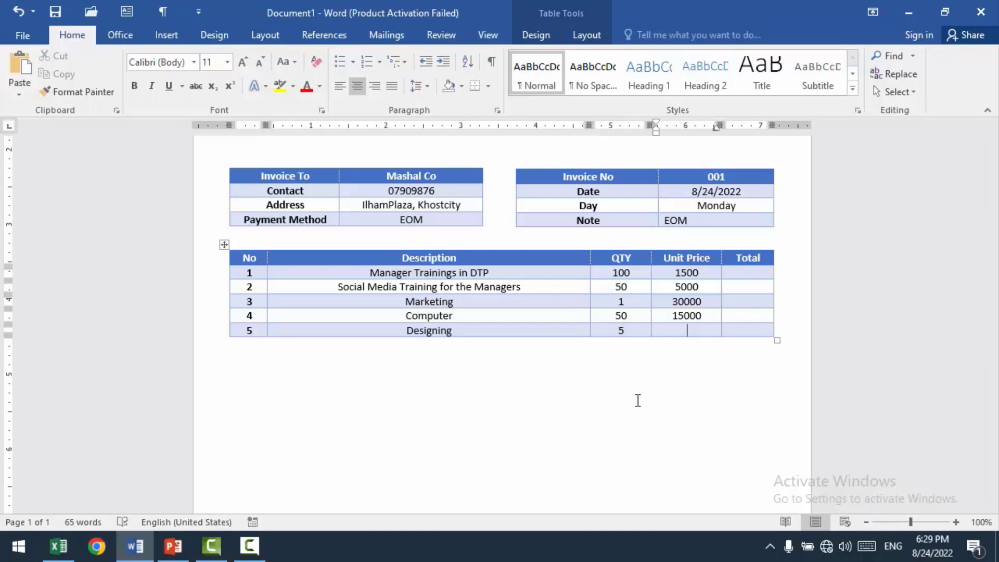
{"action": "type", "text": "12000"}
{"action": "left_click", "coordinate": [746, 274]}
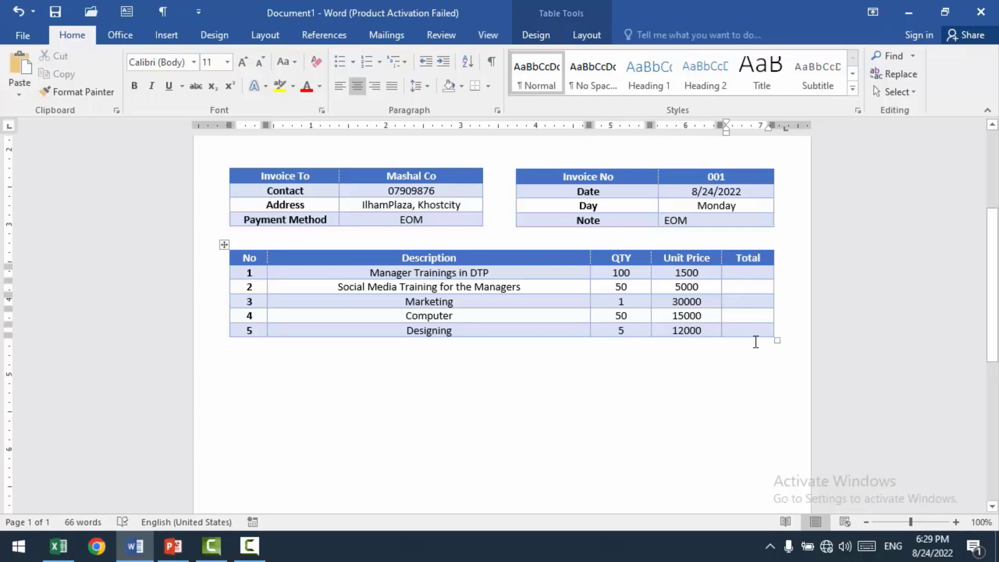
Step: Try totalling item row 1 with the formula =SUM(LEFT), and clear the result from its Total cell
{"action": "left_click", "coordinate": [587, 35]}
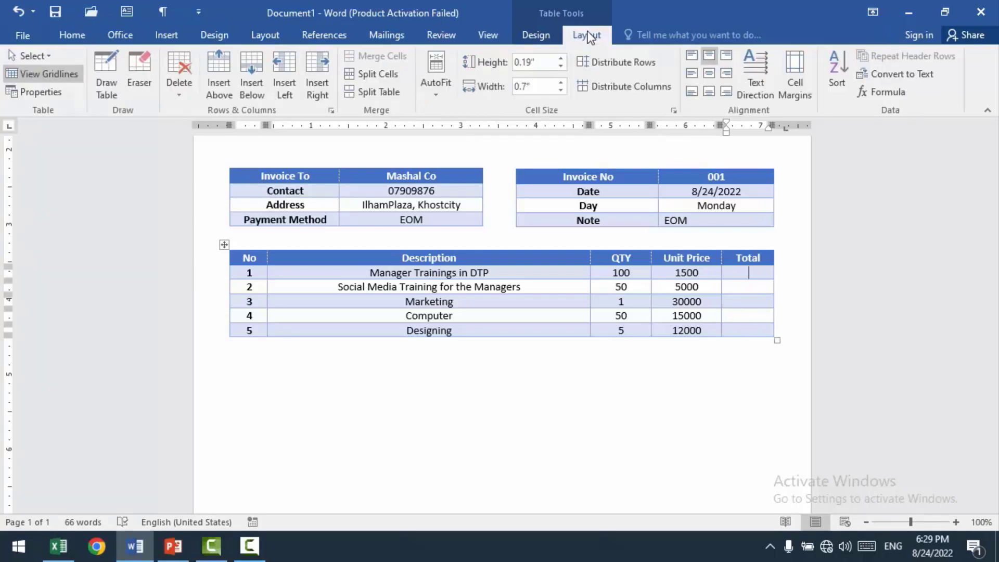
{"action": "left_click", "coordinate": [885, 92]}
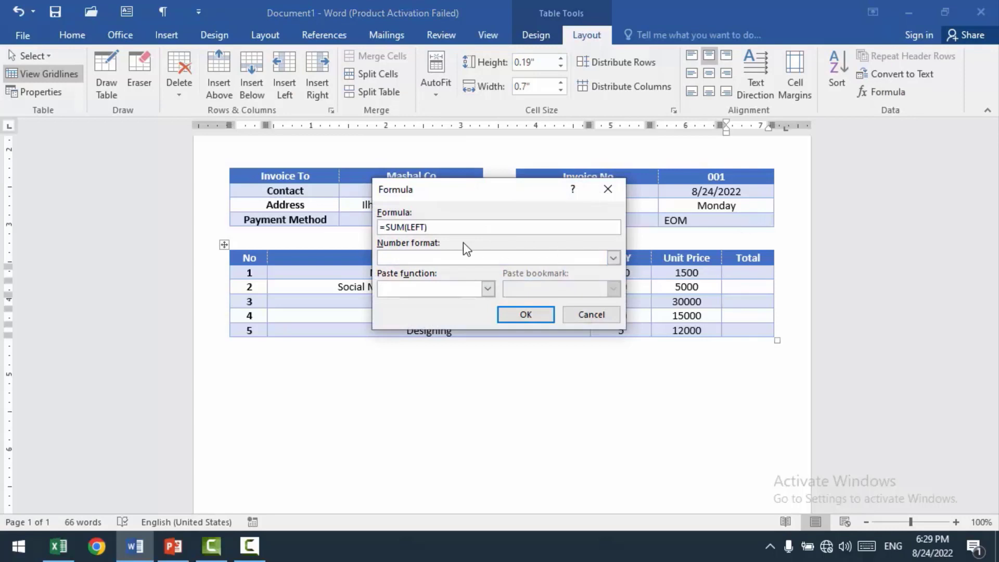
{"action": "left_click", "coordinate": [522, 311]}
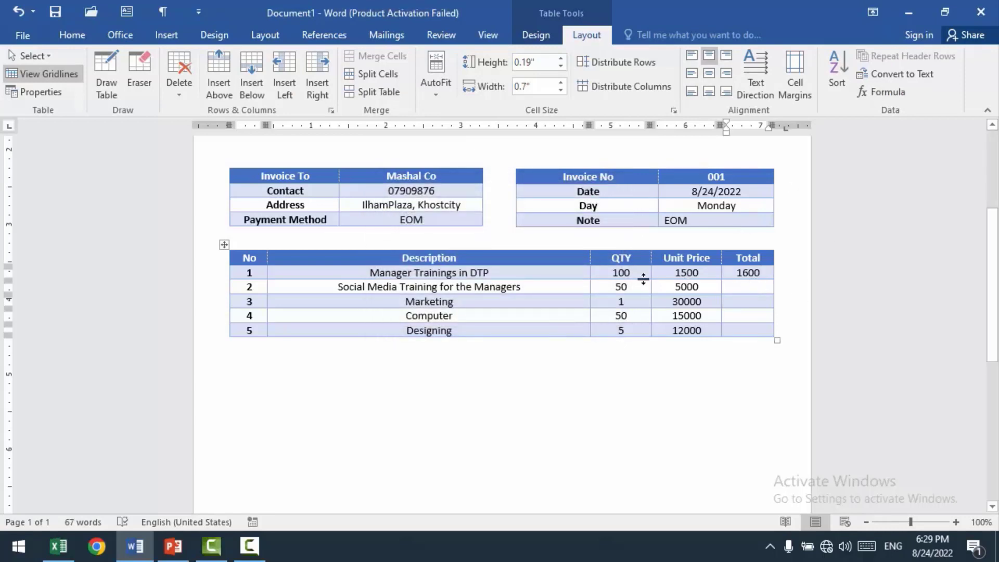
{"action": "left_click_drag", "start_coordinate": [762, 273], "coordinate": [738, 272]}
{"action": "key", "text": "BackSpace"}
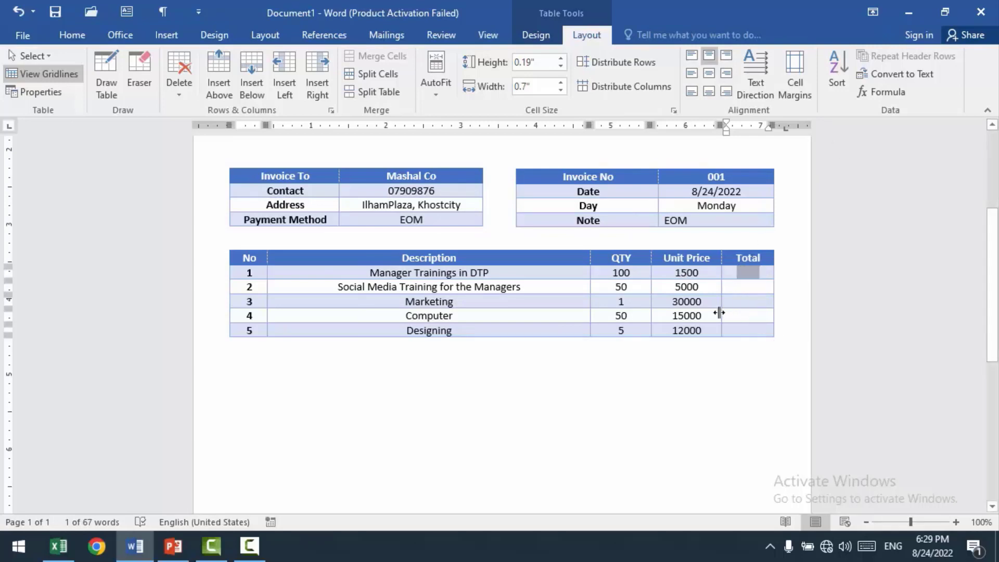
Step: Calculate item row 1's Total by multiplying quantity and unit price with the formula =product(LEFT)
{"action": "left_click", "coordinate": [865, 95]}
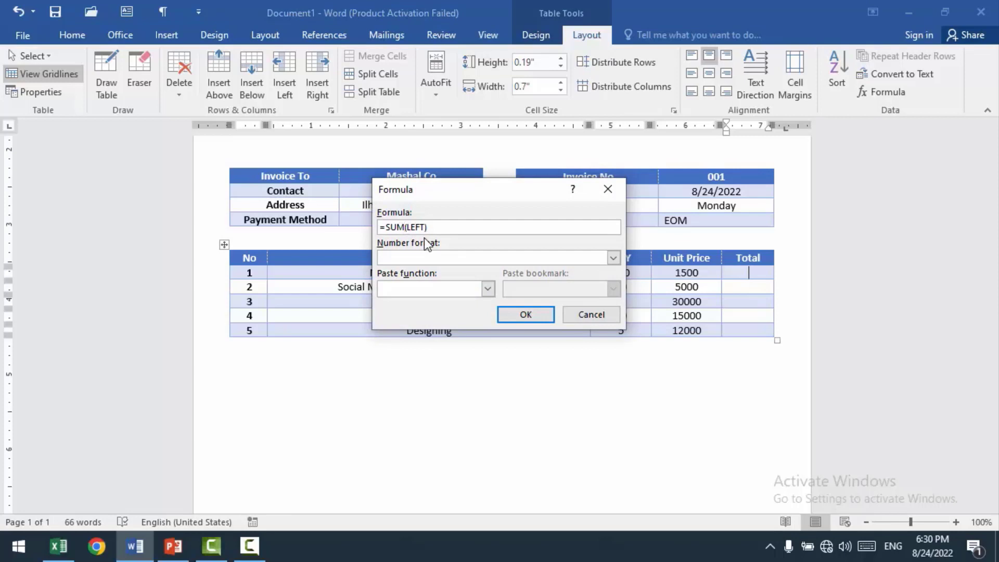
{"action": "key", "text": "BackSpace"}
{"action": "key", "text": "BackSpace"}
{"action": "key", "text": "BackSpace"}
{"action": "type", "text": "pro"}
{"action": "left_click", "coordinate": [525, 314]}
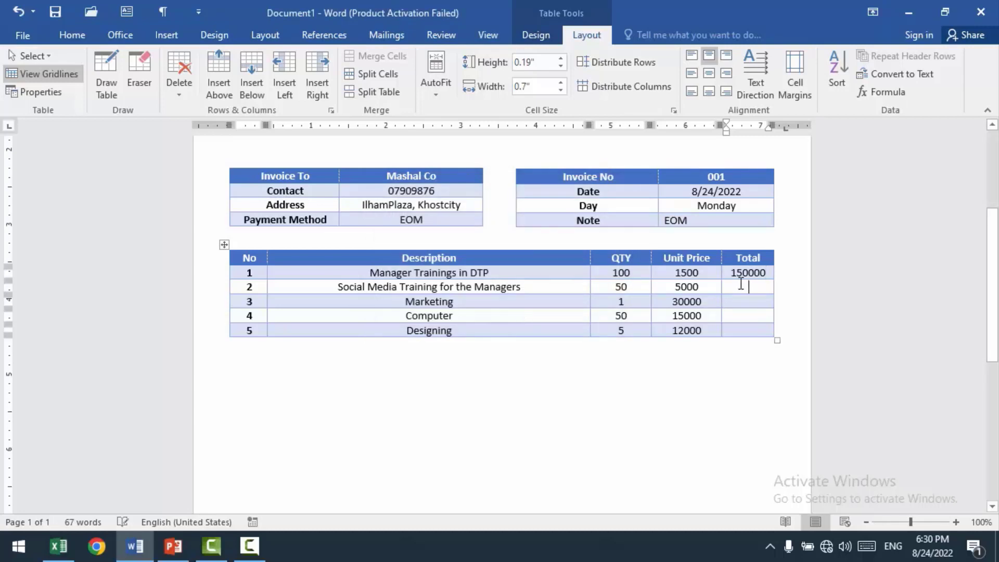
Step: Calculate item row 2's Total with the formula =product(left)
{"action": "left_click", "coordinate": [879, 91]}
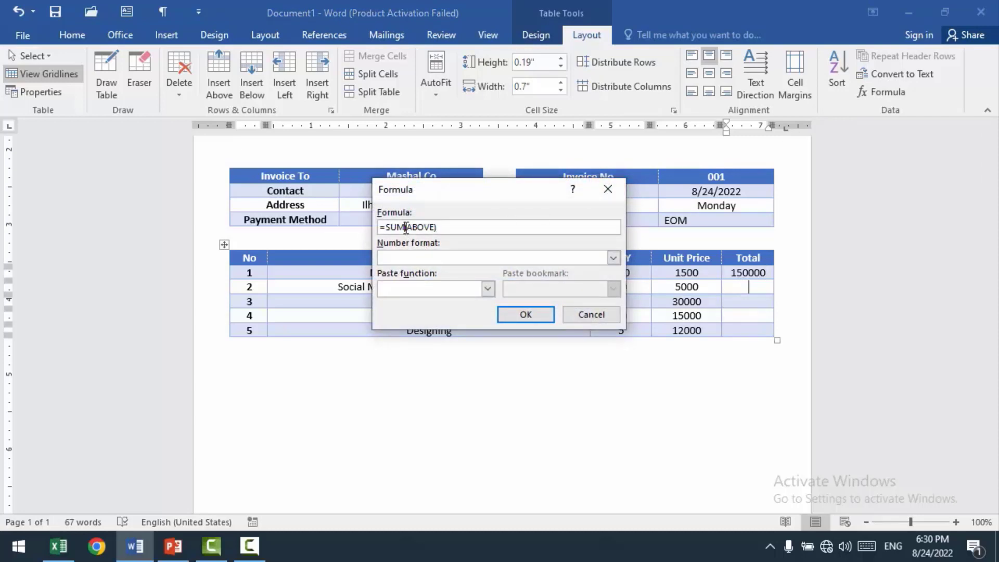
{"action": "key", "text": "BackSpace"}
{"action": "key", "text": "BackSpace"}
{"action": "key", "text": "BackSpace"}
{"action": "type", "text": "product"}
{"action": "key", "text": "BackSpace"}
{"action": "key", "text": "BackSpace"}
{"action": "key", "text": "BackSpace"}
{"action": "type", "text": "left)"}
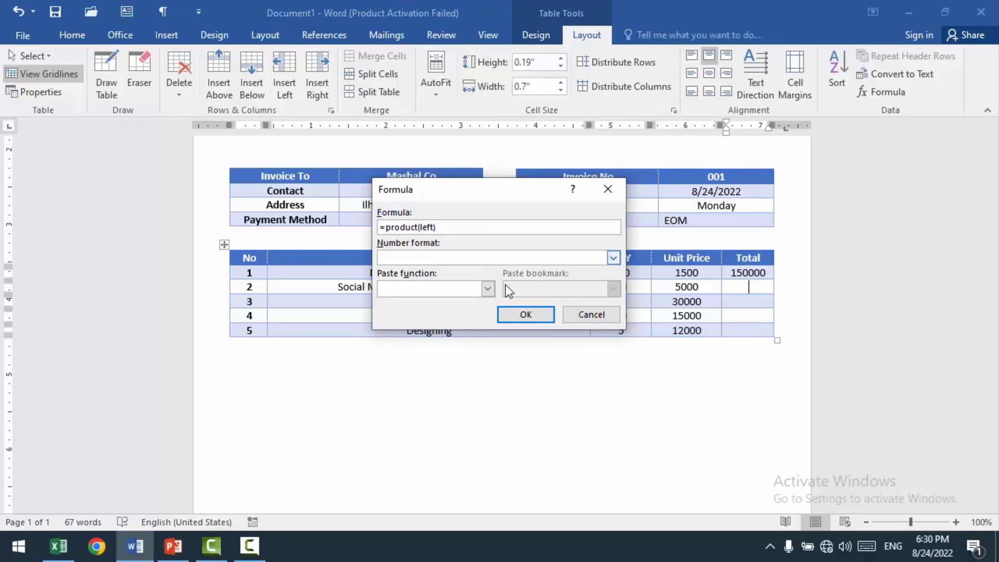
{"action": "left_click", "coordinate": [527, 314]}
Step: Calculate item row 3's Total with the formula =product(left)
{"action": "left_click", "coordinate": [745, 302]}
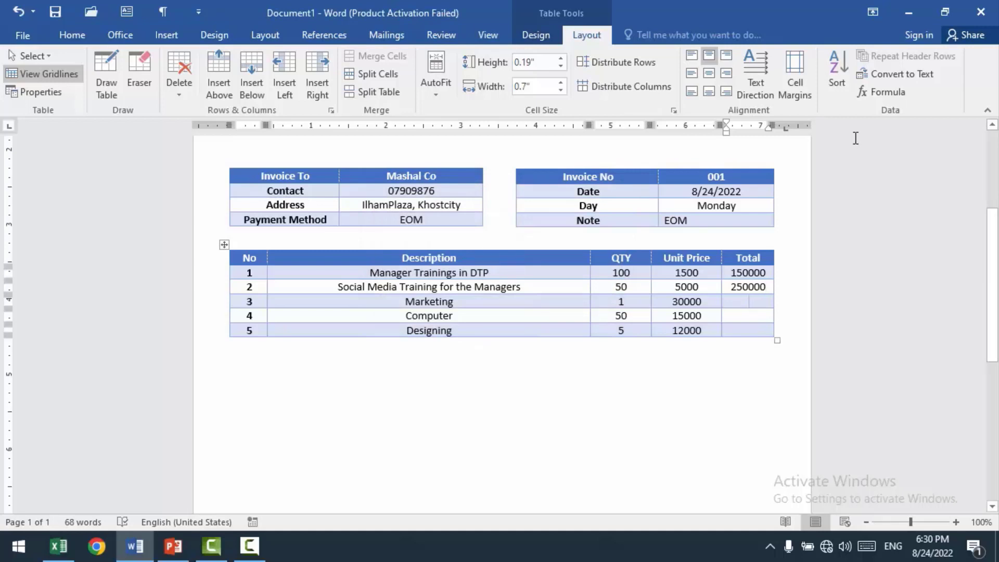
{"action": "left_click", "coordinate": [883, 91]}
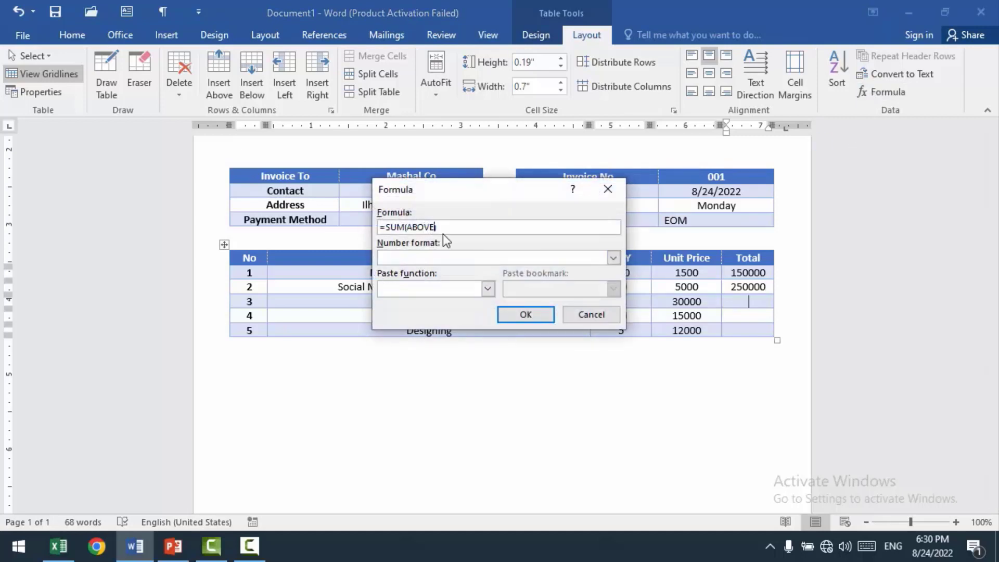
{"action": "key", "text": "BackSpace"}
{"action": "key", "text": "BackSpace"}
{"action": "key", "text": "BackSpace"}
{"action": "key", "text": "BackSpace"}
{"action": "type", "text": "left)"}
{"action": "key", "text": "Left"}
{"action": "key", "text": "Left"}
{"action": "key", "text": "Left"}
{"action": "key", "text": "Left"}
{"action": "key", "text": "Left"}
{"action": "key", "text": "Left"}
{"action": "key", "text": "BackSpace"}
{"action": "key", "text": "BackSpace"}
{"action": "key", "text": "BackSpace"}
{"action": "type", "text": "product"}
{"action": "left_click", "coordinate": [524, 313]}
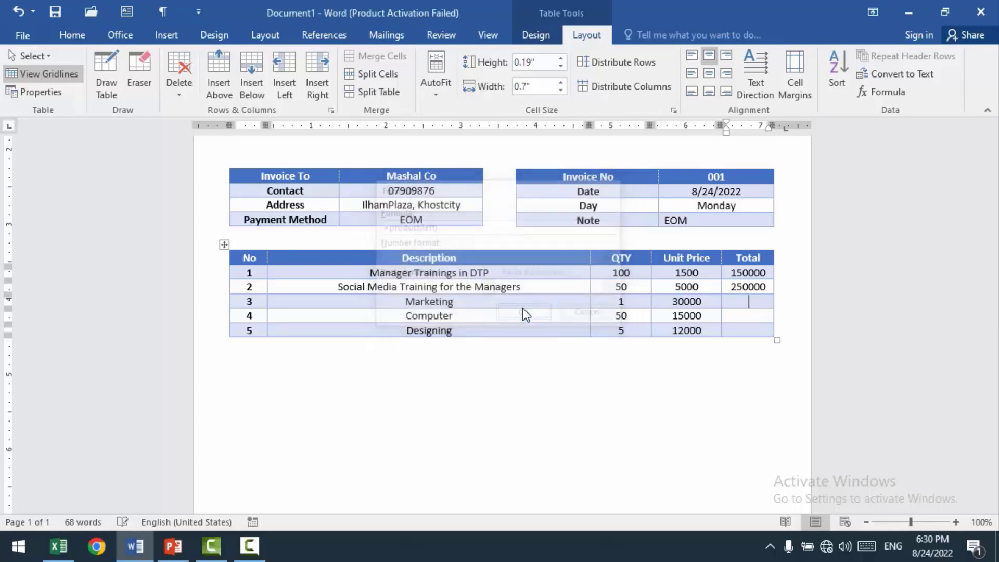
Step: Calculate item row 4's Total with the formula =product(left)
{"action": "left_click", "coordinate": [736, 317]}
{"action": "left_click", "coordinate": [884, 92]}
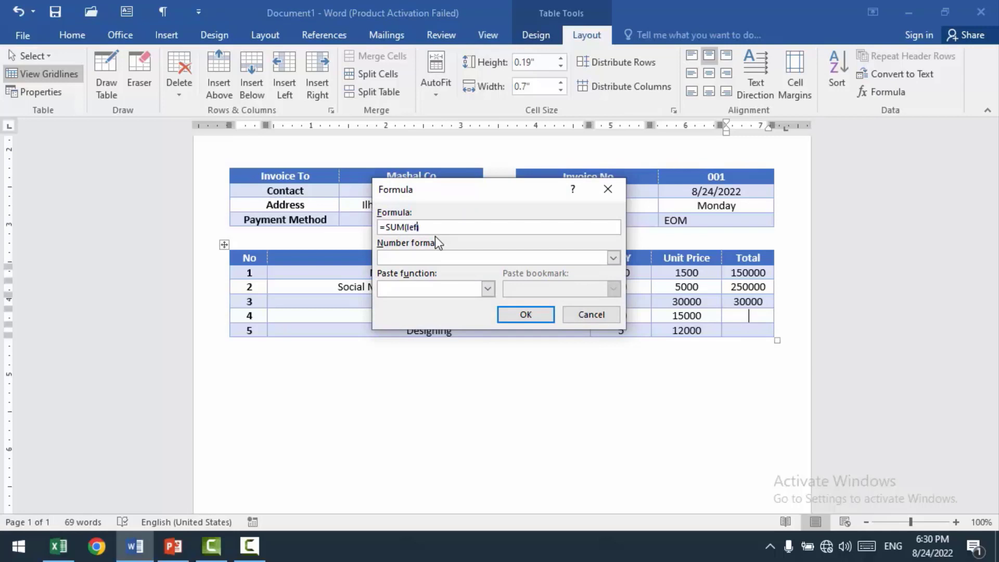
{"action": "key", "text": "ctrl+shift+Left"}
{"action": "key", "text": "BackSpace"}
{"action": "type", "text": "product"}
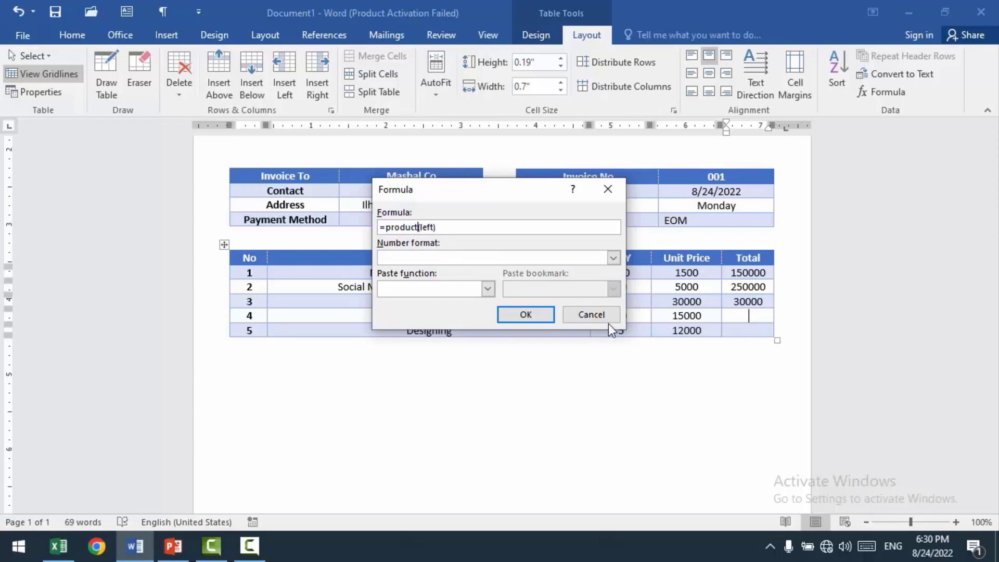
{"action": "left_click", "coordinate": [538, 316]}
Step: Calculate item row 5's Total with the formula =product(left)
{"action": "left_click", "coordinate": [734, 331]}
{"action": "left_click", "coordinate": [885, 93]}
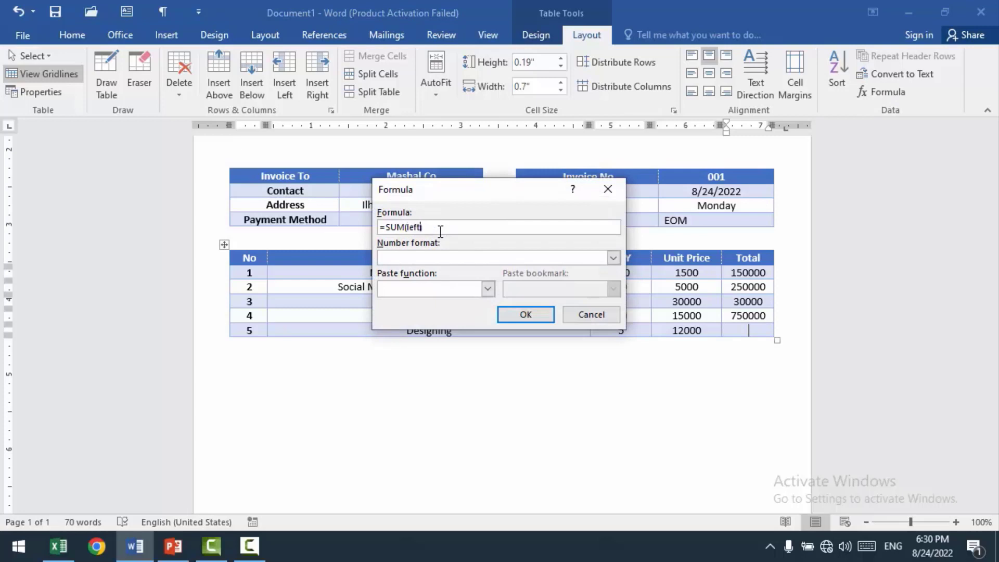
{"action": "key", "text": "BackSpace"}
{"action": "key", "text": "BackSpace"}
{"action": "key", "text": "BackSpace"}
{"action": "type", "text": "product"}
{"action": "left_click", "coordinate": [536, 316]}
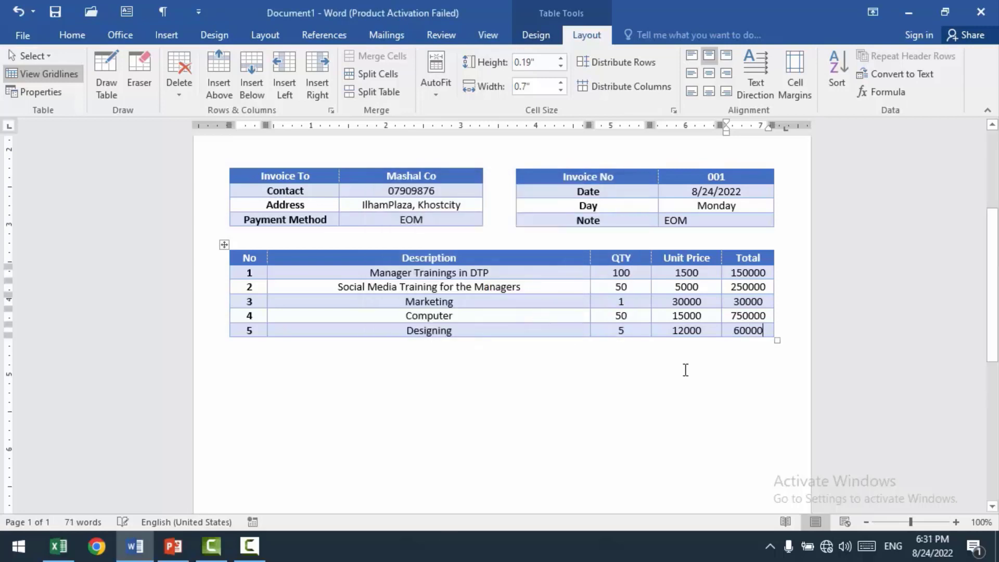
Step: Set the items table's text wrapping to Around and move it slightly down from the details tables above
{"action": "scroll", "coordinate": [510, 379], "scroll_direction": "up", "scroll_amount": 3}
{"action": "scroll", "coordinate": [512, 379], "scroll_direction": "down", "scroll_amount": 3}
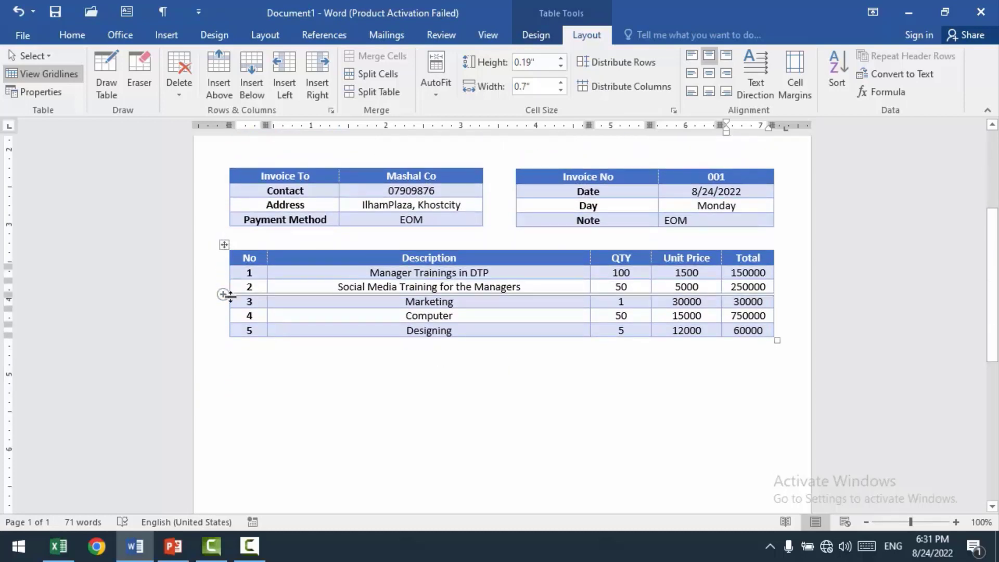
{"action": "mouse_move", "coordinate": [229, 308]}
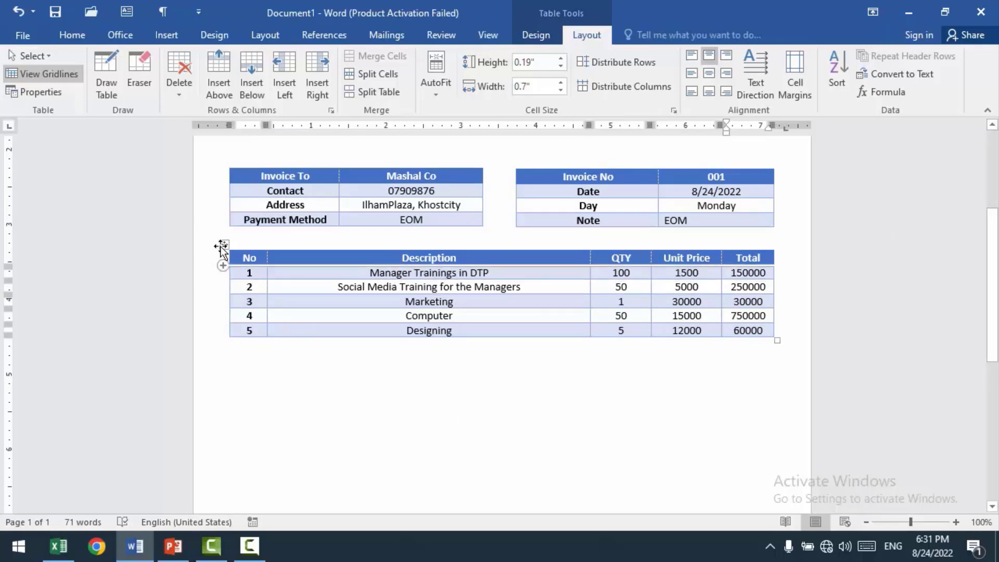
{"action": "left_click", "coordinate": [220, 264]}
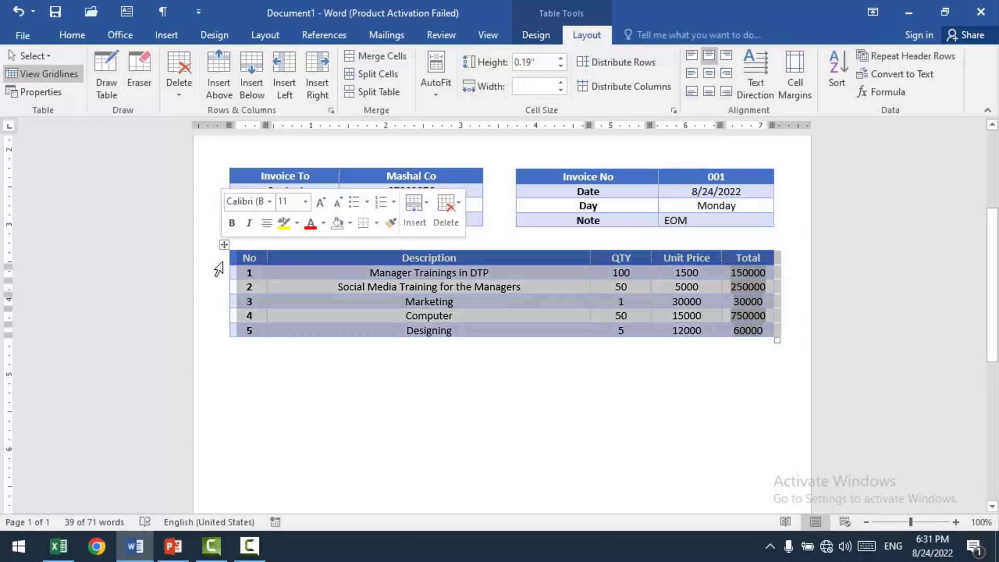
{"action": "left_click", "coordinate": [223, 260]}
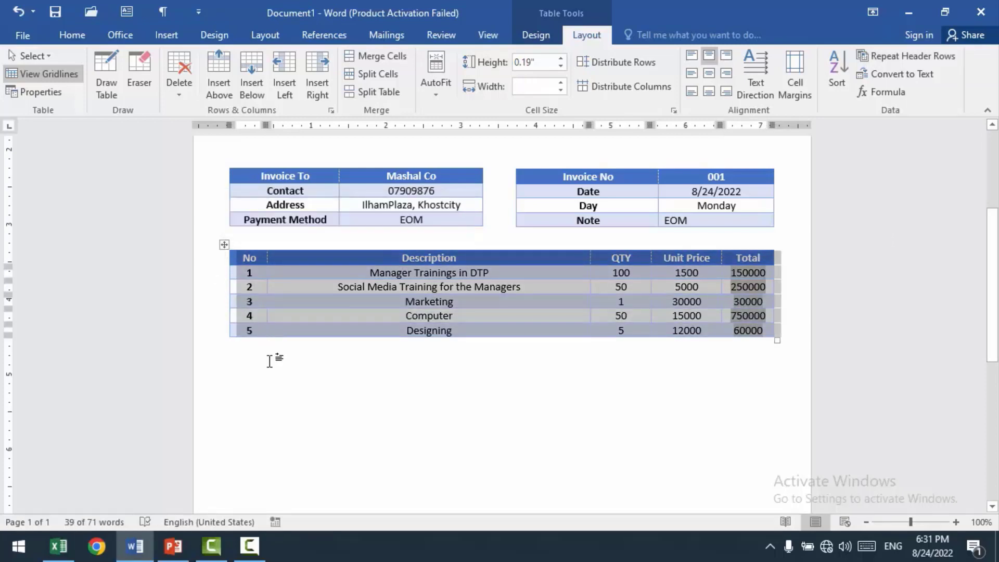
{"action": "left_click", "coordinate": [52, 91]}
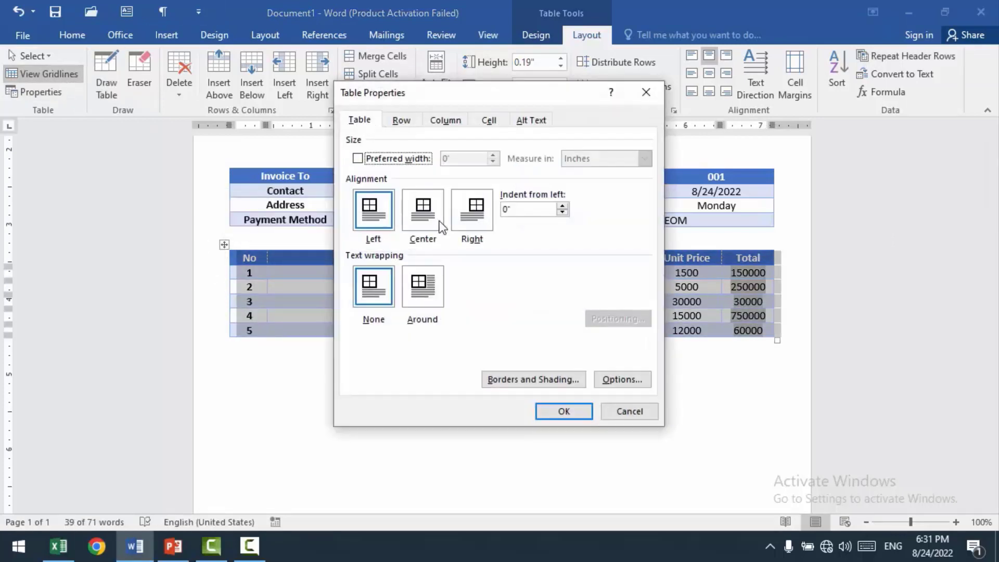
{"action": "left_click", "coordinate": [423, 285]}
{"action": "left_click", "coordinate": [564, 411]}
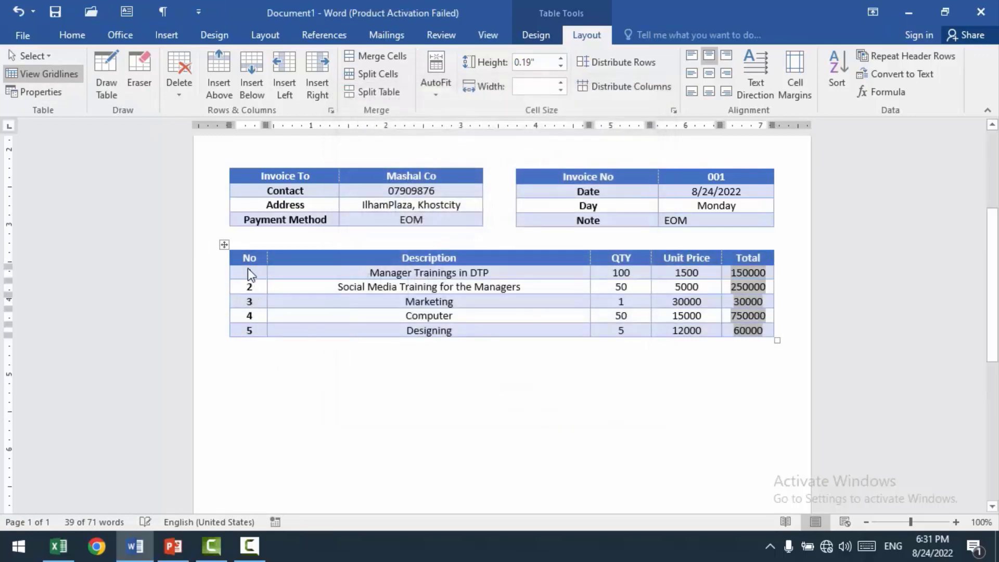
{"action": "mouse_move", "coordinate": [224, 245]}
{"action": "left_mouse_down"}
{"action": "mouse_move", "coordinate": [223, 319]}
{"action": "mouse_move", "coordinate": [223, 263]}
{"action": "left_mouse_up"}
{"action": "left_click", "coordinate": [480, 445]}
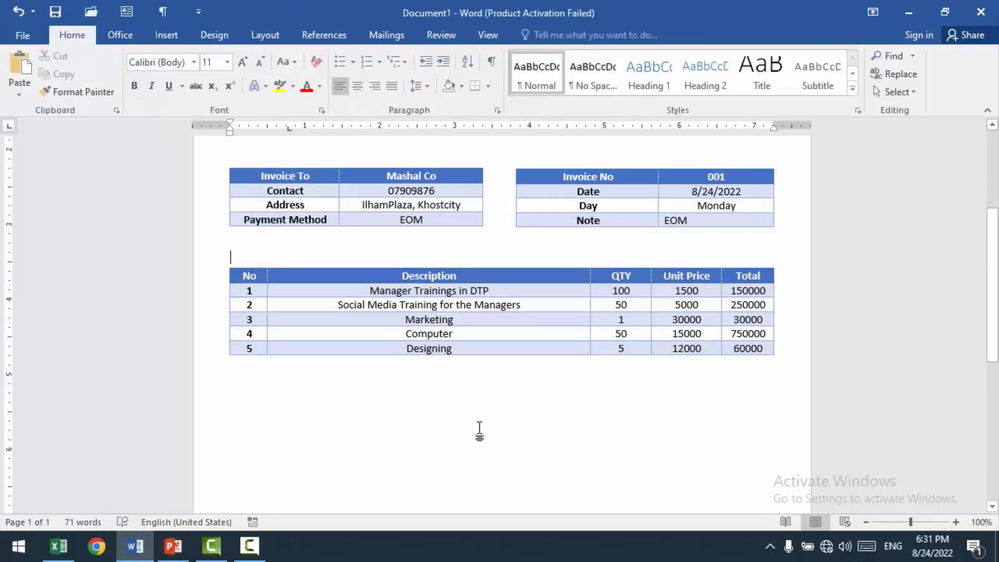
Step: Insert a row below item row 5 and label its Unit Price cell "Sub Total"
{"action": "left_click", "coordinate": [560, 348]}
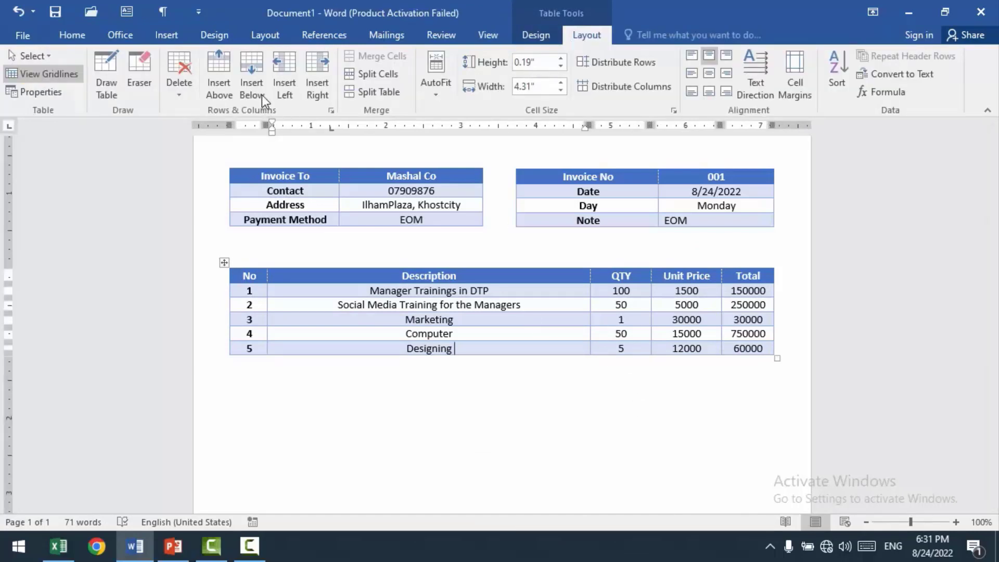
{"action": "left_click", "coordinate": [253, 77]}
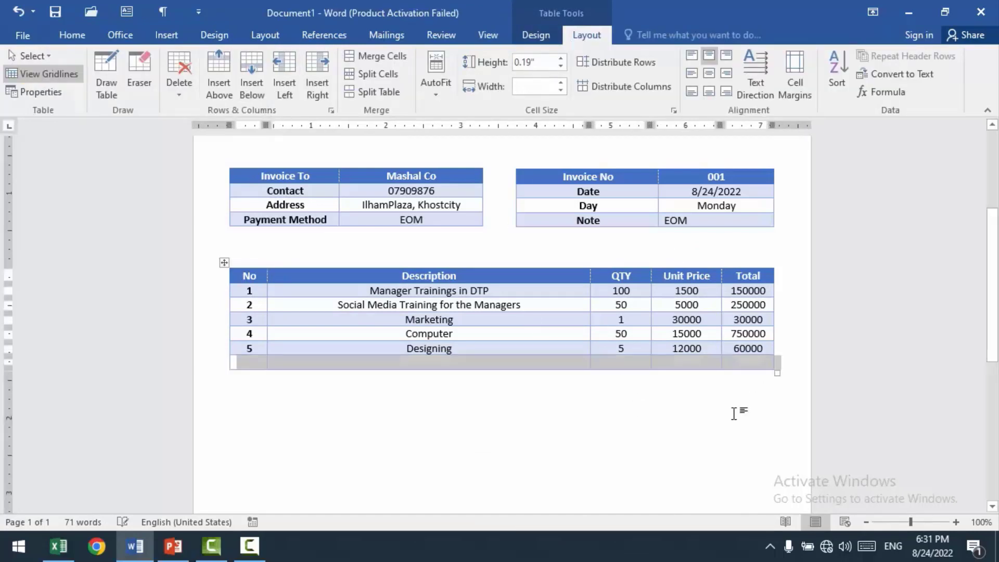
{"action": "left_click", "coordinate": [701, 364]}
{"action": "type", "text": "Sub Total"}
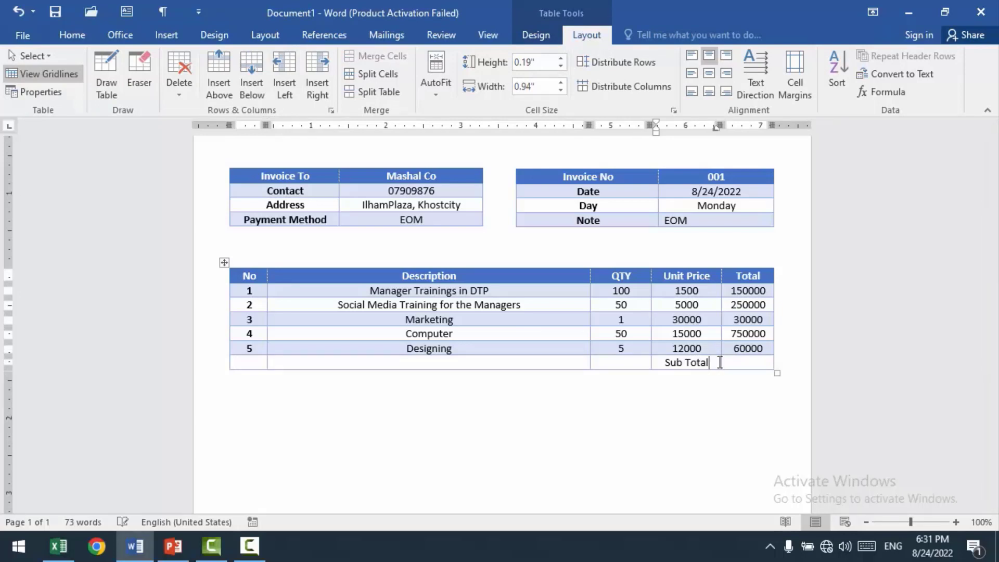
{"action": "left_click", "coordinate": [758, 363]}
Step: Try to erase the partitions between the blank cells before "Sub Total", cancel the eraser and restore the "Sub Total" label
{"action": "left_click_drag", "start_coordinate": [615, 364], "coordinate": [221, 364]}
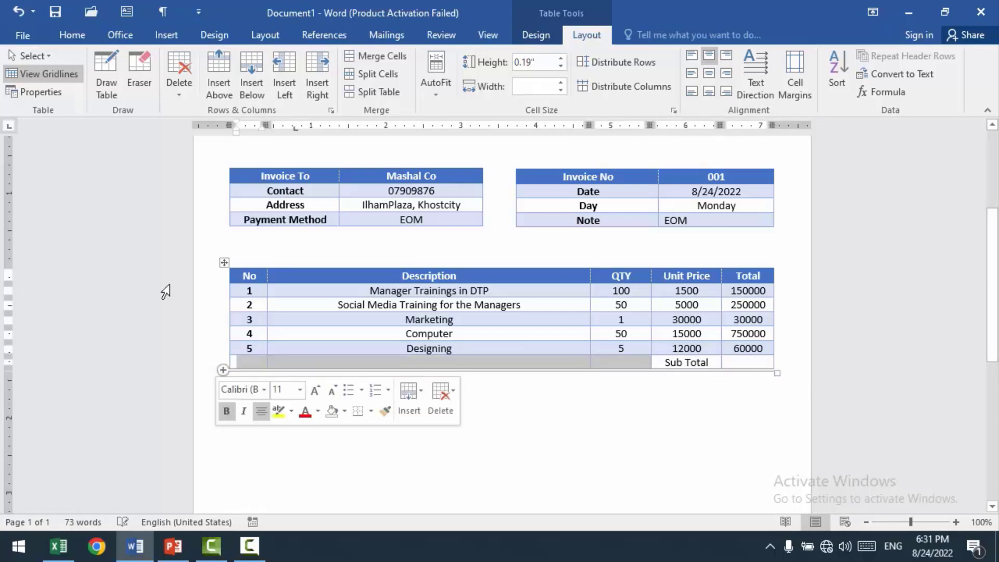
{"action": "left_click", "coordinate": [141, 66]}
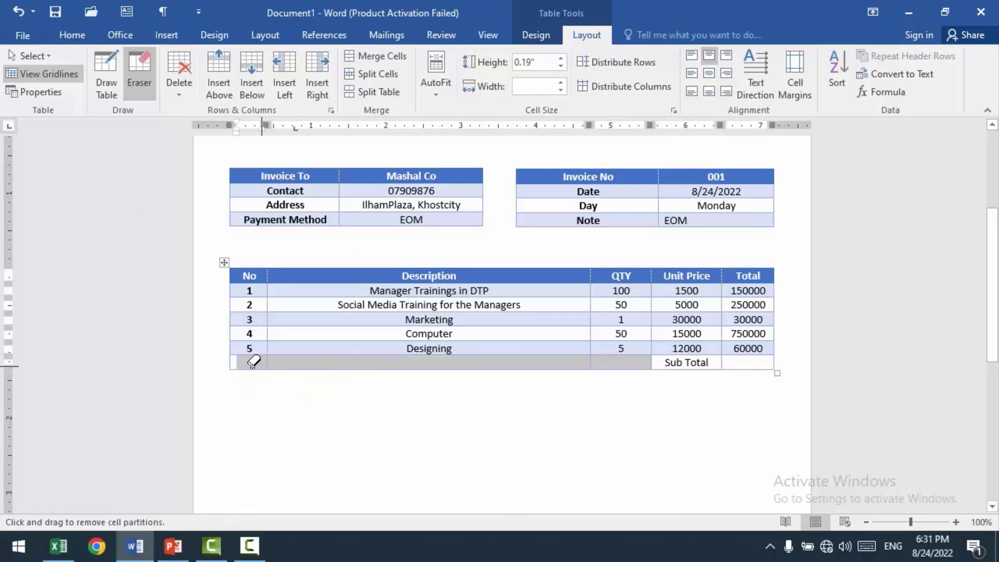
{"action": "mouse_move", "coordinate": [284, 360]}
{"action": "left_mouse_down"}
{"action": "mouse_move", "coordinate": [635, 358]}
{"action": "mouse_move", "coordinate": [643, 336]}
{"action": "mouse_move", "coordinate": [642, 364]}
{"action": "mouse_move", "coordinate": [647, 344]}
{"action": "mouse_move", "coordinate": [645, 354]}
{"action": "left_mouse_up"}
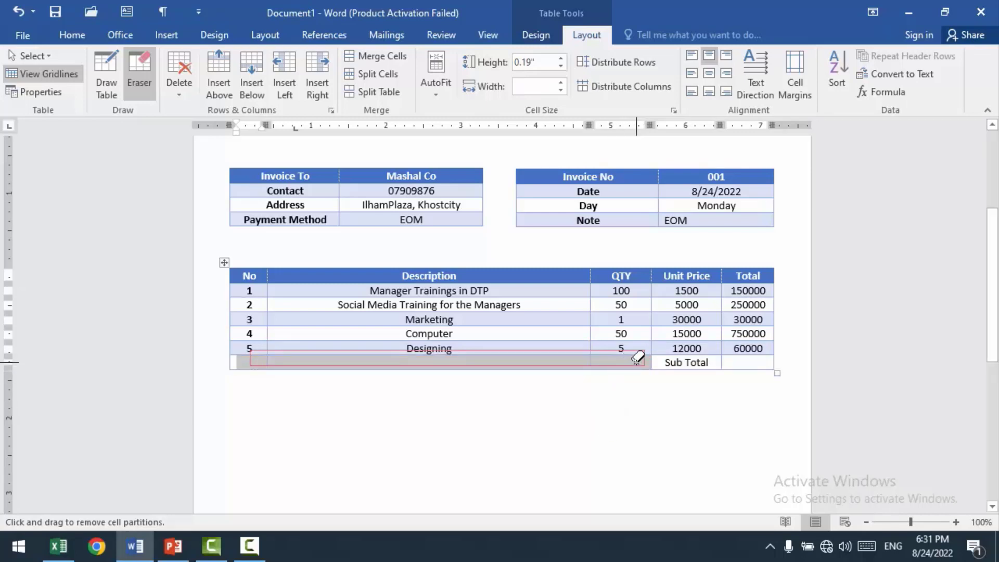
{"action": "key", "text": "Escape"}
{"action": "key", "text": "ctrl+z"}
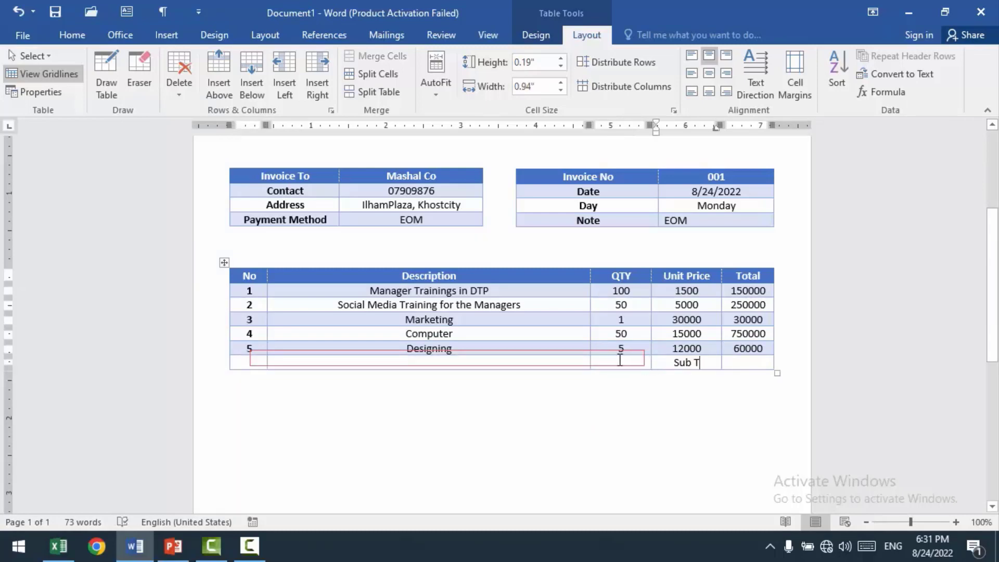
{"action": "type", "text": "otal"}
Step: Erase the cell partitions before the Unit Price column in item row 5 and the Sub Total row, and hide the table gridlines
{"action": "left_click", "coordinate": [522, 347]}
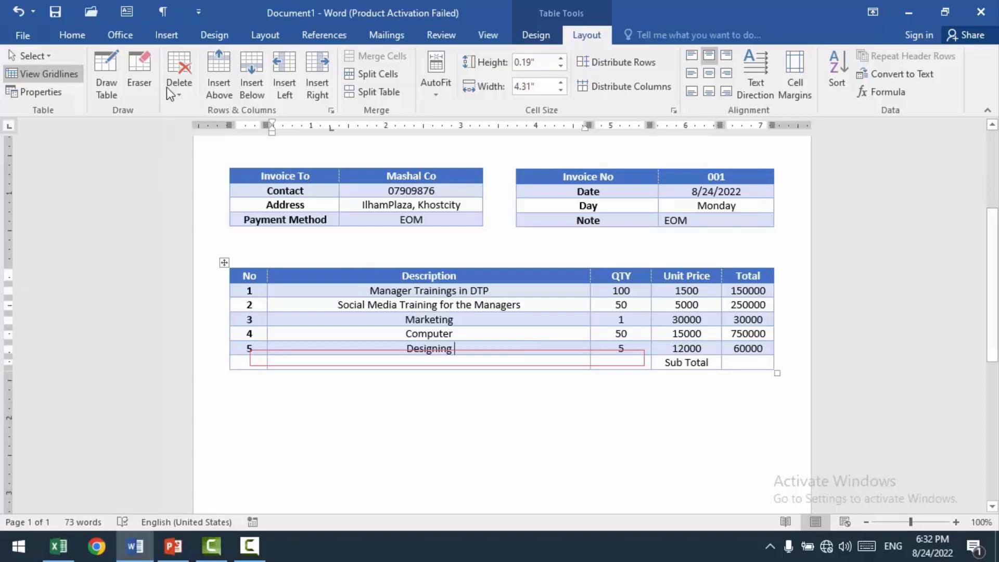
{"action": "left_click", "coordinate": [145, 68]}
{"action": "mouse_move", "coordinate": [639, 376]}
{"action": "left_mouse_down"}
{"action": "mouse_move", "coordinate": [632, 359]}
{"action": "mouse_move", "coordinate": [226, 346]}
{"action": "left_mouse_up"}
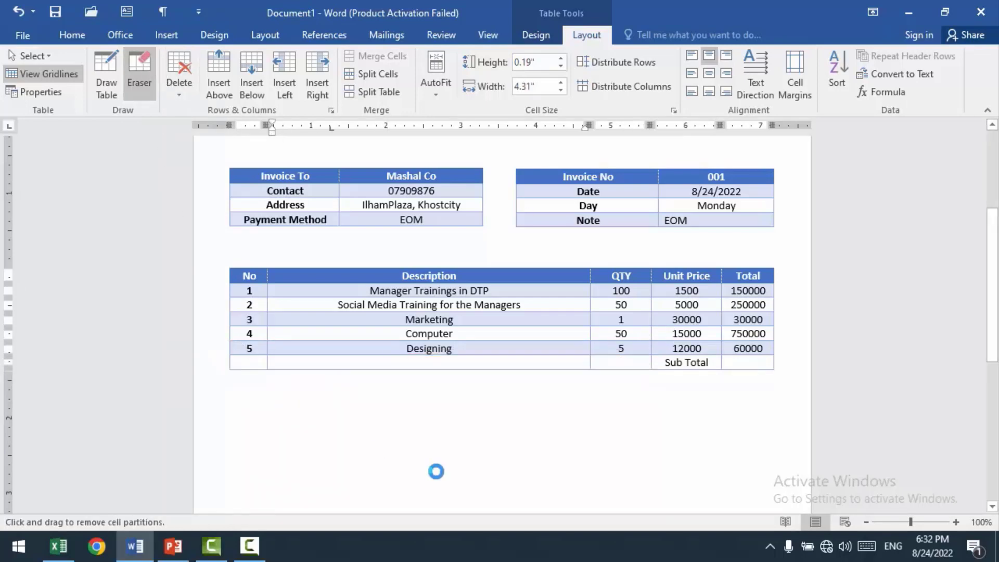
{"action": "left_click_drag", "start_coordinate": [375, 359], "coordinate": [377, 369]}
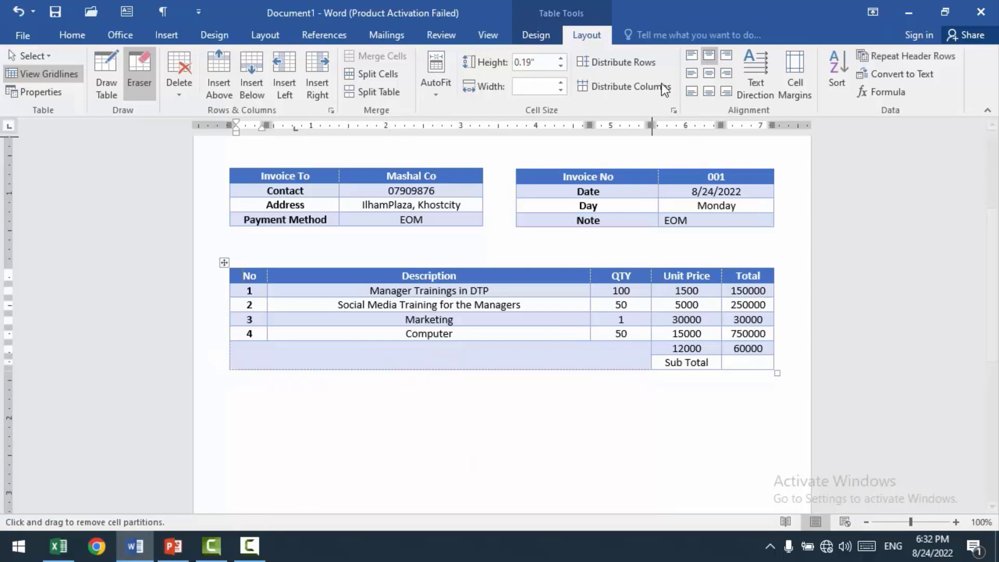
{"action": "left_click", "coordinate": [42, 71]}
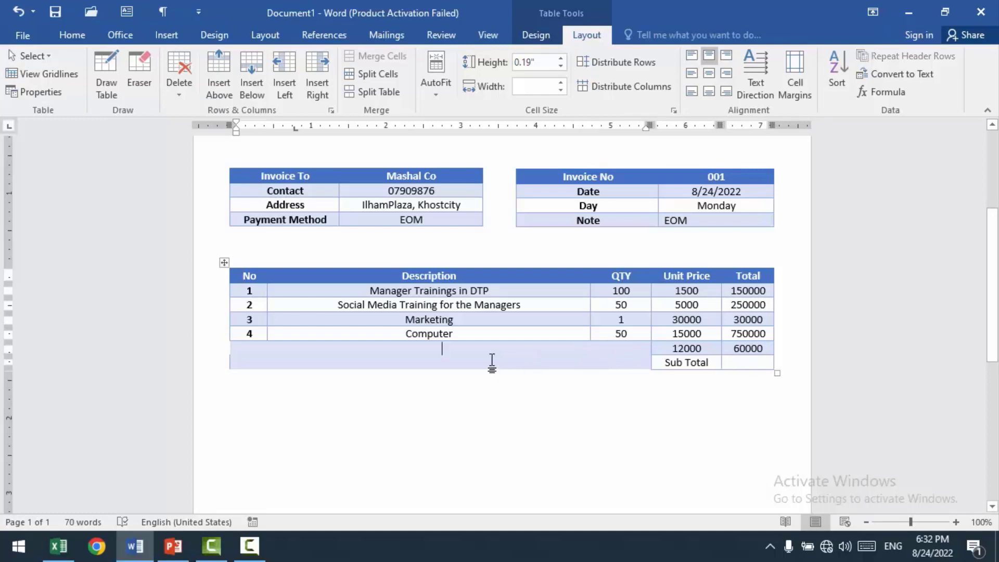
Step: Undo the erasure that merged the two blank cells before the Unit Price column in the last two rows
{"action": "key", "text": "ctrl+z"}
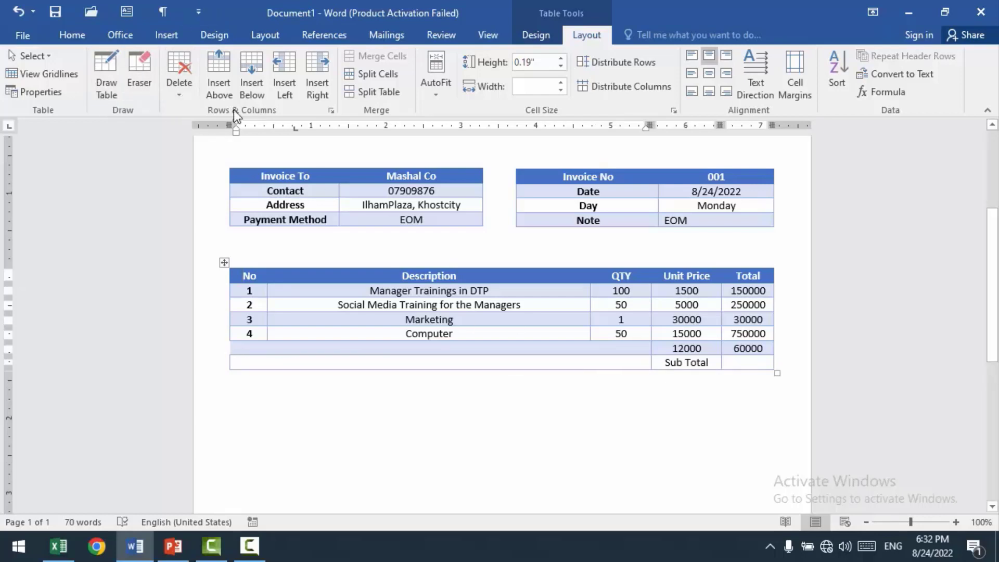
Step: Try deleting the blank cell before "Sub Total" with the remaining cells shifted left, and undo the deletion
{"action": "left_click", "coordinate": [182, 93]}
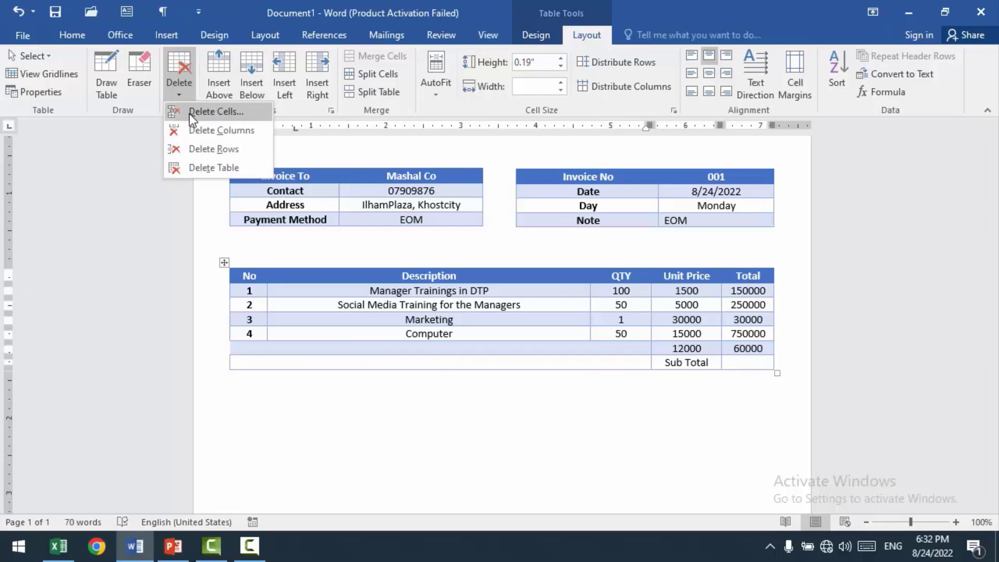
{"action": "left_click", "coordinate": [190, 114]}
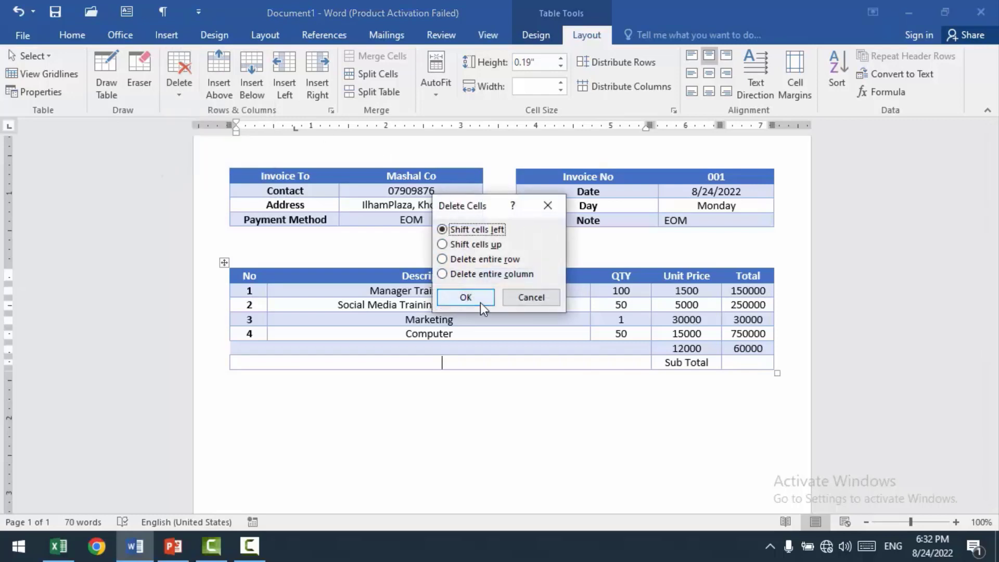
{"action": "left_click", "coordinate": [466, 298]}
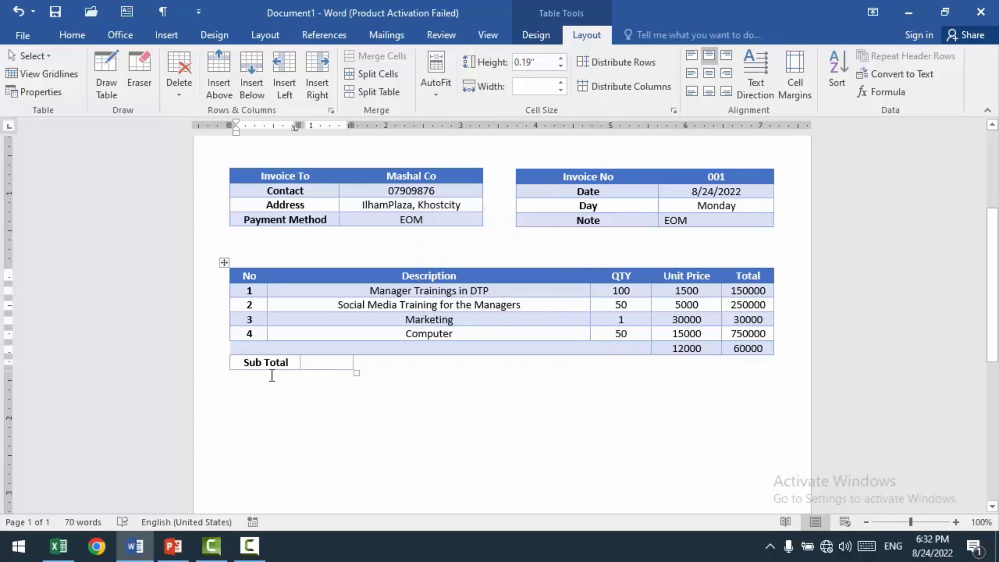
{"action": "key", "text": "ctrl+z"}
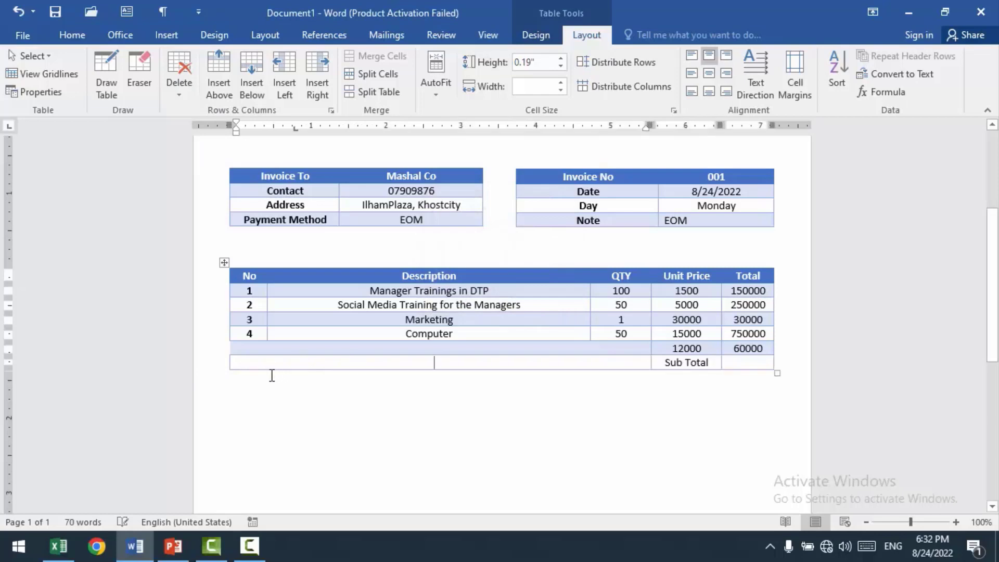
Step: Erase the bottom border of the blank cell before "Sub Total" and hide the table gridlines
{"action": "left_click", "coordinate": [139, 78]}
{"action": "left_click_drag", "start_coordinate": [622, 371], "coordinate": [612, 375]}
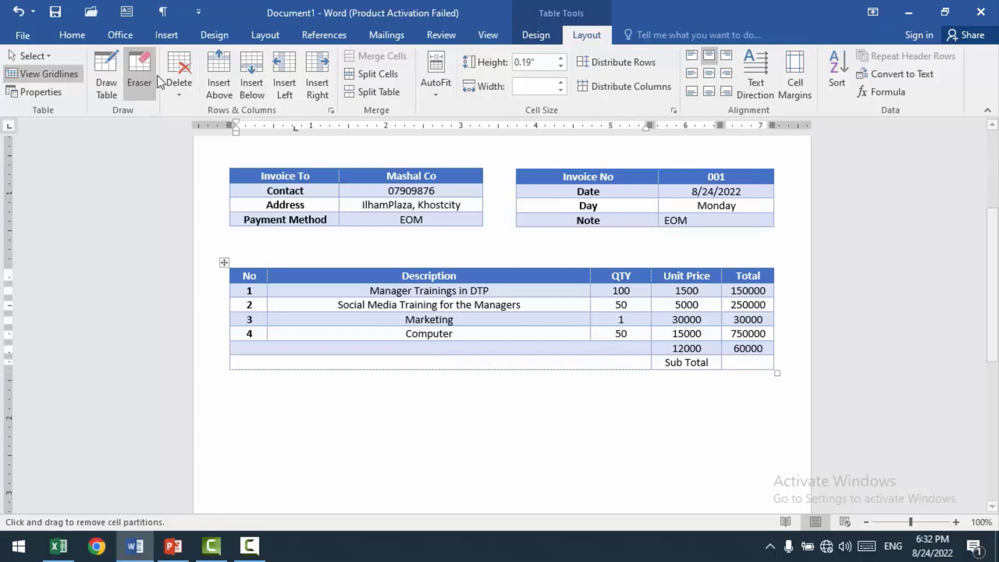
{"action": "left_click", "coordinate": [33, 73]}
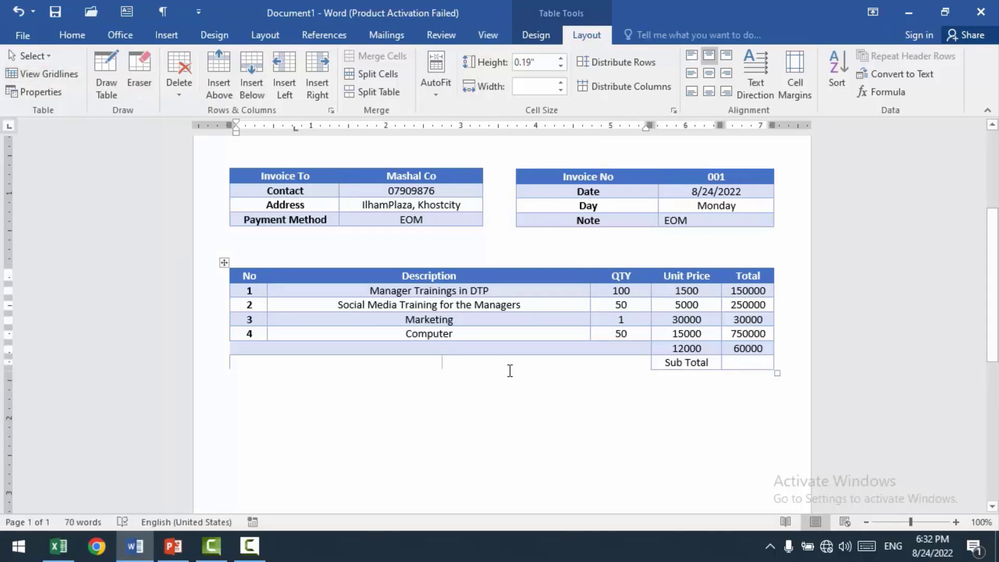
Step: Split the blank cell before 12000 into 2 columns and 1 row, and align the divider with the No column's edge
{"action": "left_click", "coordinate": [252, 350]}
{"action": "type", "text": "5"}
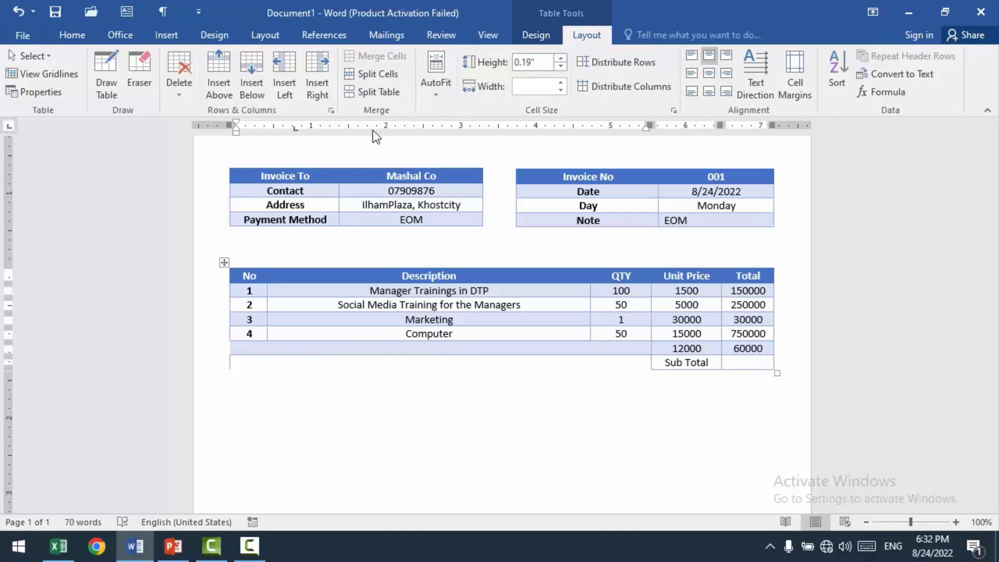
{"action": "left_click", "coordinate": [371, 77]}
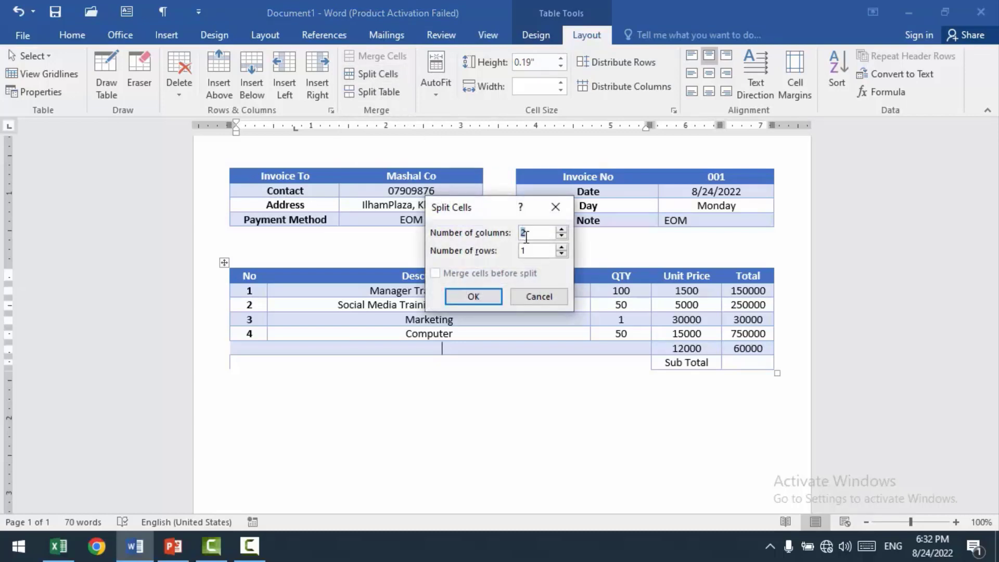
{"action": "left_click", "coordinate": [483, 302]}
{"action": "left_click", "coordinate": [443, 350]}
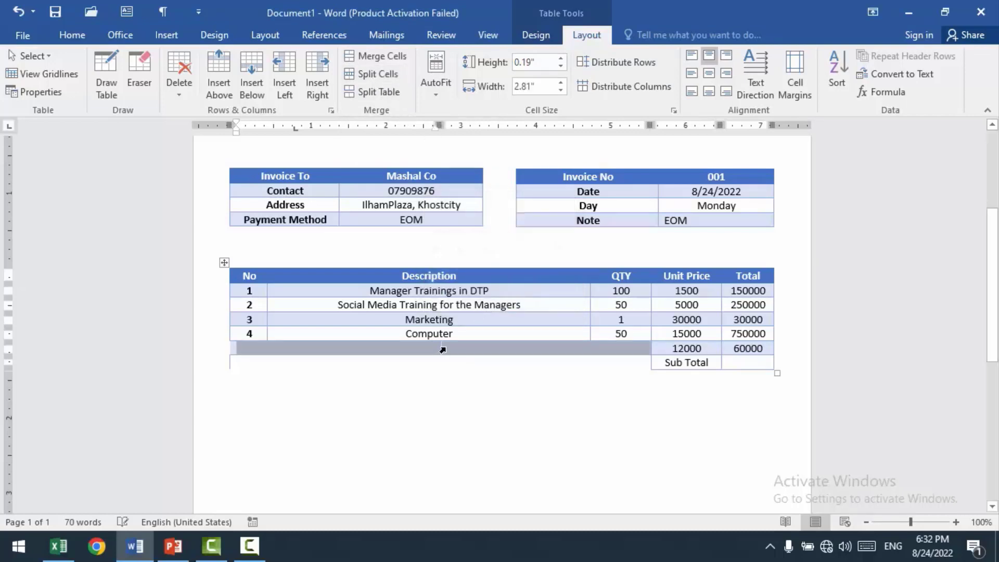
{"action": "left_click_drag", "start_coordinate": [440, 350], "coordinate": [270, 349]}
Step: Enter 5 as the last item's number and "Designing" as its description, correcting the spelling
{"action": "left_click", "coordinate": [249, 351]}
{"action": "type", "text": "5"}
{"action": "key", "text": "Tab"}
{"action": "type", "text": "Desing"}
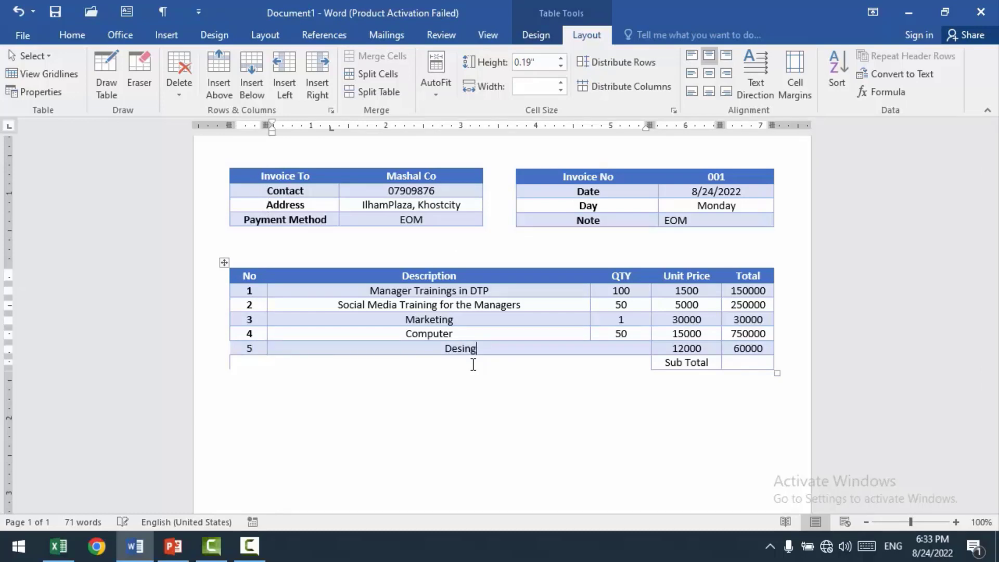
{"action": "key", "text": "BackSpace"}
{"action": "key", "text": "BackSpace"}
{"action": "type", "text": "nging"}
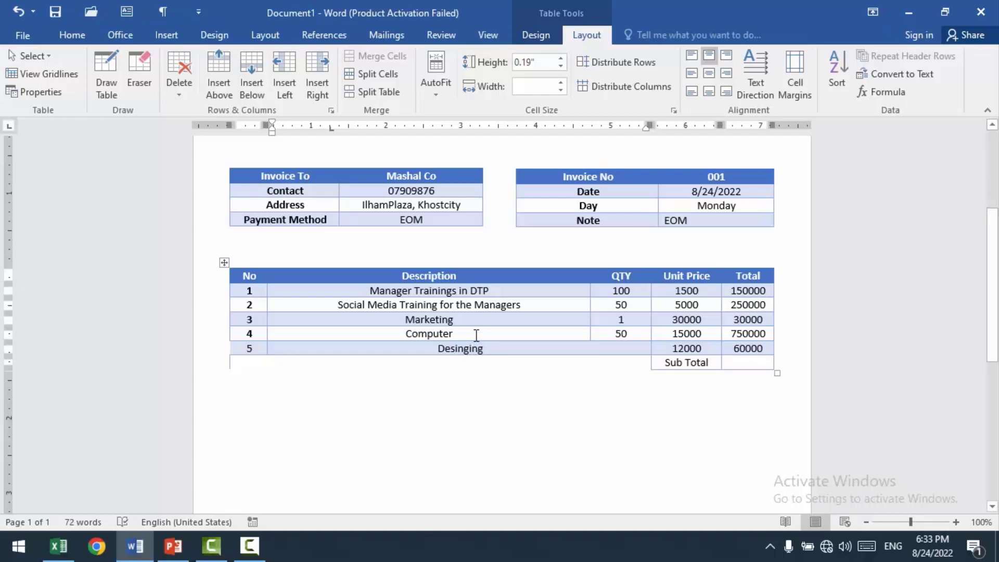
{"action": "left_click", "coordinate": [476, 306]}
{"action": "right_click", "coordinate": [504, 352]}
{"action": "left_click", "coordinate": [514, 364]}
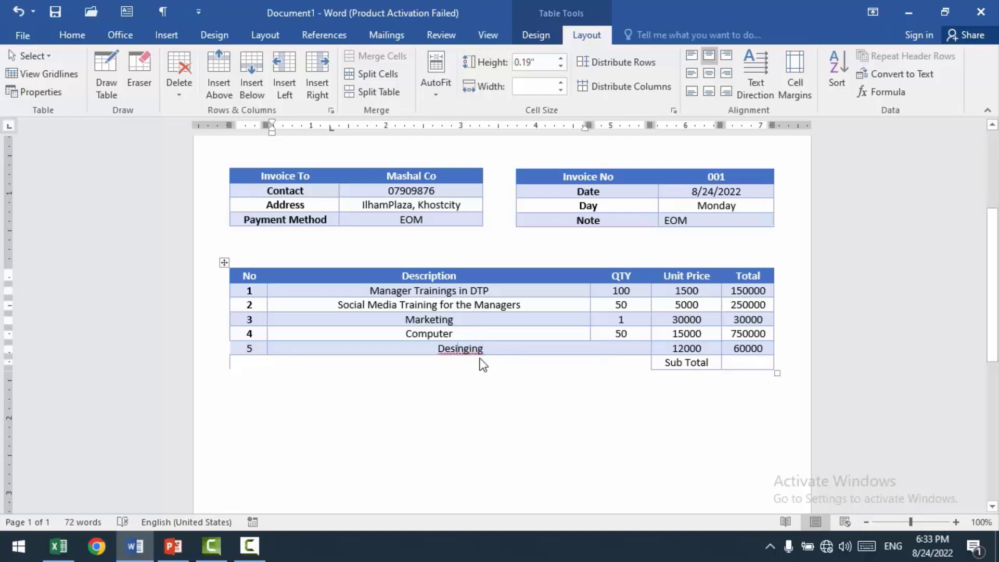
{"action": "left_click", "coordinate": [755, 363]}
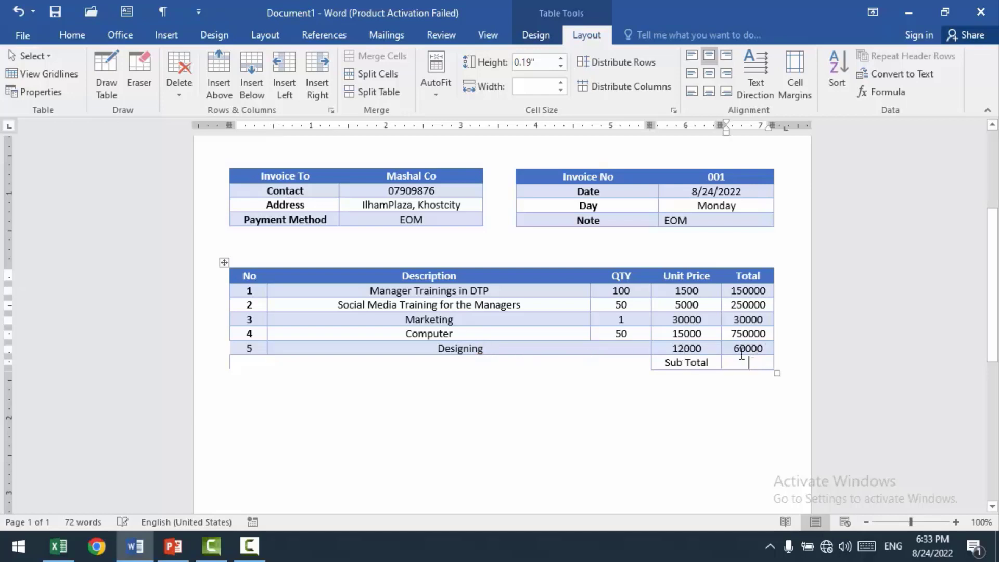
{"action": "left_click", "coordinate": [614, 349]}
Step: Cut "Designing" from item row 5 and split its description cell into 2 columns, aligning the divider with the QTY column's edge
{"action": "left_click_drag", "start_coordinate": [475, 346], "coordinate": [415, 343]}
{"action": "key", "text": "ctrl+c"}
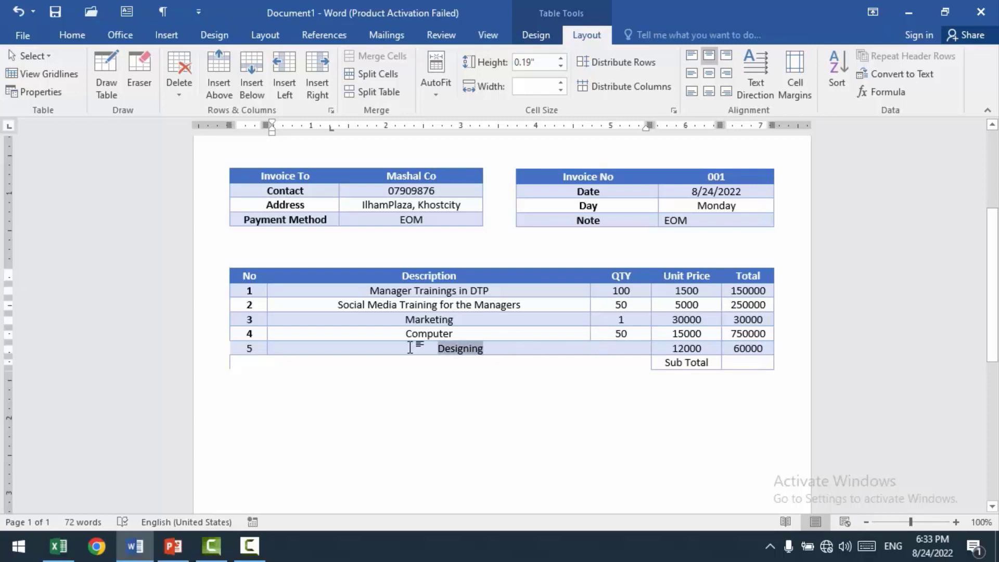
{"action": "key", "text": "Delete"}
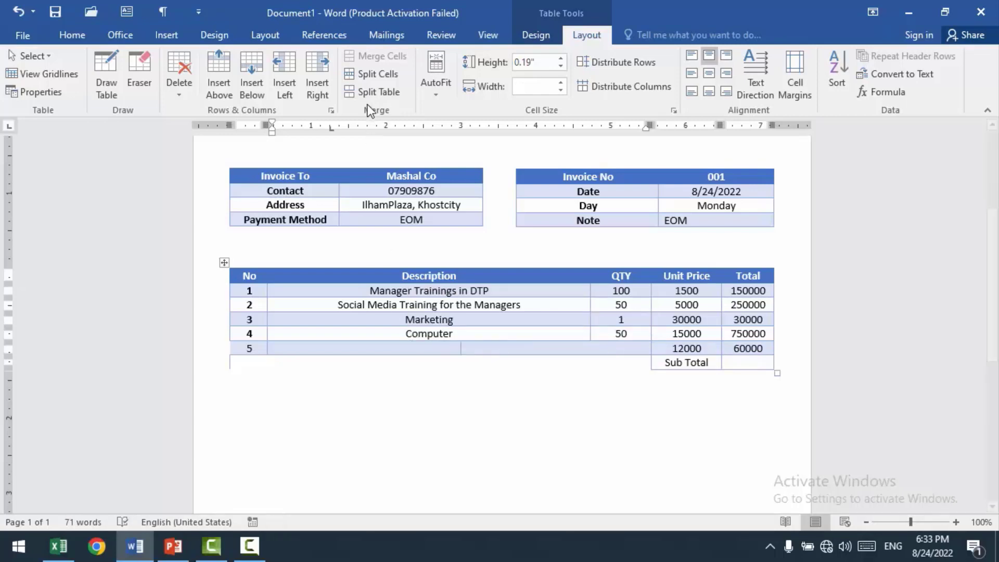
{"action": "left_click", "coordinate": [367, 93]}
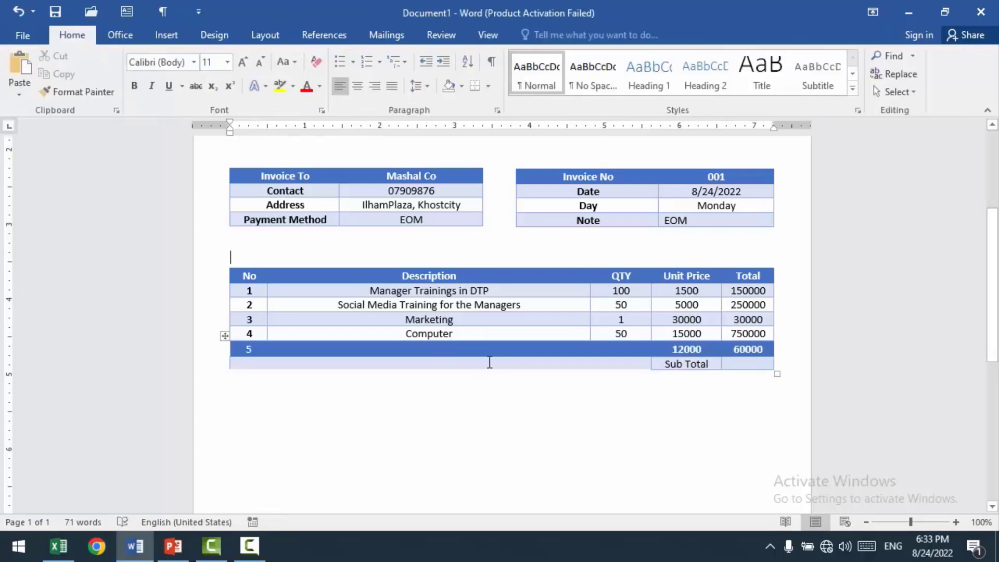
{"action": "key", "text": "ctrl+z"}
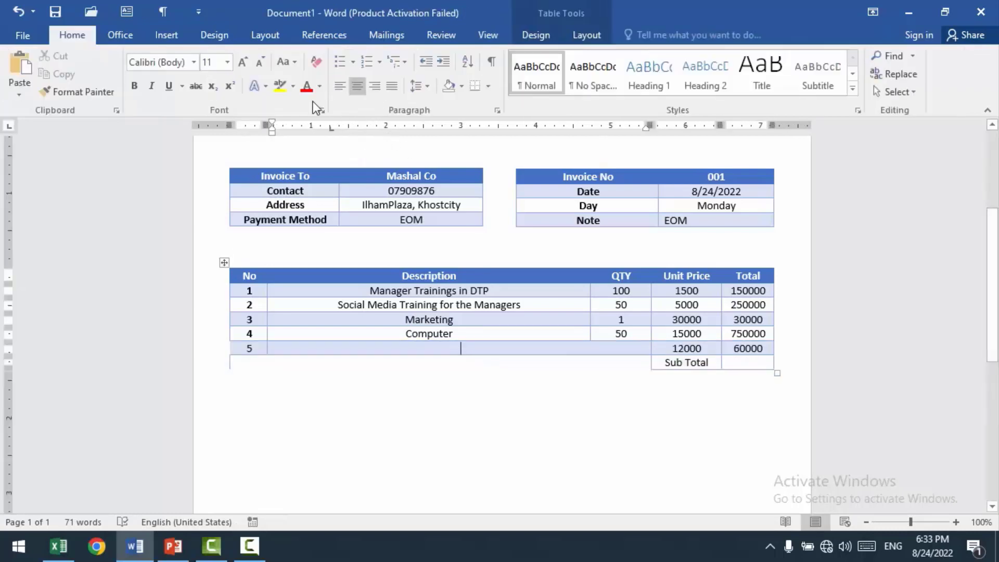
{"action": "left_click", "coordinate": [579, 38]}
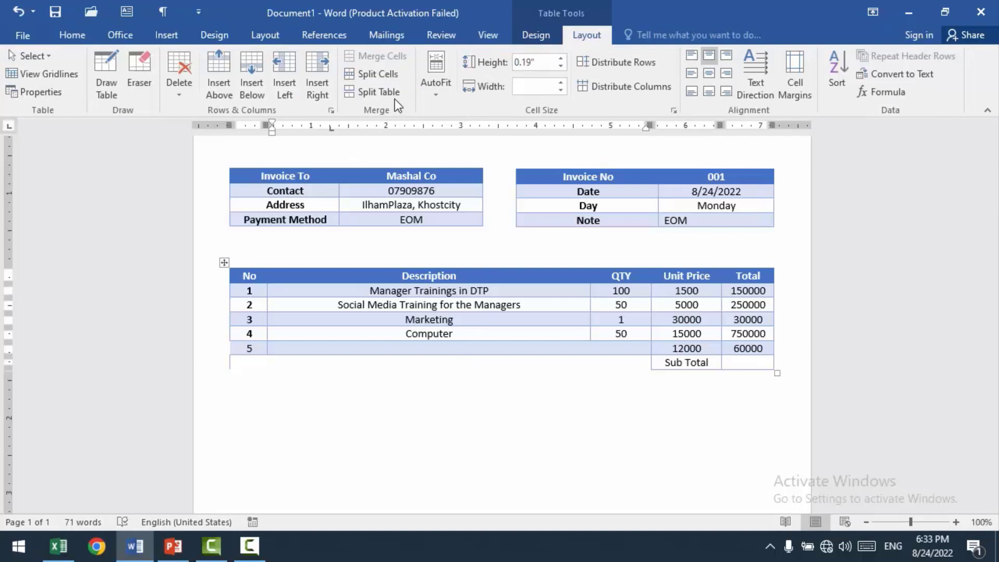
{"action": "left_click", "coordinate": [382, 76]}
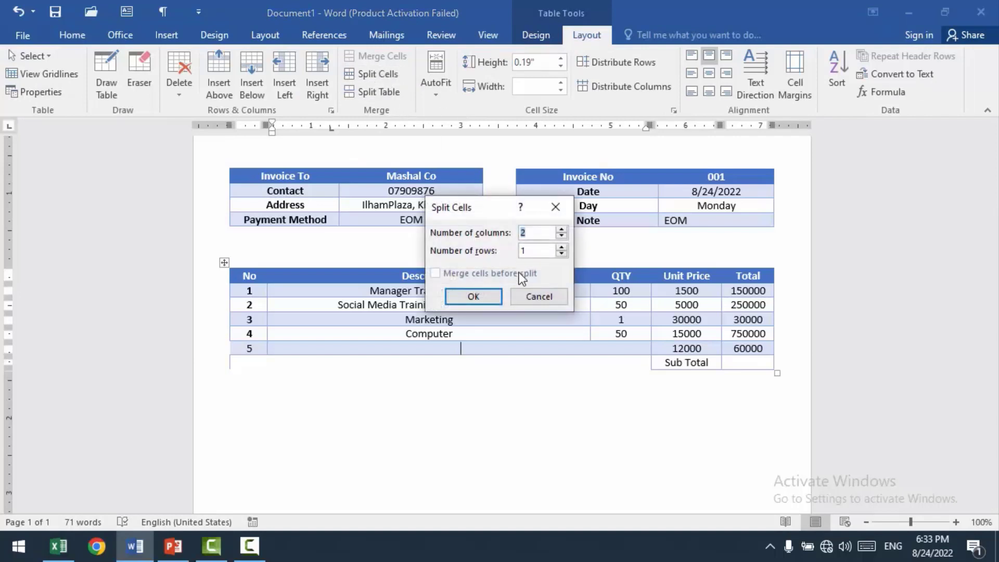
{"action": "left_click", "coordinate": [491, 297]}
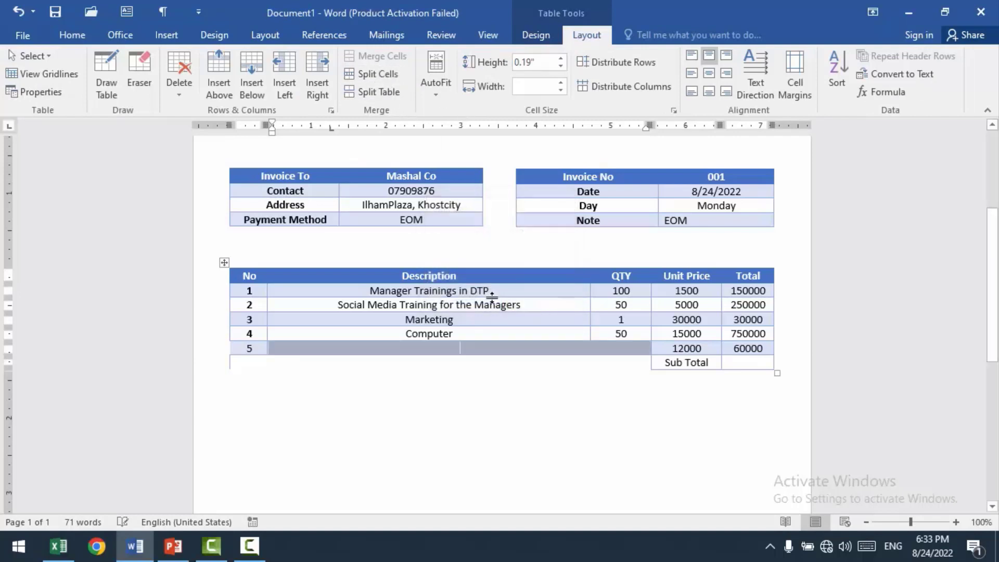
{"action": "left_click_drag", "start_coordinate": [461, 347], "coordinate": [590, 347]}
Step: Paste "Designing" into item row 5's Description cell and enter 1 as its quantity
{"action": "left_click", "coordinate": [446, 351]}
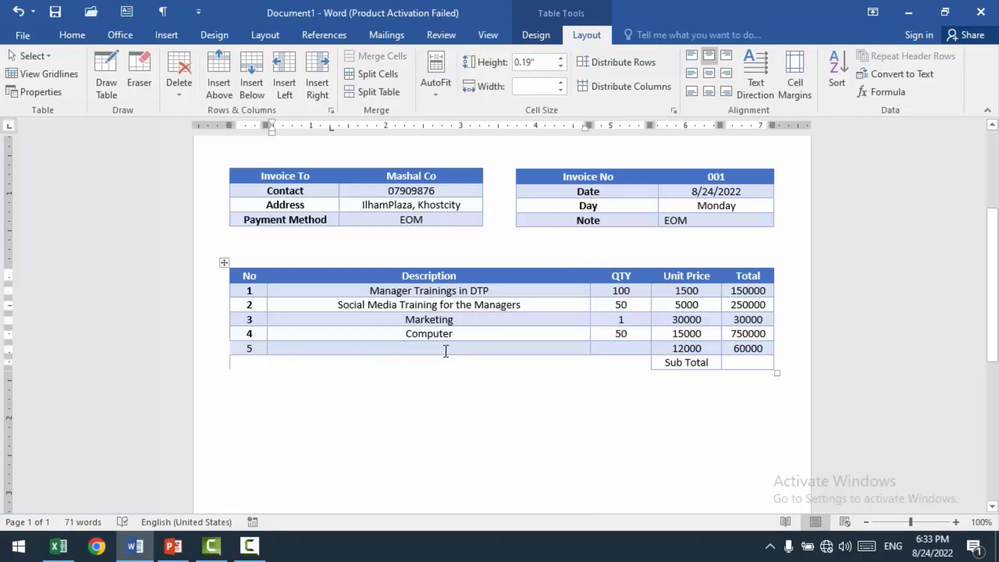
{"action": "key", "text": "ctrl+v"}
{"action": "left_click", "coordinate": [621, 349]}
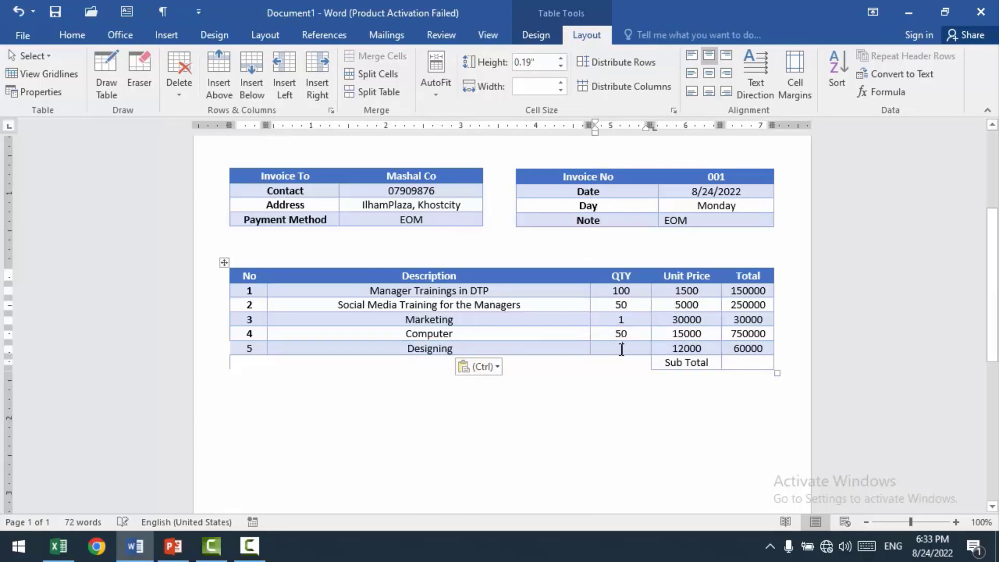
{"action": "type", "text": "1"}
Step: Calculate the subtotal in the Total cell beside "Sub Total" with the formula =SUM(ABOVE)
{"action": "left_click", "coordinate": [738, 367]}
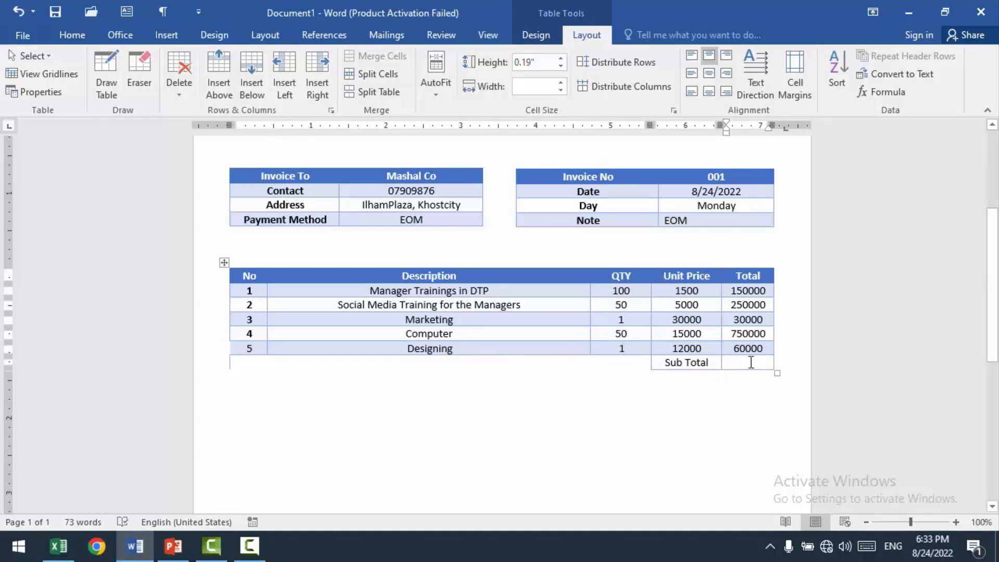
{"action": "left_click", "coordinate": [881, 91]}
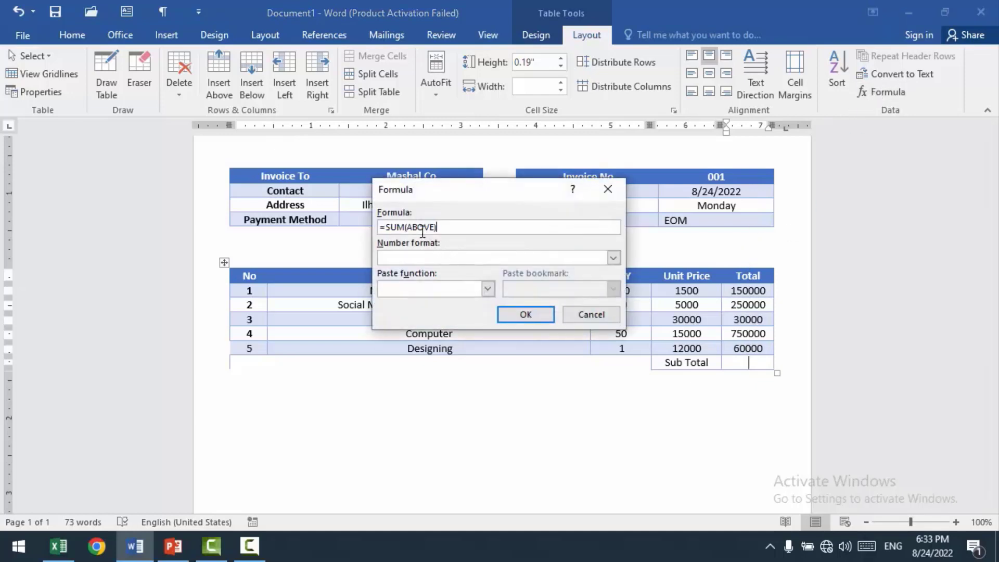
{"action": "left_click", "coordinate": [533, 318]}
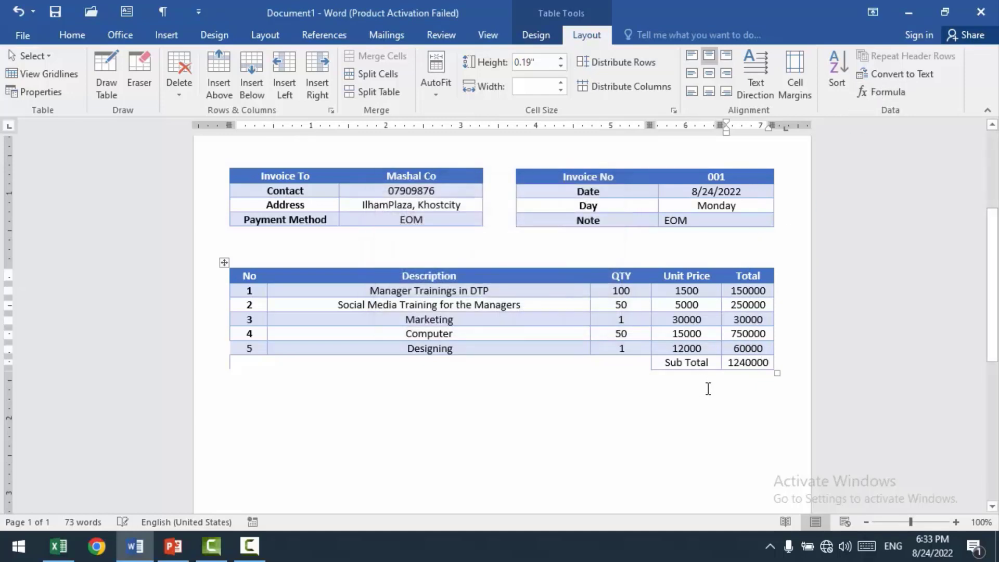
Step: Shade the "Sub Total" cell and its amount cell with the medium blue theme color
{"action": "left_click_drag", "start_coordinate": [771, 365], "coordinate": [677, 366]}
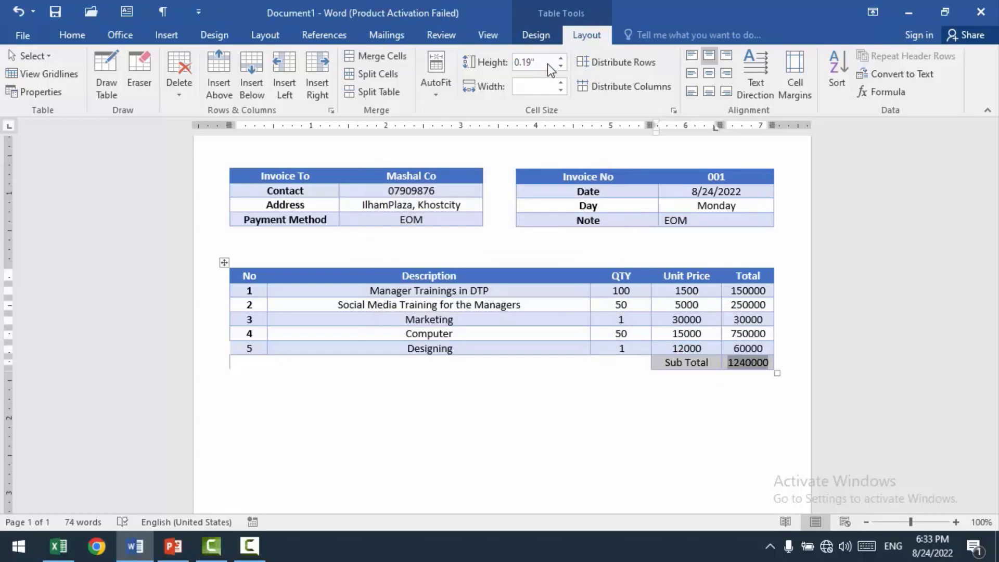
{"action": "left_click", "coordinate": [531, 30]}
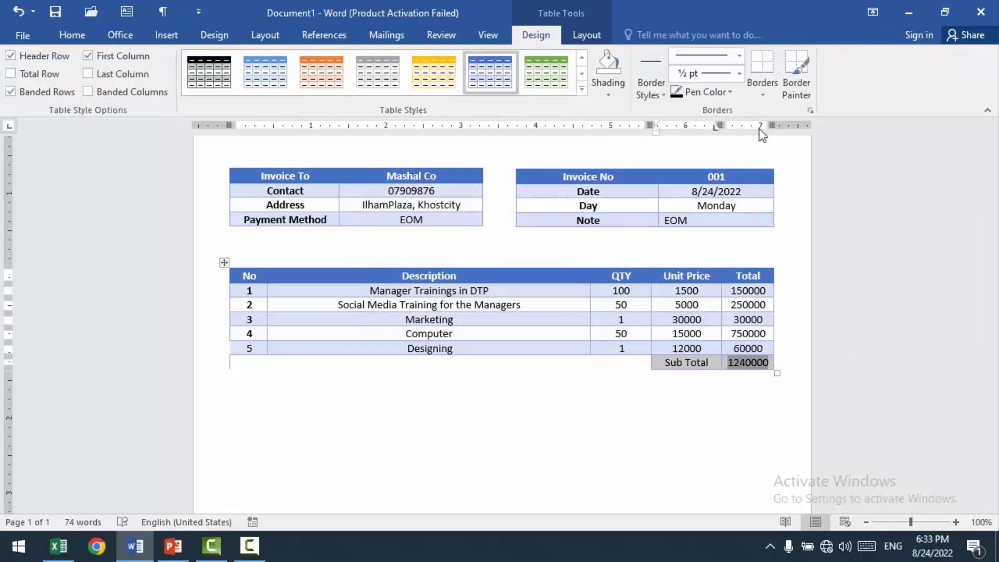
{"action": "left_click", "coordinate": [608, 94]}
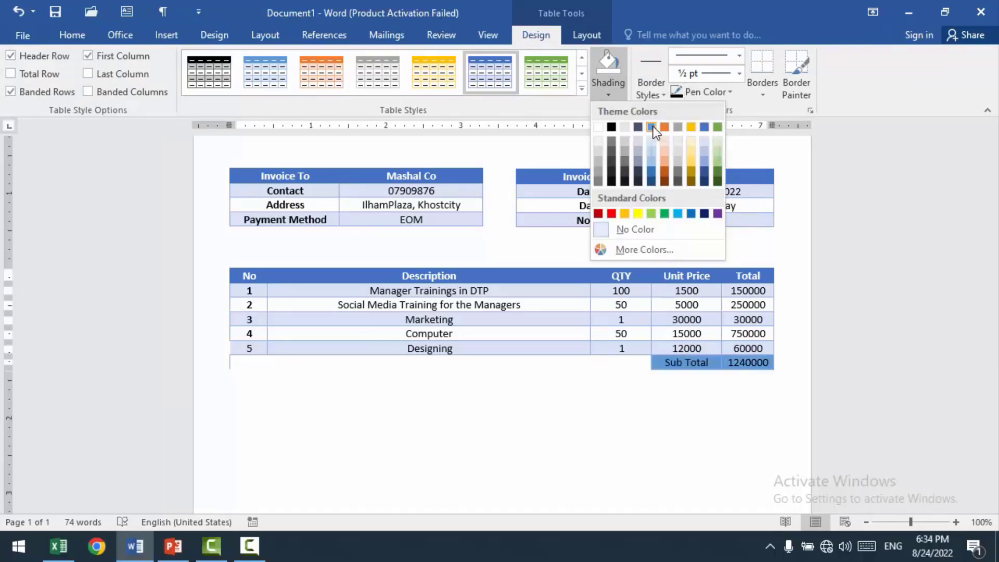
{"action": "left_click", "coordinate": [666, 311]}
{"action": "left_click", "coordinate": [542, 404]}
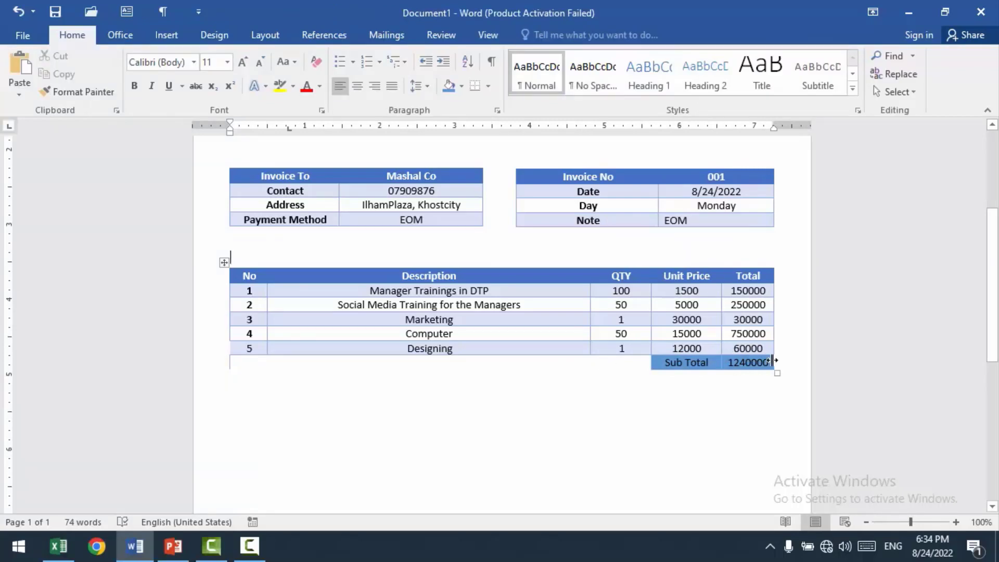
Step: Change the shading of the "Sub Total" and amount cells to a lighter tint of the blue theme color
{"action": "left_click_drag", "start_coordinate": [761, 361], "coordinate": [670, 364]}
{"action": "left_click", "coordinate": [757, 361]}
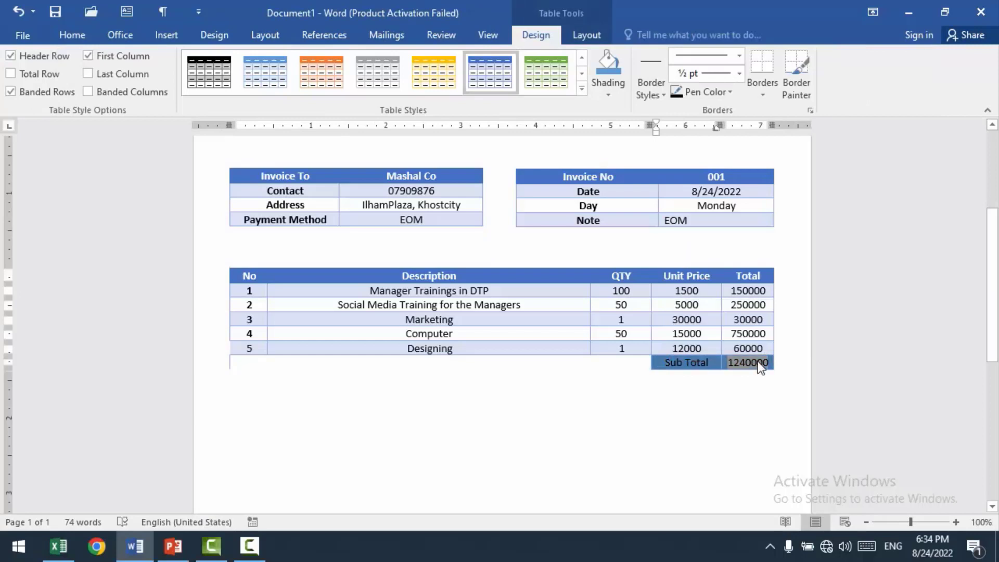
{"action": "left_click", "coordinate": [605, 92]}
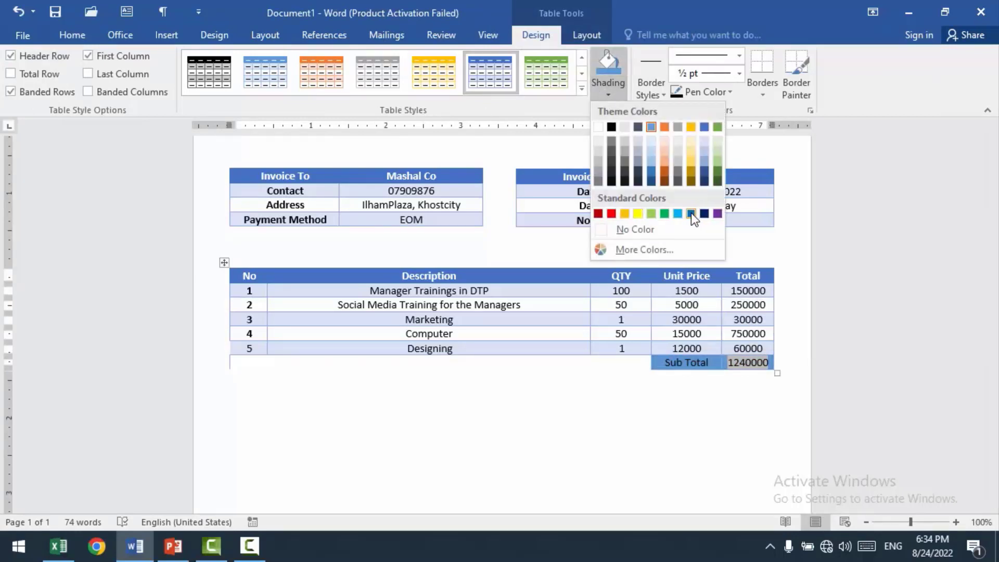
{"action": "left_click", "coordinate": [652, 158]}
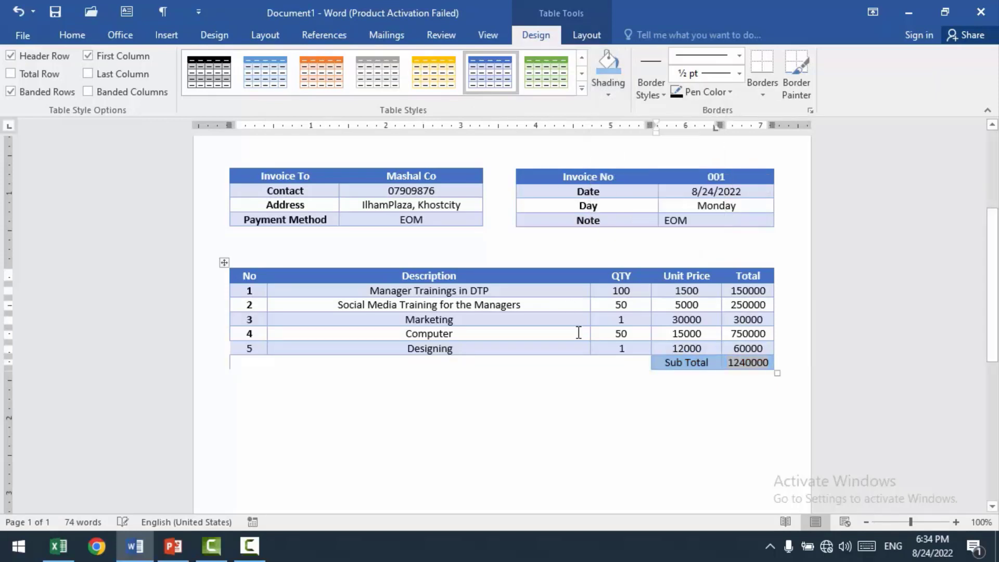
Step: Make the text of the "Sub Total" label and its amount white and bold
{"action": "left_click", "coordinate": [747, 363]}
{"action": "left_click_drag", "start_coordinate": [769, 363], "coordinate": [666, 364]}
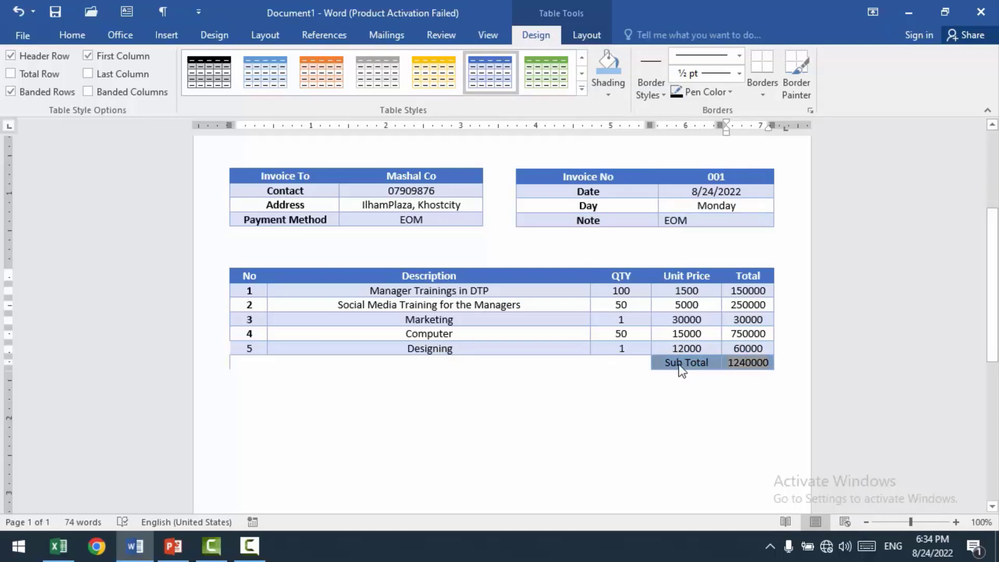
{"action": "left_click", "coordinate": [78, 35]}
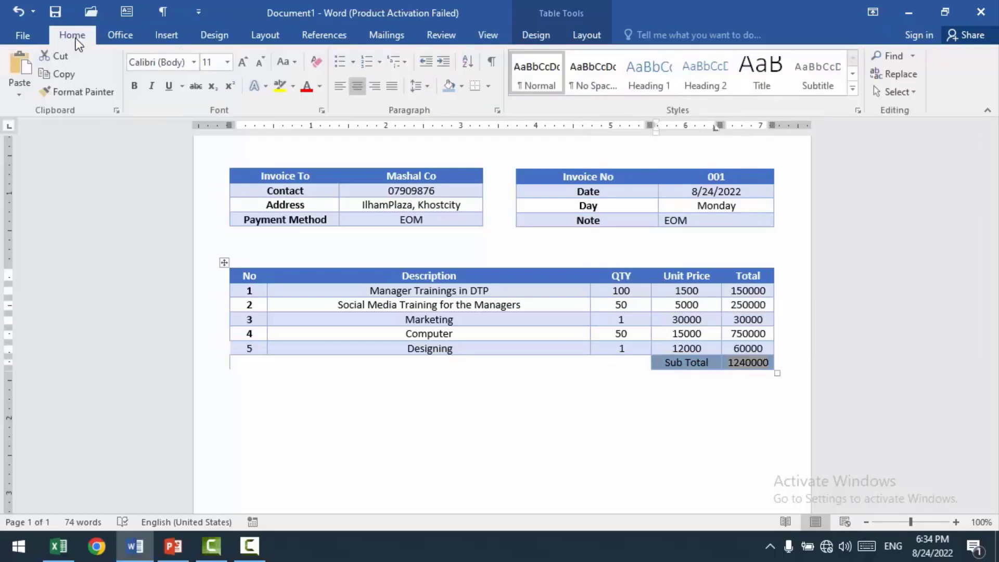
{"action": "left_click", "coordinate": [320, 86]}
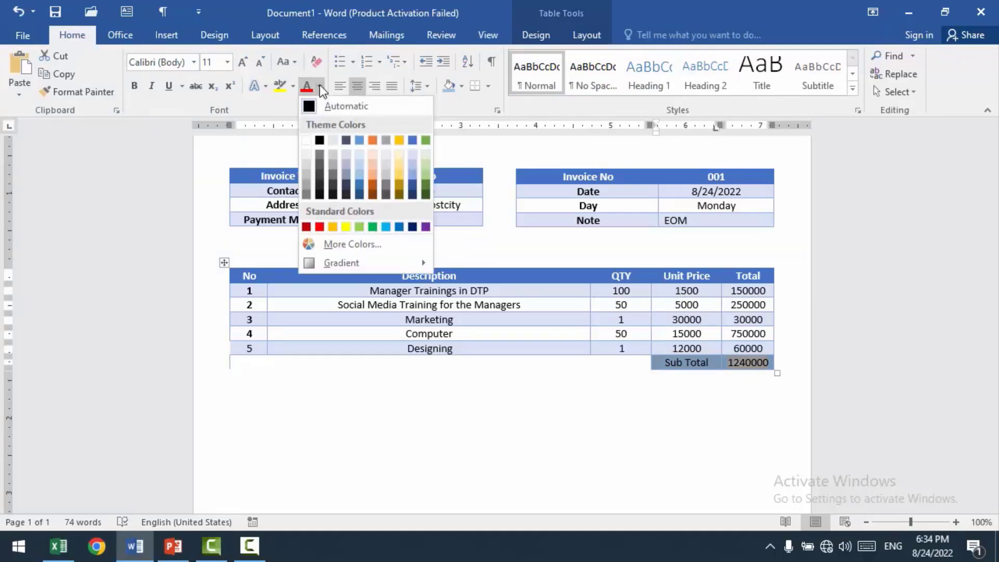
{"action": "left_click", "coordinate": [308, 142]}
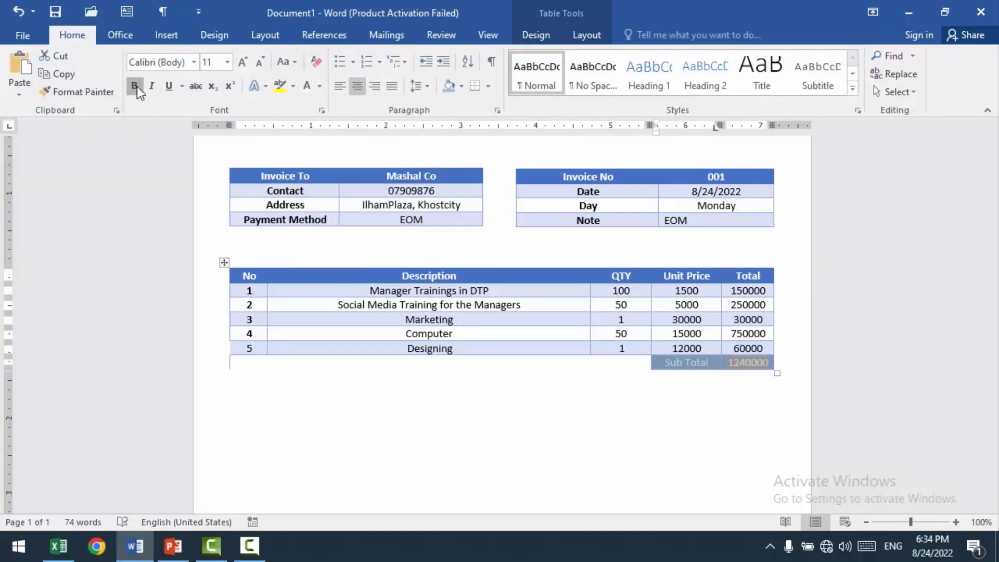
{"action": "left_click", "coordinate": [551, 400]}
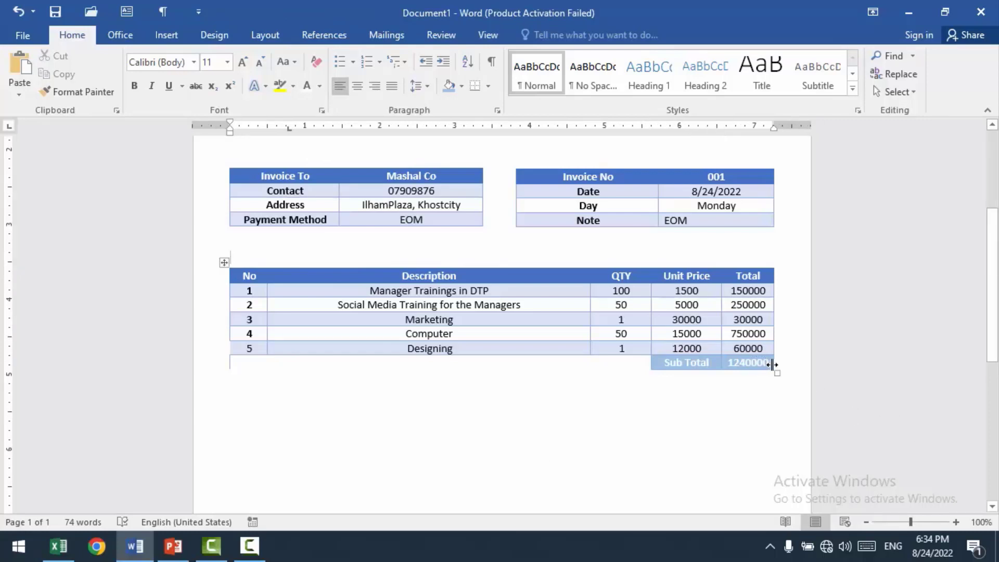
Step: Change the shading of the "Sub Total" and amount cells to a darker shade of the blue theme color
{"action": "left_click_drag", "start_coordinate": [765, 366], "coordinate": [683, 368]}
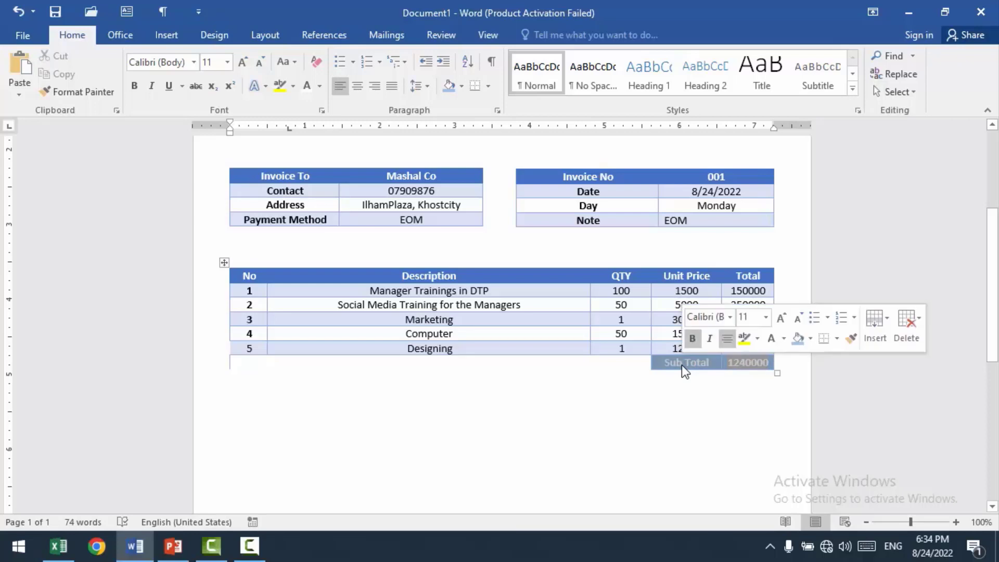
{"action": "left_click", "coordinate": [526, 35]}
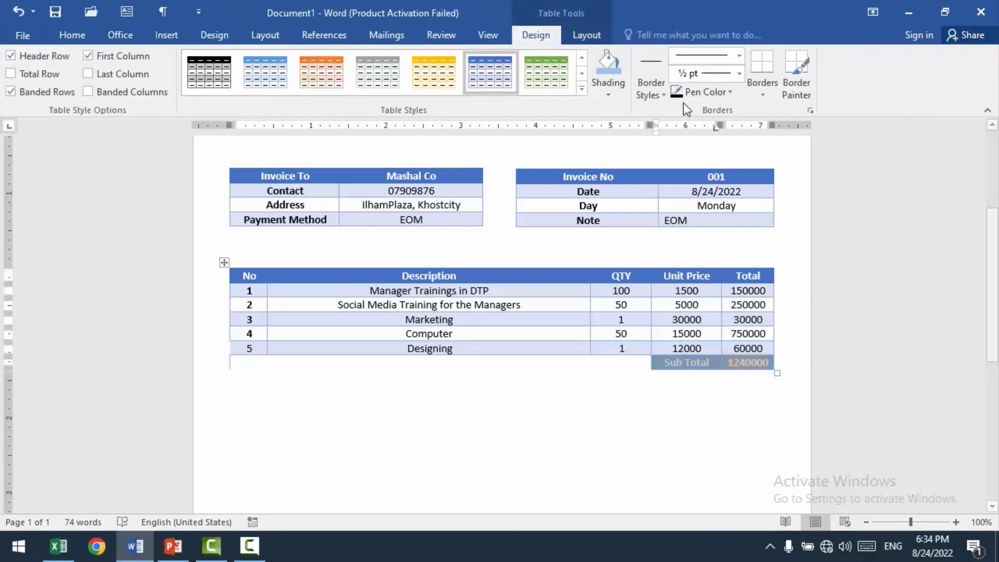
{"action": "left_click", "coordinate": [609, 95]}
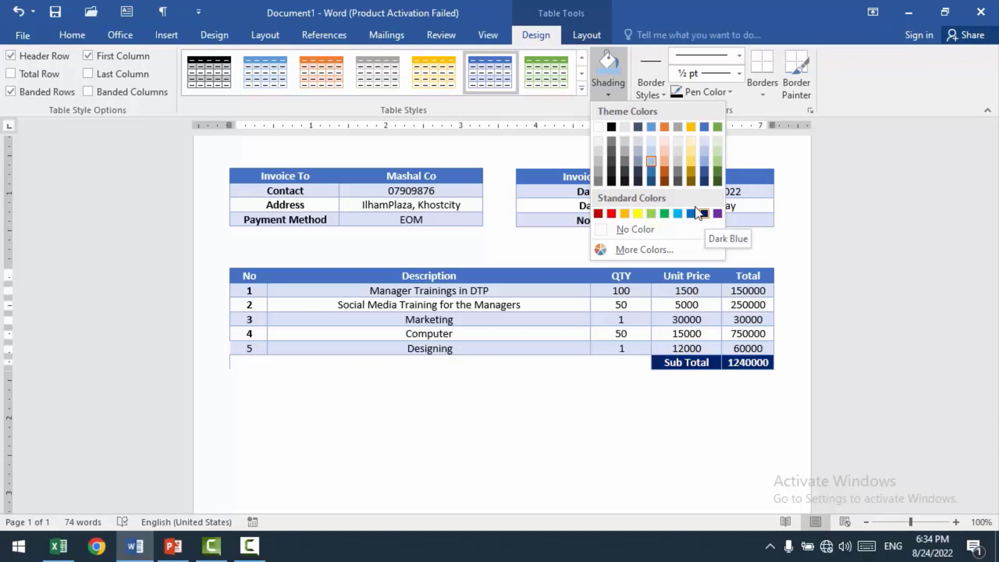
{"action": "left_click", "coordinate": [654, 170]}
{"action": "left_click", "coordinate": [604, 418]}
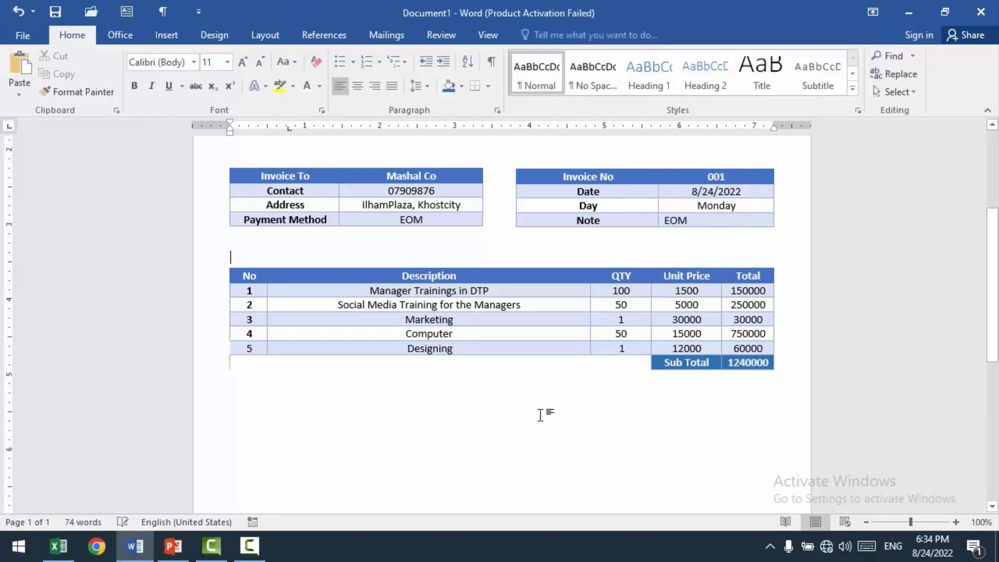
Step: Review the invoice layout from the logo header down to the itemised table's subtotal row
{"action": "scroll", "coordinate": [514, 380], "scroll_direction": "up", "scroll_amount": 6}
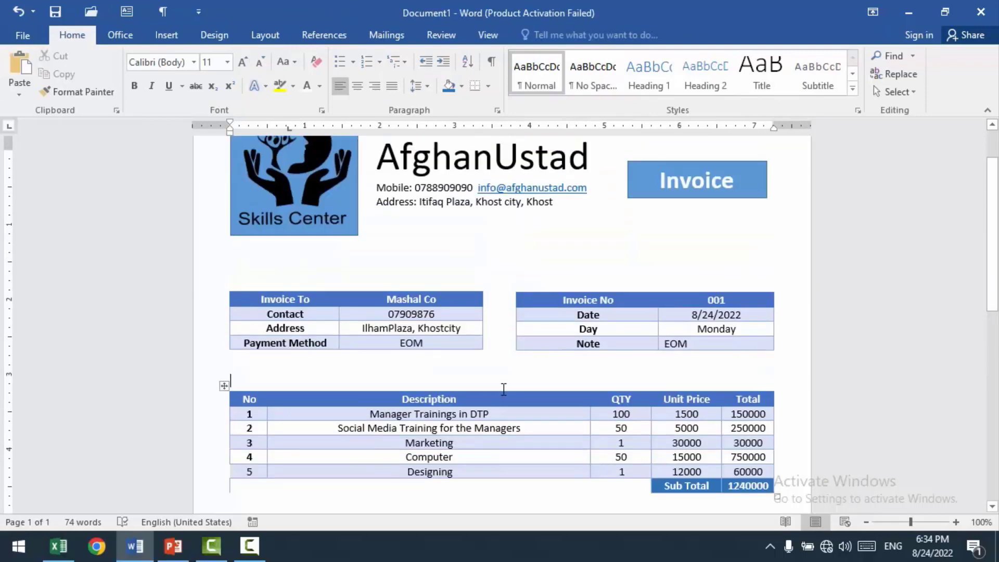
{"action": "scroll", "coordinate": [502, 395], "scroll_direction": "down", "scroll_amount": 4}
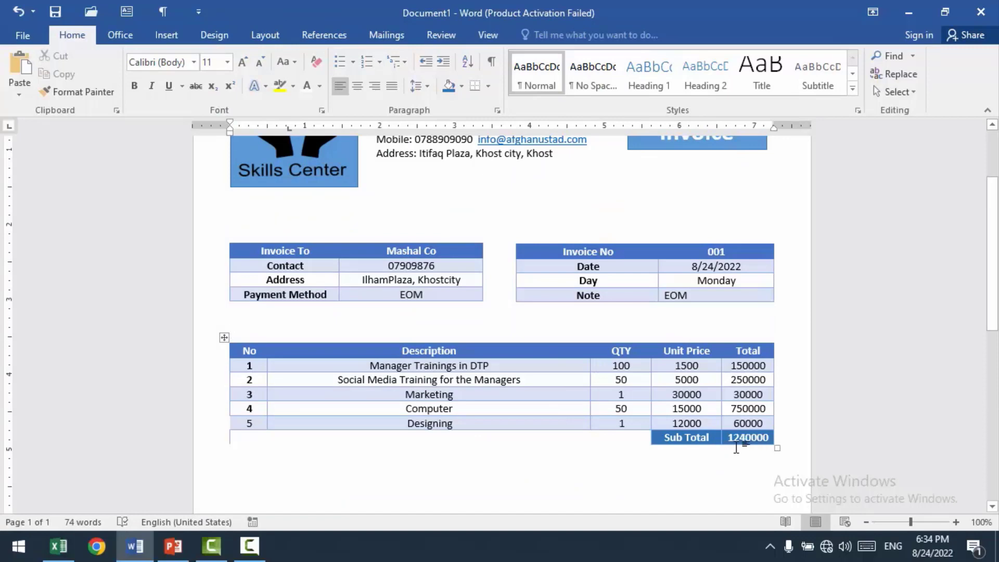
{"action": "scroll", "coordinate": [527, 439], "scroll_direction": "down", "scroll_amount": 4}
{"action": "scroll", "coordinate": [525, 438], "scroll_direction": "down", "scroll_amount": 8}
{"action": "scroll", "coordinate": [525, 438], "scroll_direction": "up", "scroll_amount": 16}
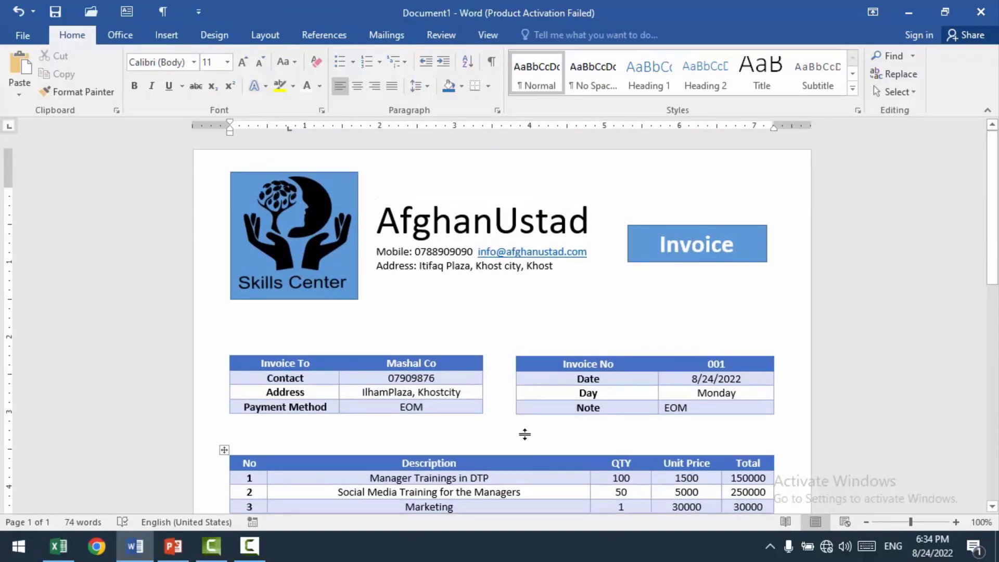
{"action": "scroll", "coordinate": [570, 315], "scroll_direction": "down", "scroll_amount": 8}
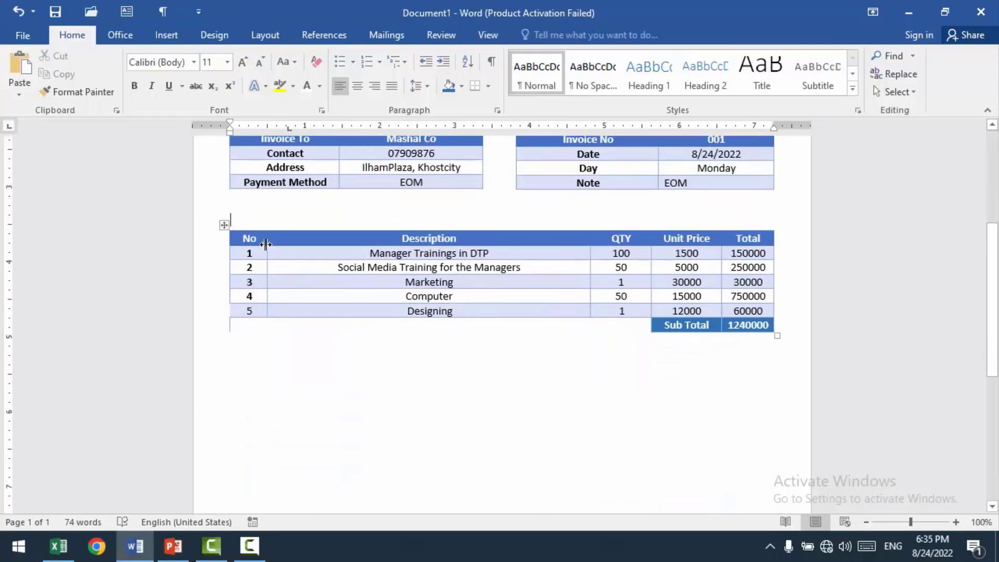
{"action": "left_click", "coordinate": [299, 235]}
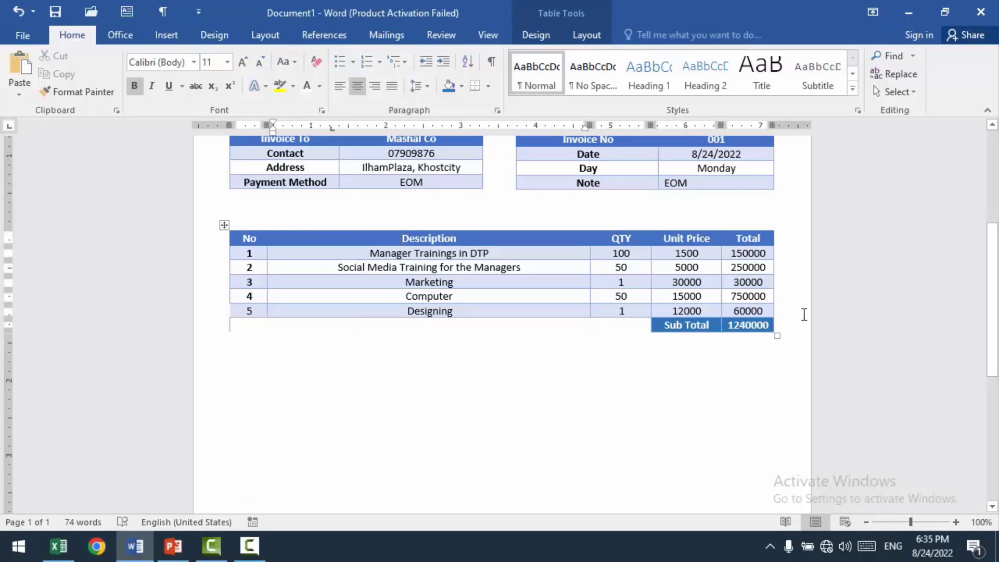
{"action": "key", "text": "Down"}
{"action": "key", "text": "Down"}
{"action": "key", "text": "Down"}
{"action": "key", "text": "Down"}
{"action": "key", "text": "Down"}
{"action": "key", "text": "Down"}
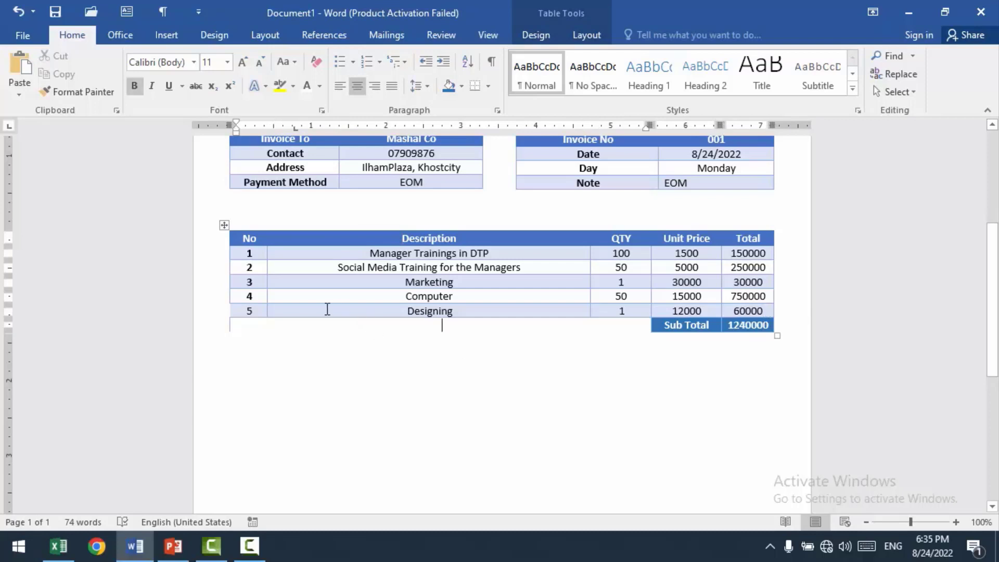
{"action": "left_click", "coordinate": [328, 310]}
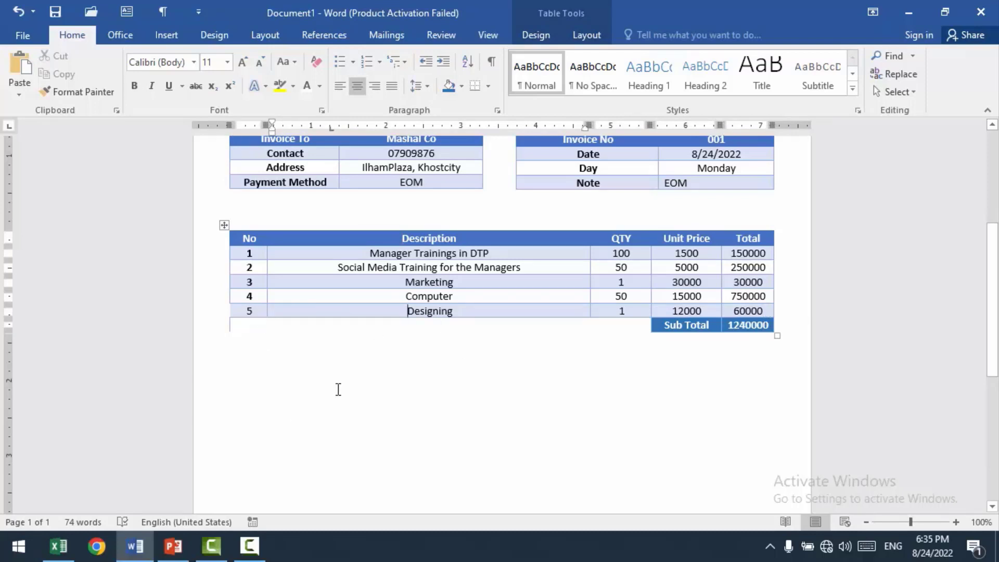
Step: Undo the last shading change of the "Sub Total" and amount cells and restore it
{"action": "key", "text": "ctrl+z"}
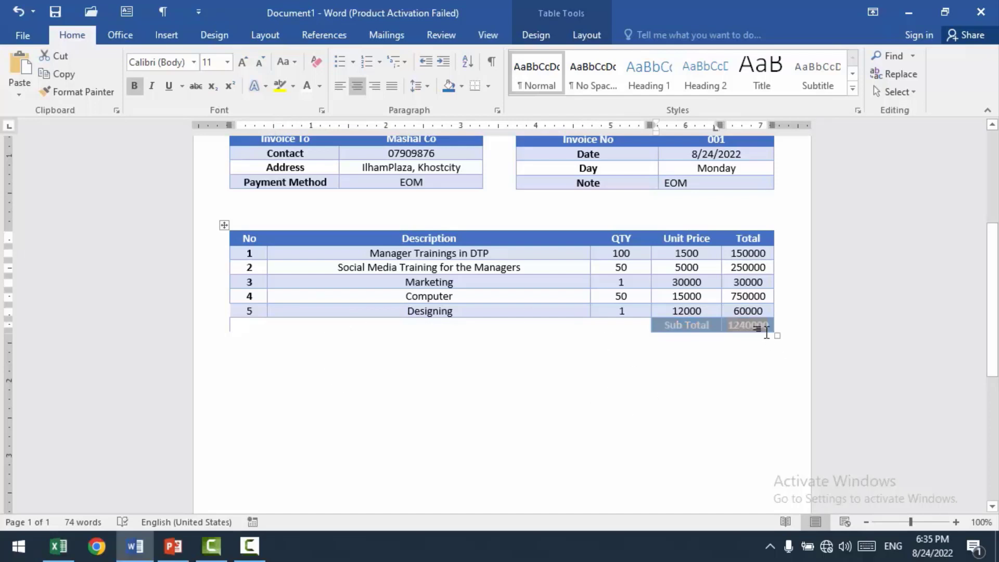
{"action": "left_click", "coordinate": [761, 310]}
{"action": "key", "text": "Down"}
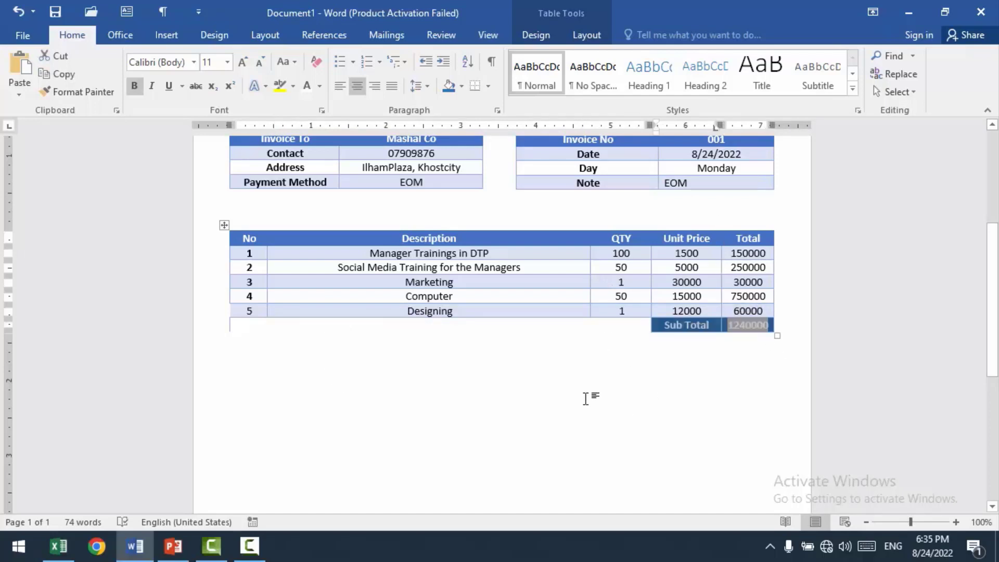
{"action": "left_click", "coordinate": [566, 392]}
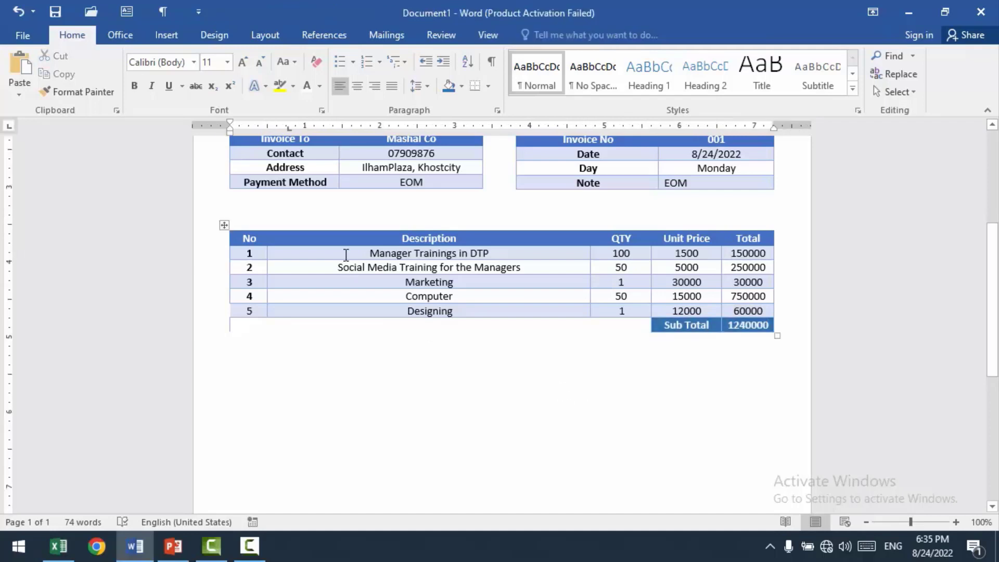
Step: Set the height of the itemised table's header row to 0.6"
{"action": "left_click", "coordinate": [343, 241]}
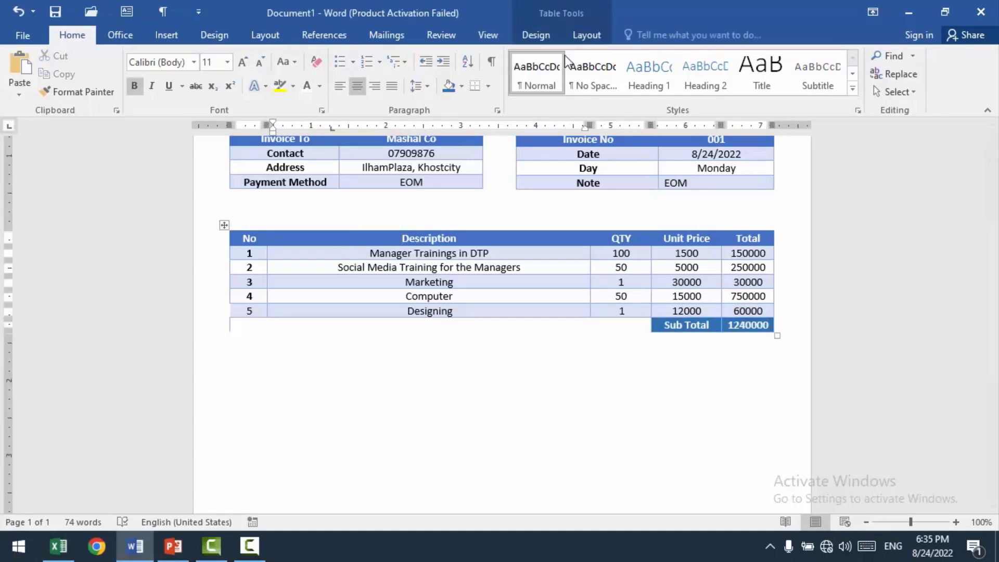
{"action": "left_click", "coordinate": [591, 43]}
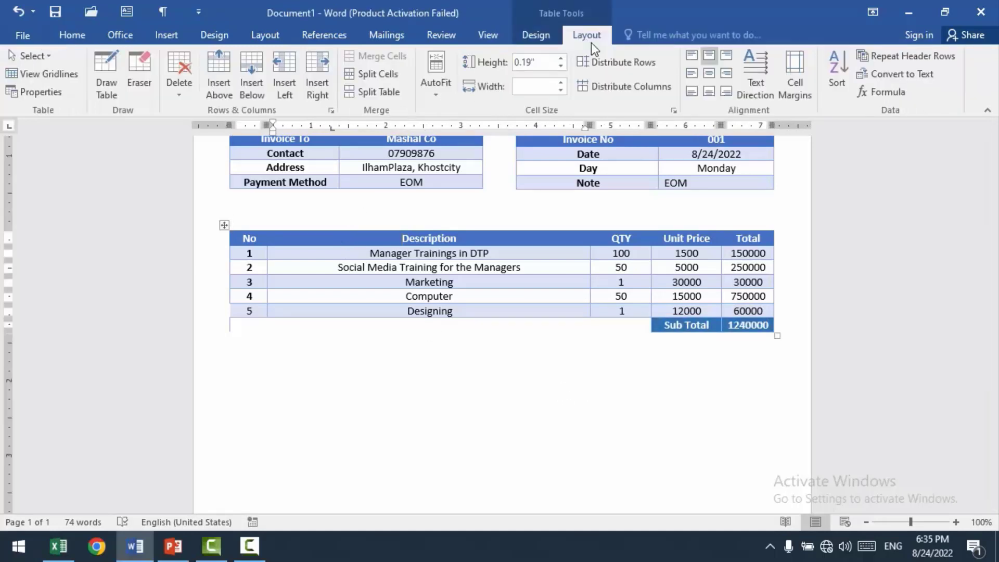
{"action": "left_click", "coordinate": [566, 56]}
{"action": "left_click", "coordinate": [567, 56]}
{"action": "left_click", "coordinate": [566, 56]}
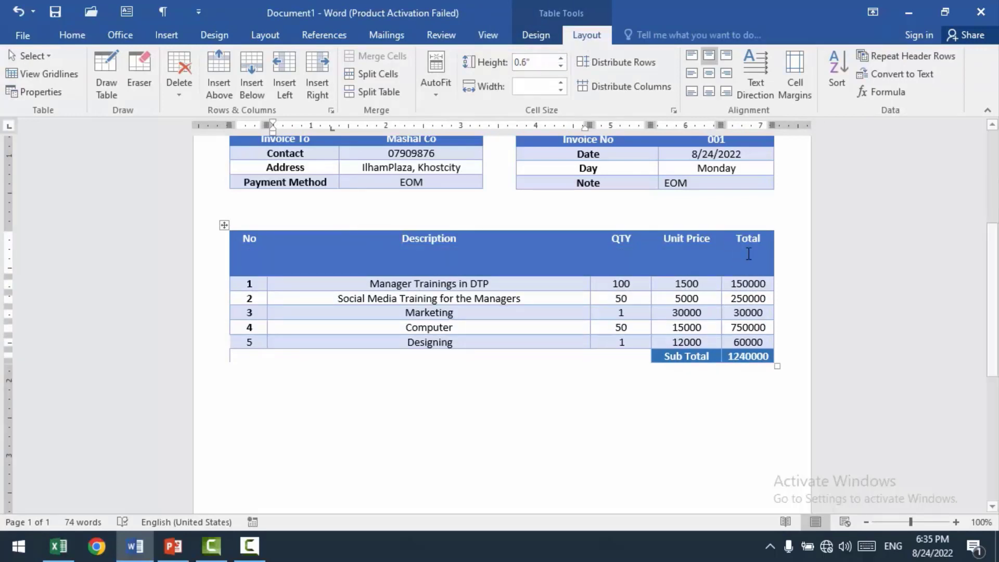
Step: Rotate the text direction of all header row cells through the vertical options and back to horizontal
{"action": "left_click_drag", "start_coordinate": [772, 262], "coordinate": [244, 247]}
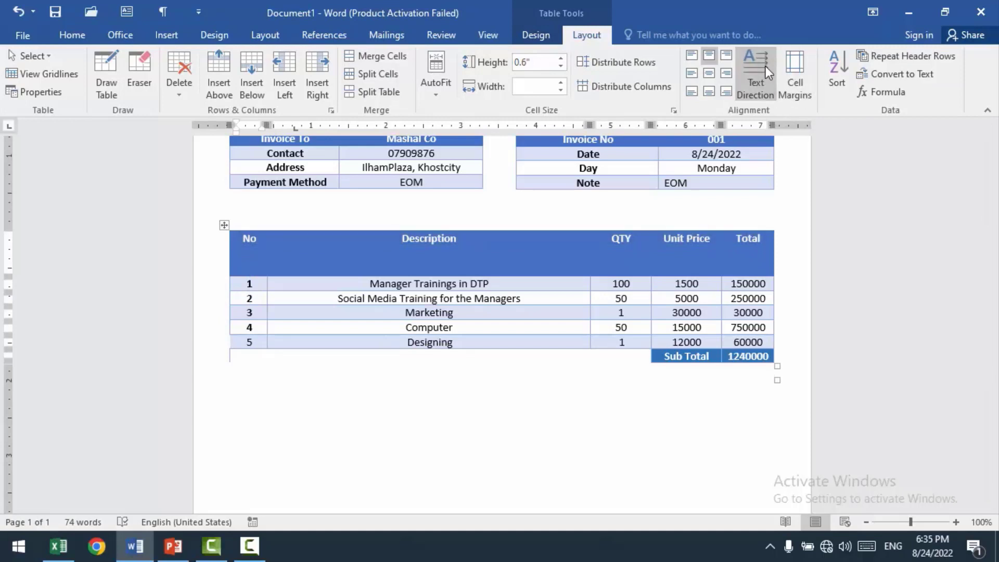
{"action": "left_click", "coordinate": [766, 67]}
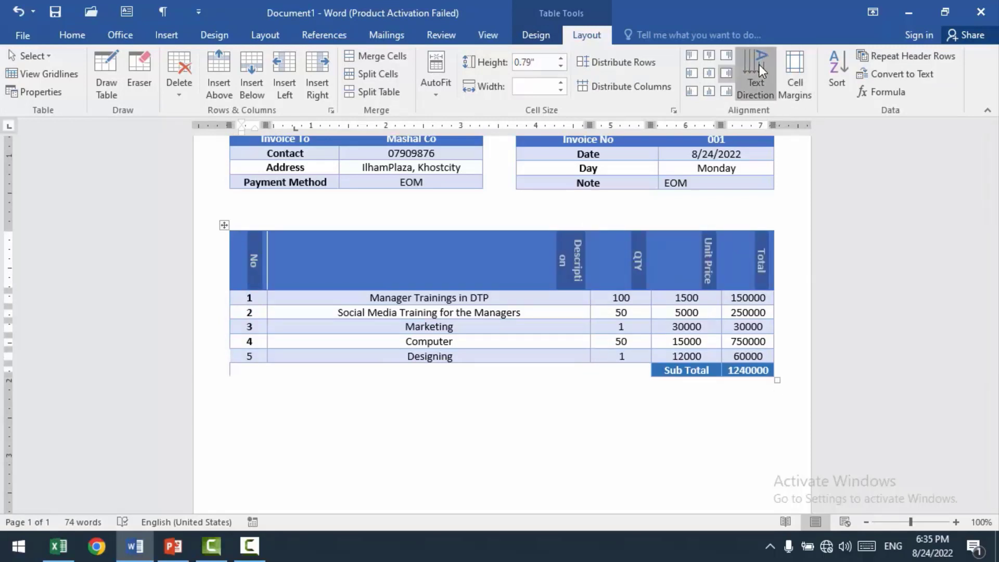
{"action": "left_click", "coordinate": [760, 65]}
{"action": "left_click", "coordinate": [760, 65]}
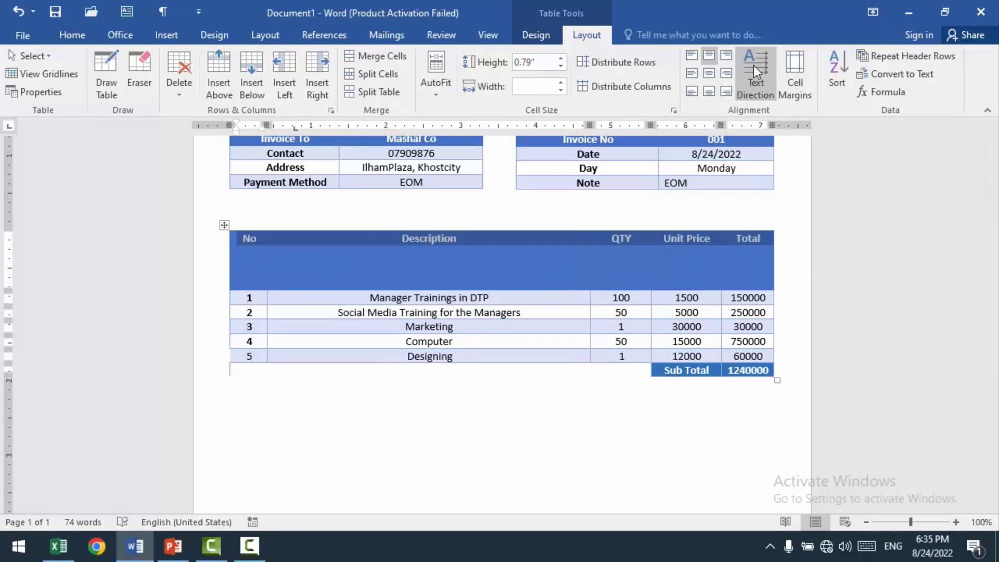
Step: Set the header row's height to 0.3" and distribute the itemised table's rows evenly
{"action": "left_click", "coordinate": [561, 67]}
{"action": "left_click", "coordinate": [561, 66]}
{"action": "left_click", "coordinate": [561, 67]}
{"action": "left_click", "coordinate": [561, 67]}
{"action": "left_click", "coordinate": [561, 67]}
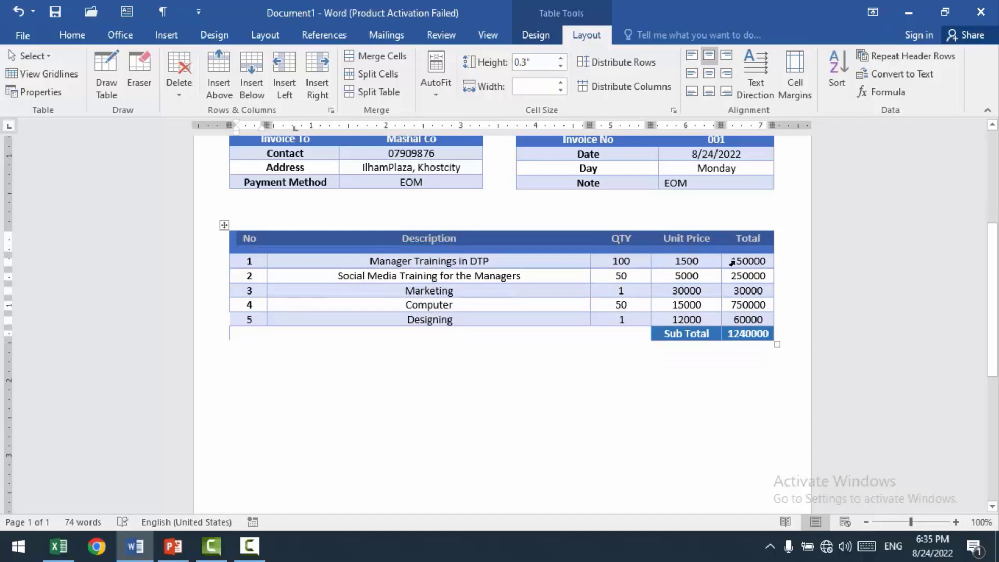
{"action": "left_click", "coordinate": [520, 244]}
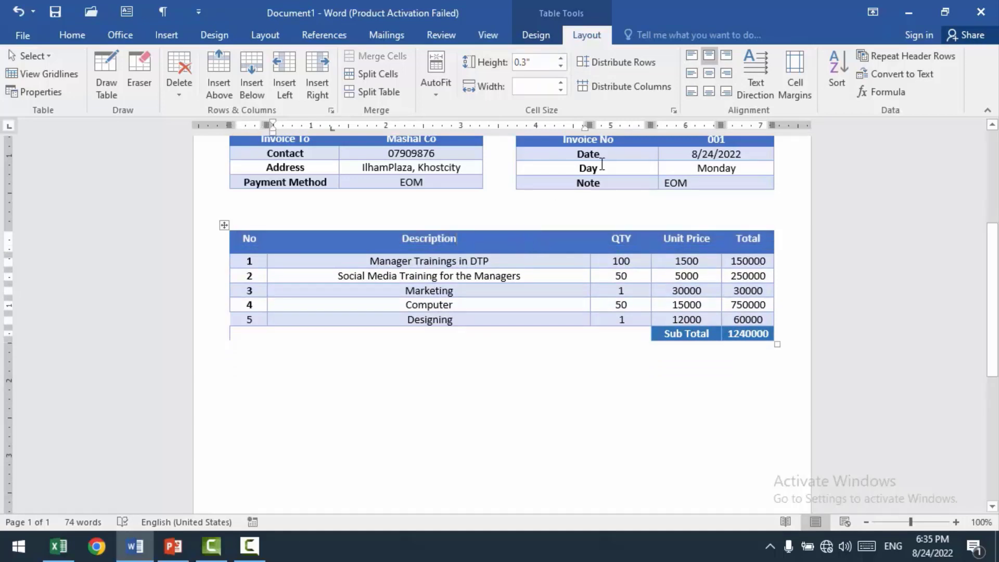
{"action": "left_click", "coordinate": [605, 70]}
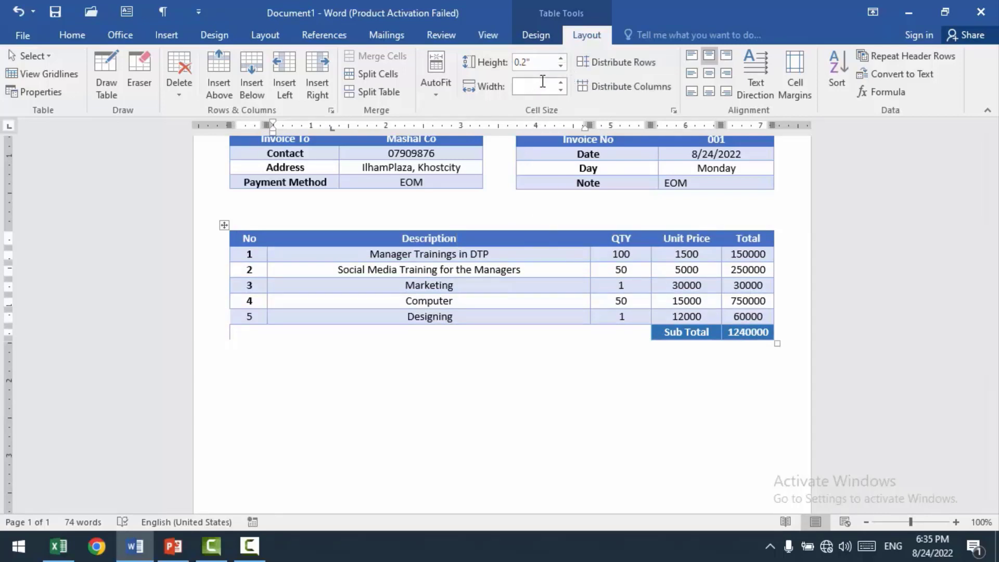
Step: Increase the header row's height, then distribute the rows evenly at 0.24" and equalise the column widths of the itemised table
{"action": "left_click", "coordinate": [561, 59]}
{"action": "left_click", "coordinate": [561, 59]}
{"action": "left_click", "coordinate": [561, 58]}
{"action": "left_click", "coordinate": [550, 277]}
{"action": "left_click", "coordinate": [607, 66]}
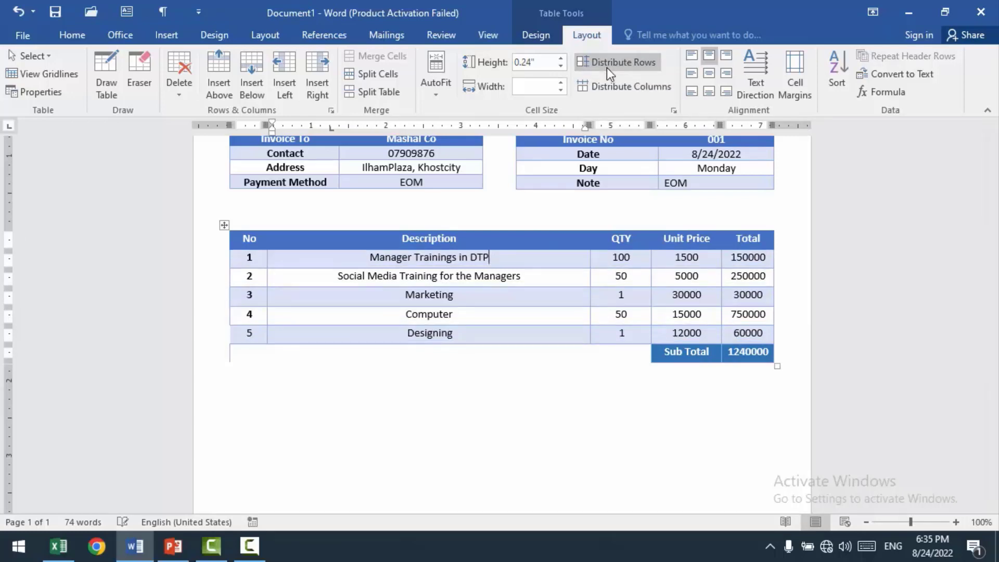
{"action": "left_click", "coordinate": [620, 88]}
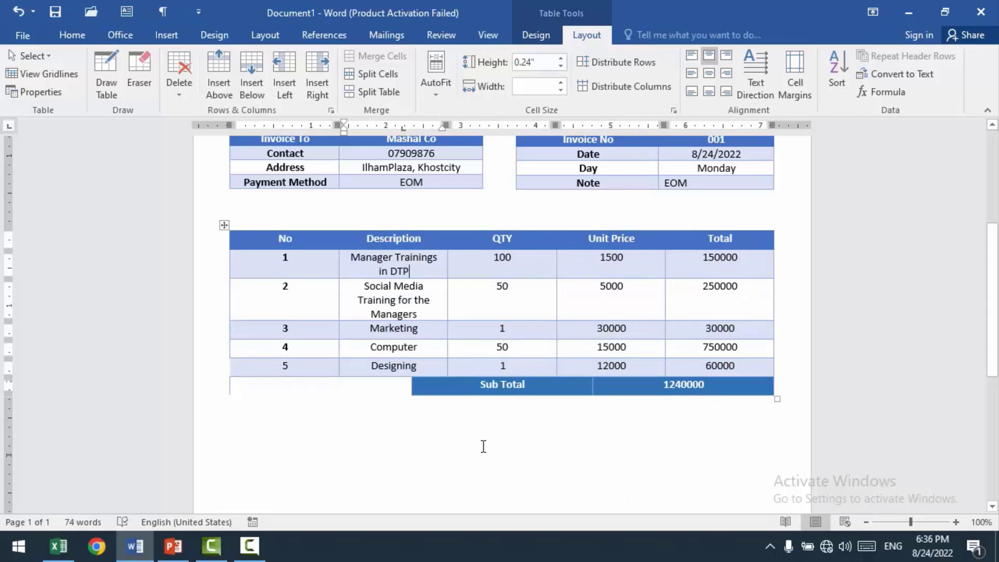
Step: Set the font size of all text in the itemised table, including the subtotal row, to 12
{"action": "left_click_drag", "start_coordinate": [760, 386], "coordinate": [259, 241]}
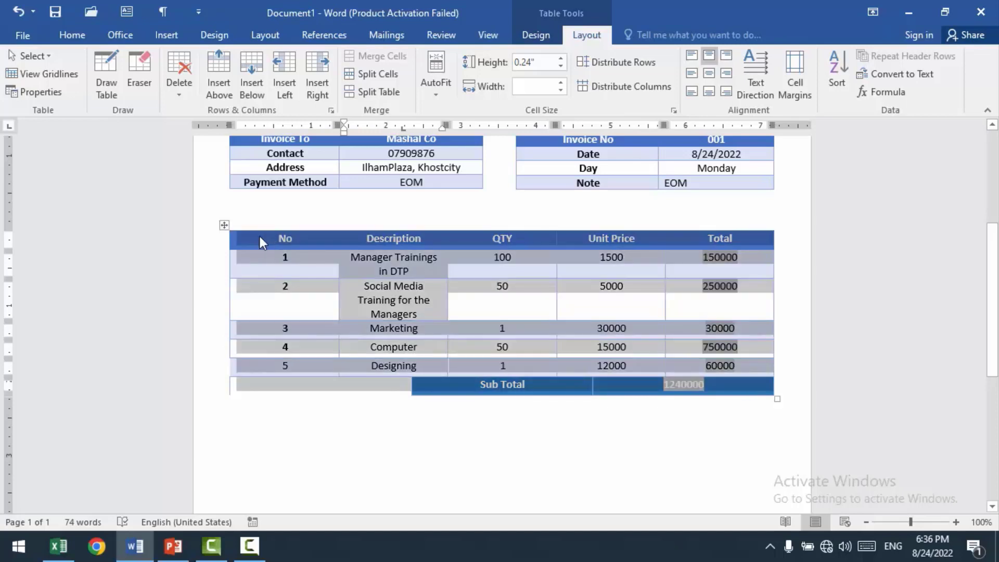
{"action": "left_click", "coordinate": [73, 36]}
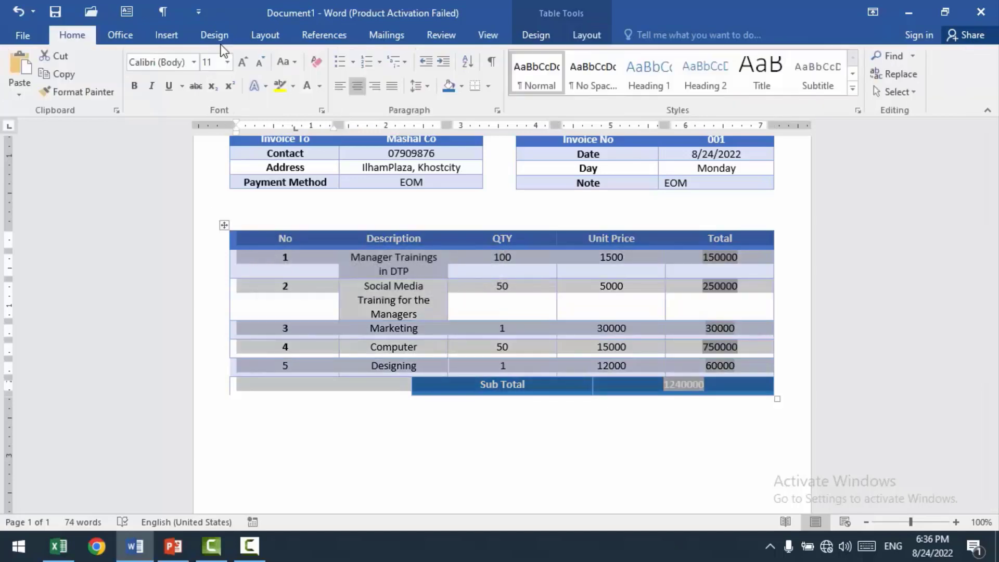
{"action": "left_click", "coordinate": [242, 63]}
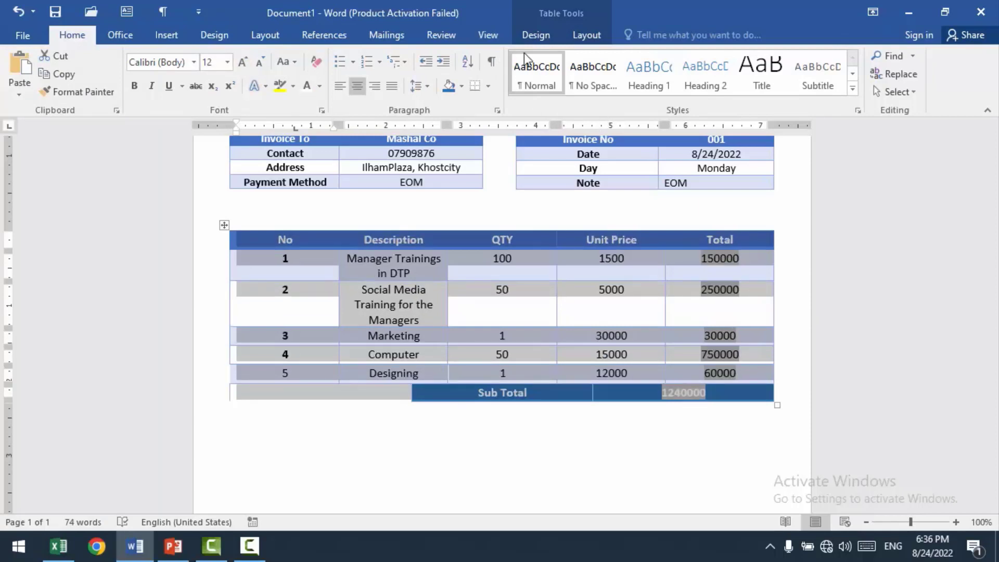
{"action": "left_click", "coordinate": [586, 32]}
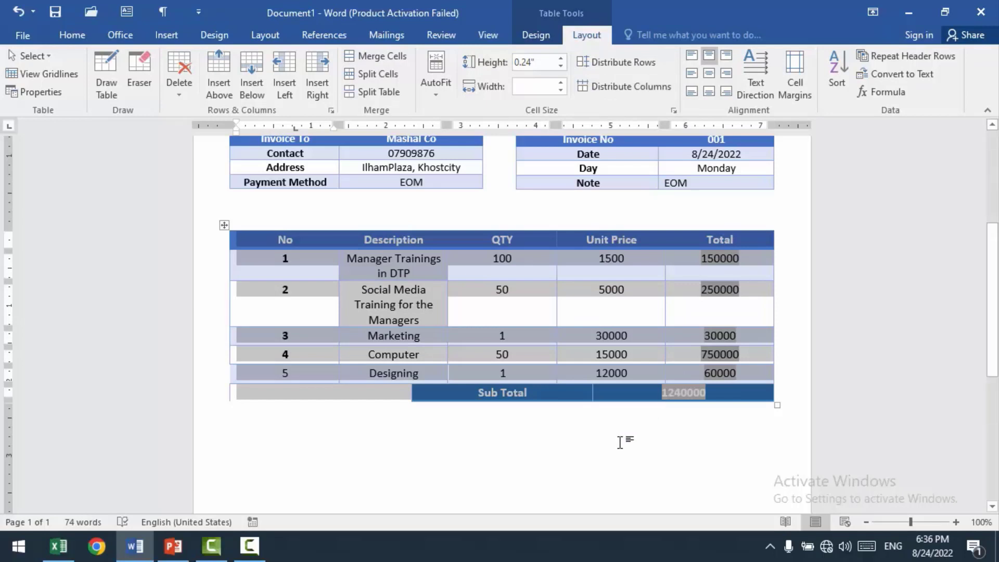
{"action": "left_click", "coordinate": [623, 424]}
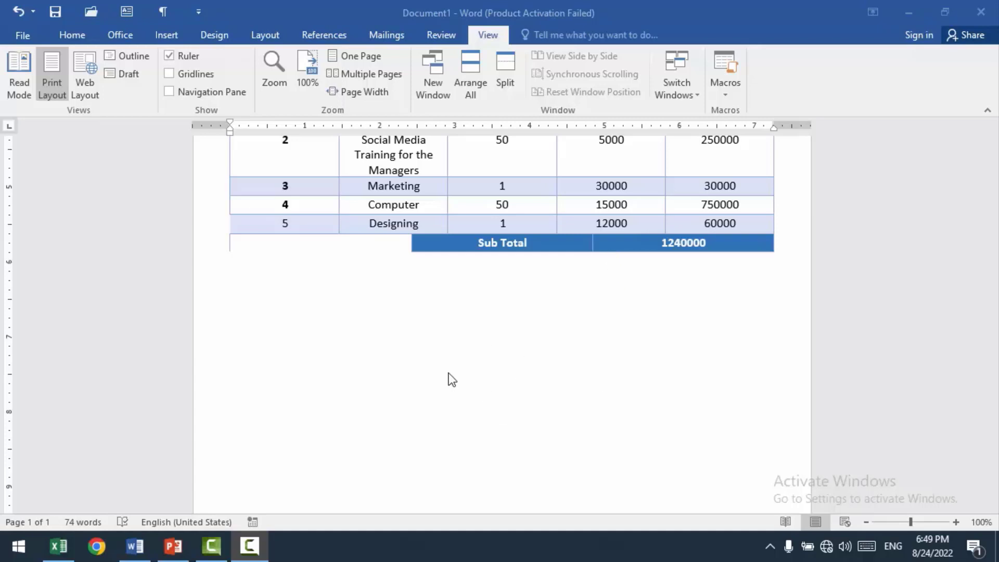
Step: Examine the complete invoice and display it as one whole page
{"action": "scroll", "coordinate": [451, 370], "scroll_direction": "up", "scroll_amount": 12}
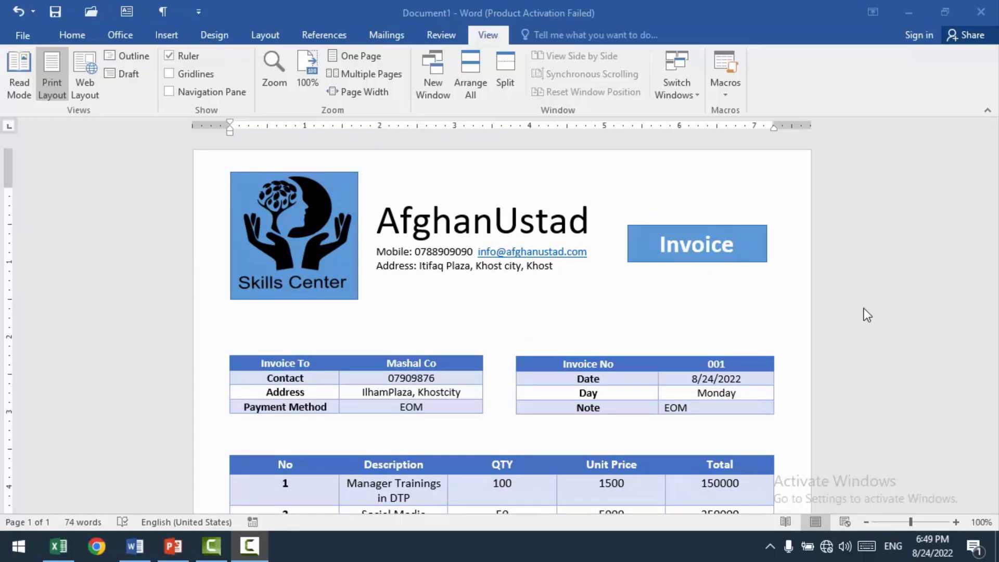
{"action": "scroll", "coordinate": [863, 309], "scroll_direction": "down", "scroll_amount": 10}
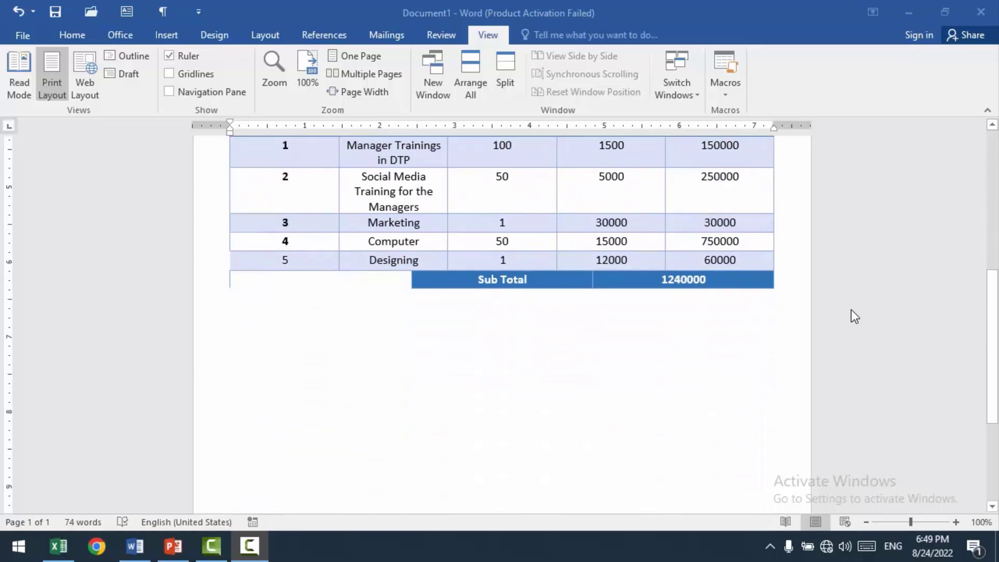
{"action": "scroll", "coordinate": [851, 310], "scroll_direction": "up", "scroll_amount": 10}
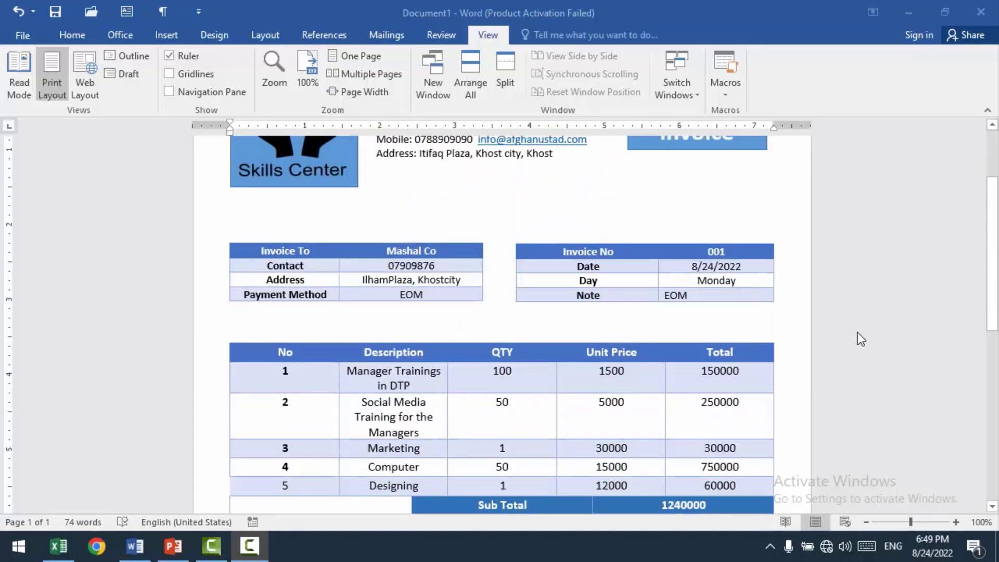
{"action": "scroll", "coordinate": [870, 309], "scroll_direction": "down", "scroll_amount": 10}
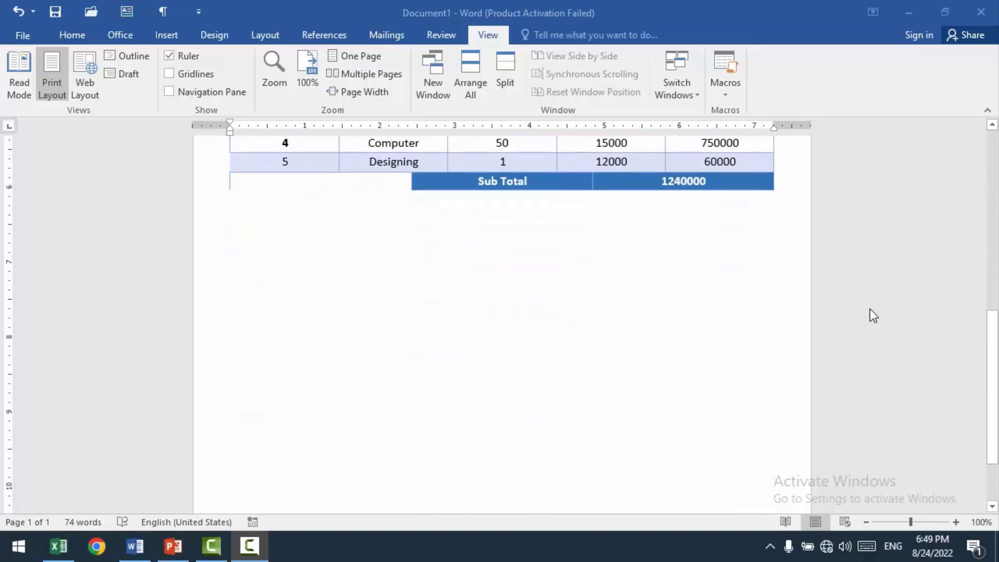
{"action": "left_click", "coordinate": [348, 55]}
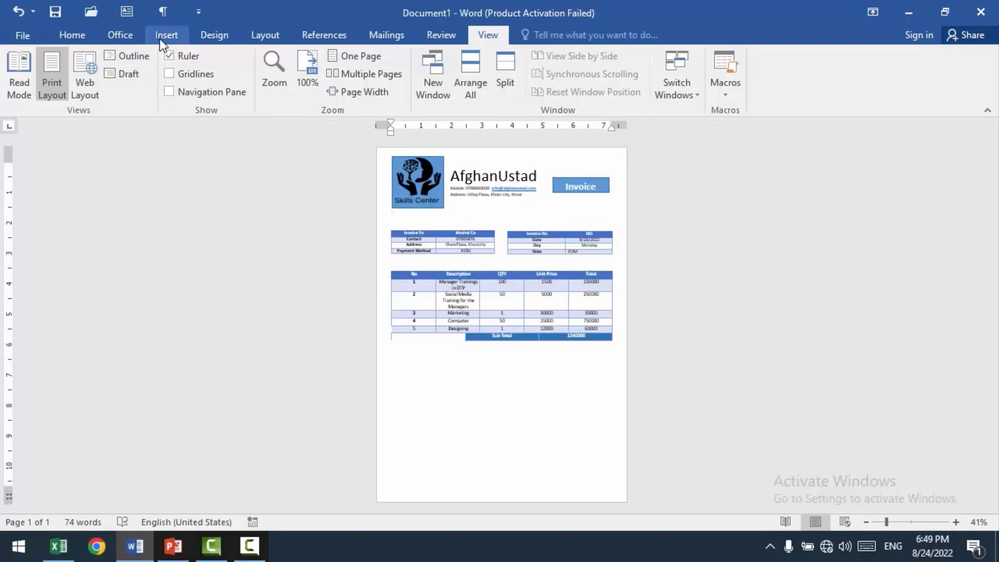
Step: Add a text box about 5.49" by 0.74" near the foot of the page reading "Thank you from your business"
{"action": "left_click", "coordinate": [125, 12]}
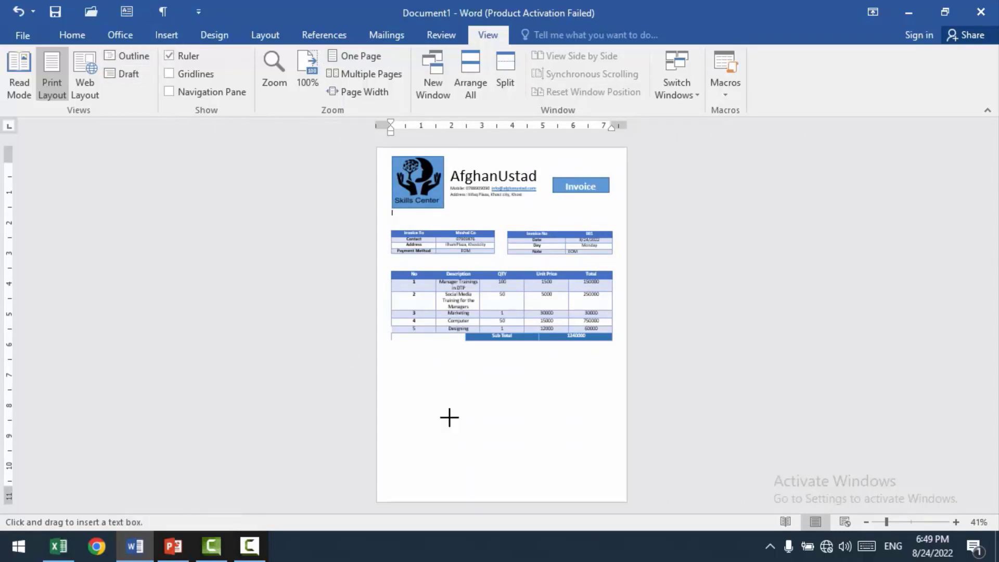
{"action": "left_click_drag", "start_coordinate": [421, 456], "coordinate": [588, 479]}
{"action": "mouse_move", "coordinate": [526, 456]}
{"action": "left_mouse_down"}
{"action": "mouse_move", "coordinate": [507, 455]}
{"action": "mouse_move", "coordinate": [527, 457]}
{"action": "left_mouse_up"}
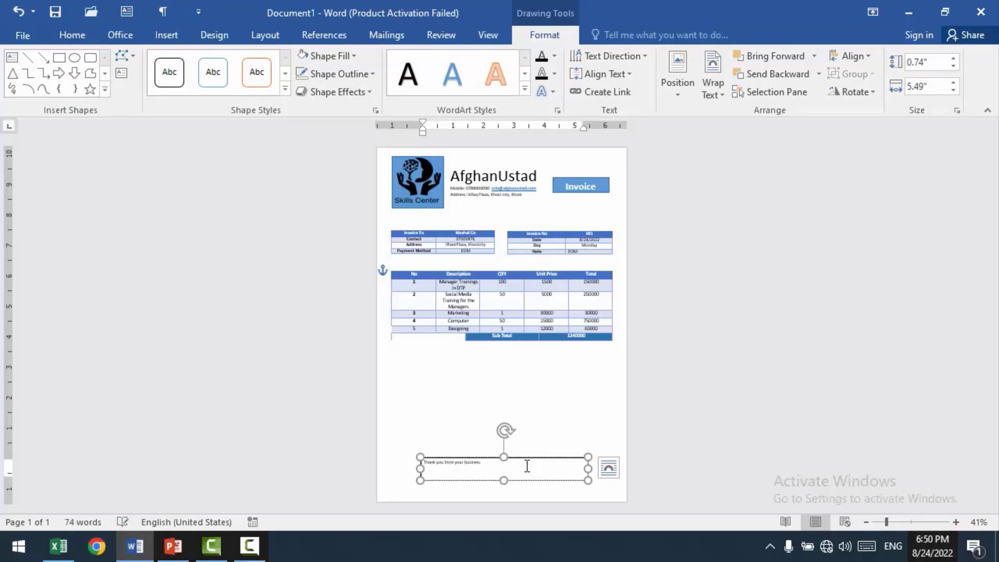
Step: Centre the thank-you text in its box and make it bold
{"action": "key", "text": "ctrl+a"}
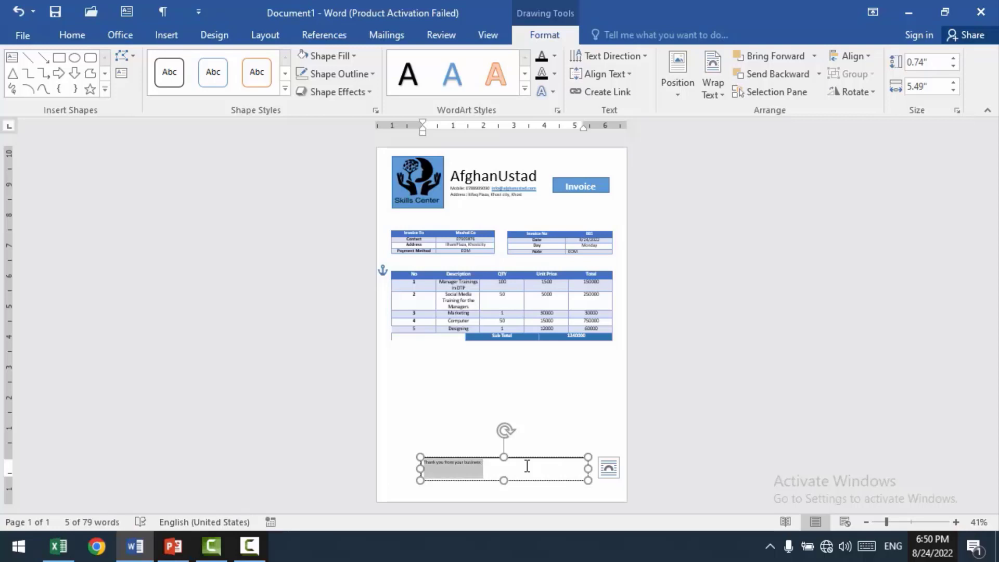
{"action": "key", "text": "ctrl+e"}
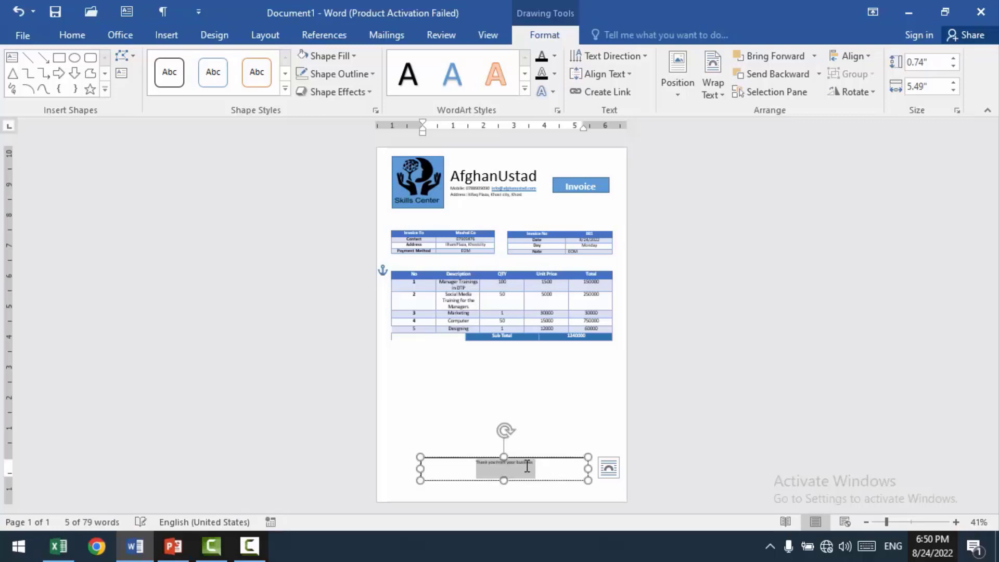
{"action": "key", "text": "ctrl"}
{"action": "key", "text": "ctrl"}
{"action": "key", "text": "ctrl"}
{"action": "key", "text": "ctrl+b"}
{"action": "left_click", "coordinate": [526, 466]}
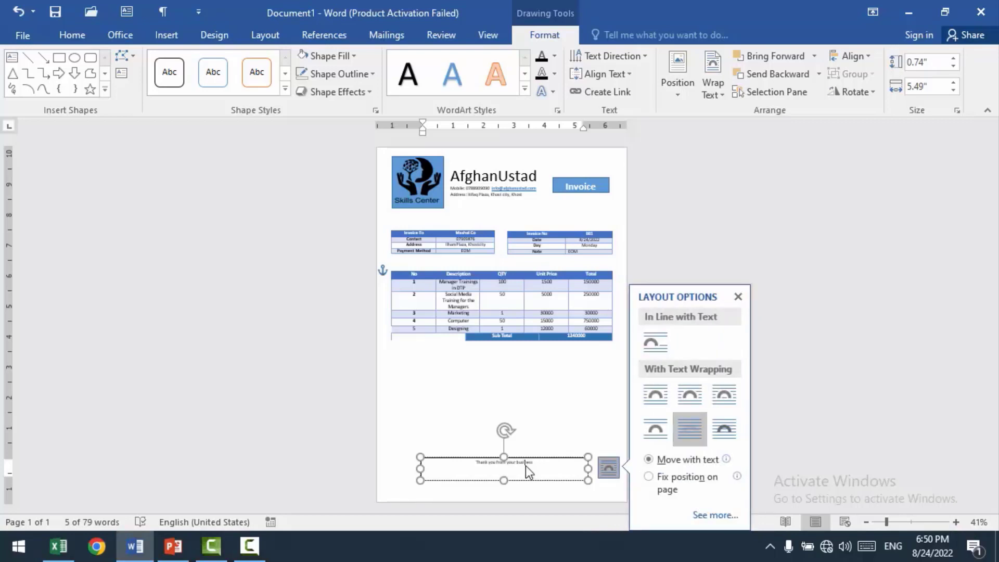
Step: Enlarge the thank-you text to size 27
{"action": "triple_click", "coordinate": [517, 466]}
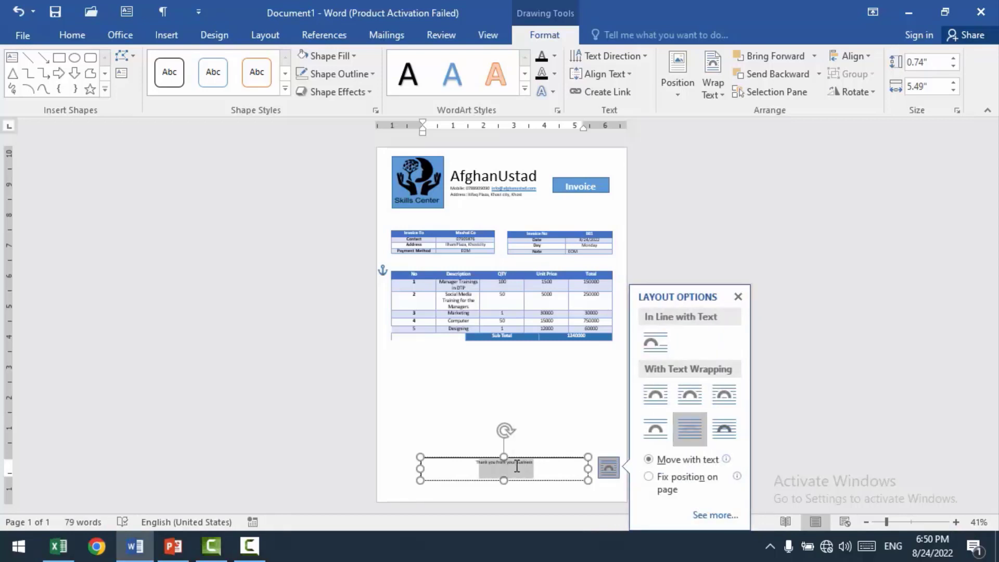
{"action": "key", "text": "ctrl+bracketright"}
{"action": "key", "text": "ctrl+bracketright"}
{"action": "key", "text": "ctrl+bracketright"}
{"action": "key", "text": "ctrl+bracketright"}
{"action": "key", "text": "ctrl+bracketright"}
{"action": "key", "text": "ctrl+bracketright"}
{"action": "key", "text": "ctrl+bracketright"}
{"action": "key", "text": "ctrl+bracketright"}
{"action": "key", "text": "ctrl+bracketright"}
{"action": "key", "text": "ctrl+bracketright"}
{"action": "key", "text": "ctrl+bracketright"}
{"action": "key", "text": "ctrl+bracketright"}
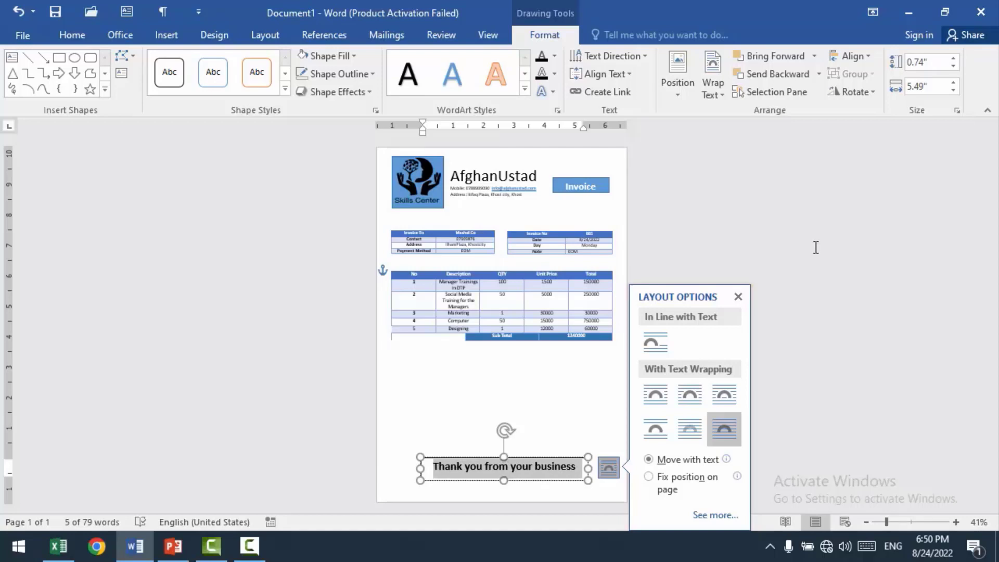
{"action": "left_click", "coordinate": [737, 297]}
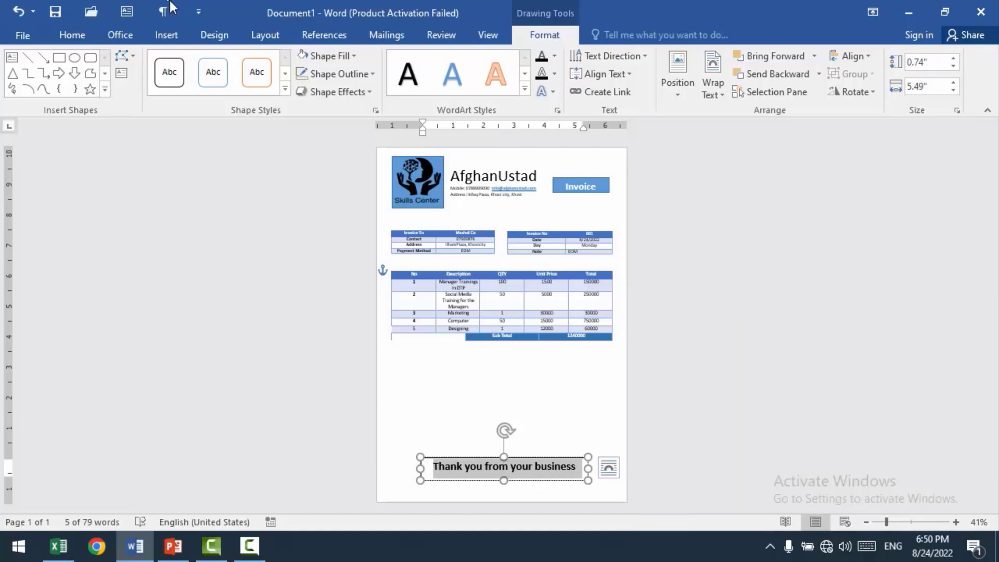
Step: Convert the thank-you text to UPPERCASE, then resize its box to about 5.9" by 0.59" close to the page's bottom edge
{"action": "left_click", "coordinate": [73, 35]}
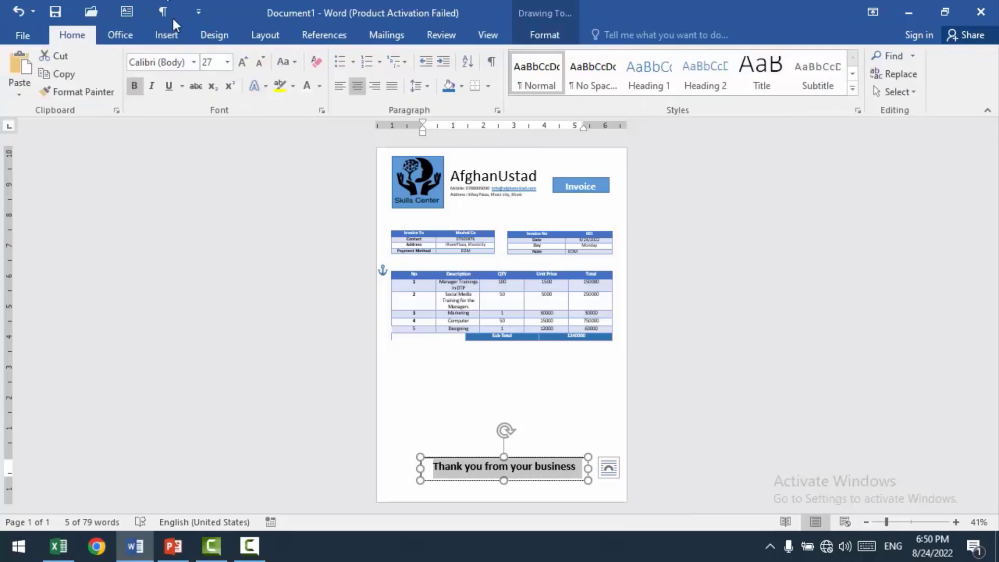
{"action": "left_click", "coordinate": [294, 66]}
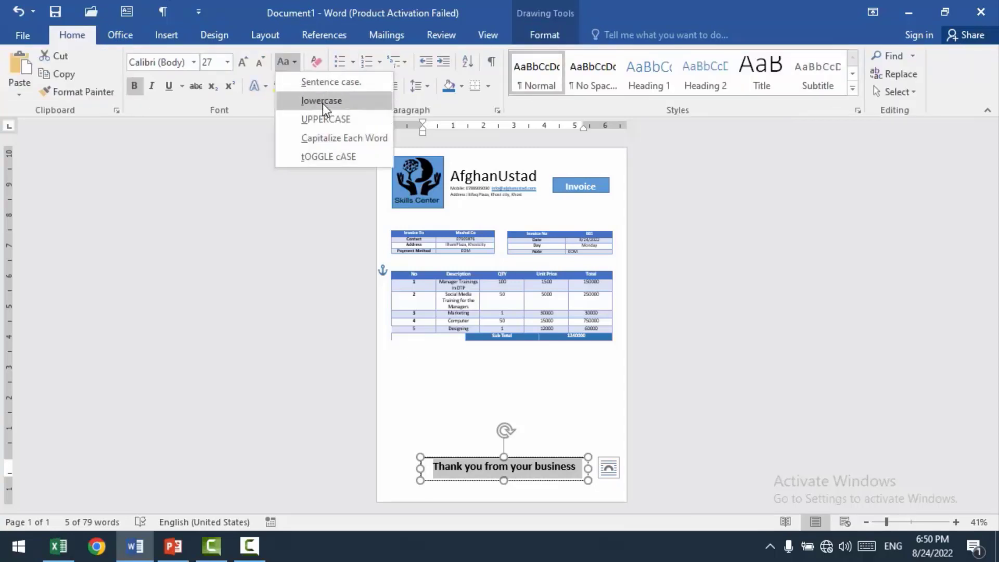
{"action": "left_click", "coordinate": [325, 119]}
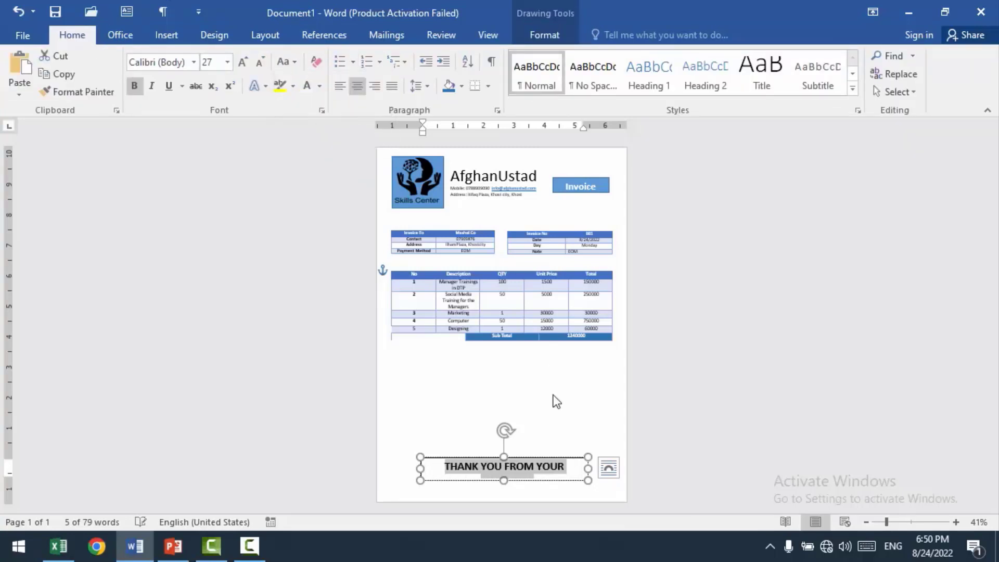
{"action": "left_click_drag", "start_coordinate": [584, 466], "coordinate": [600, 468]}
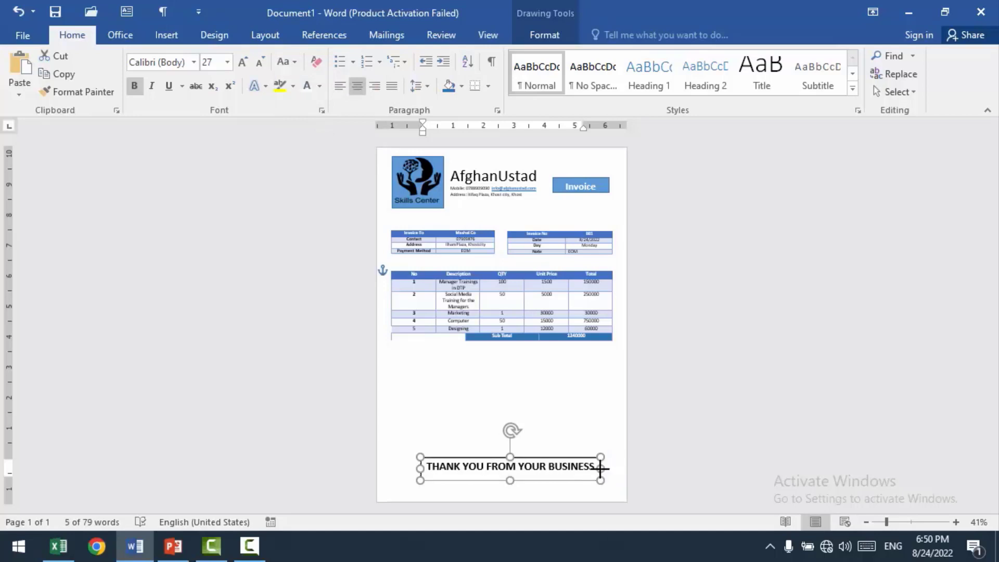
{"action": "left_click_drag", "start_coordinate": [542, 456], "coordinate": [506, 491]}
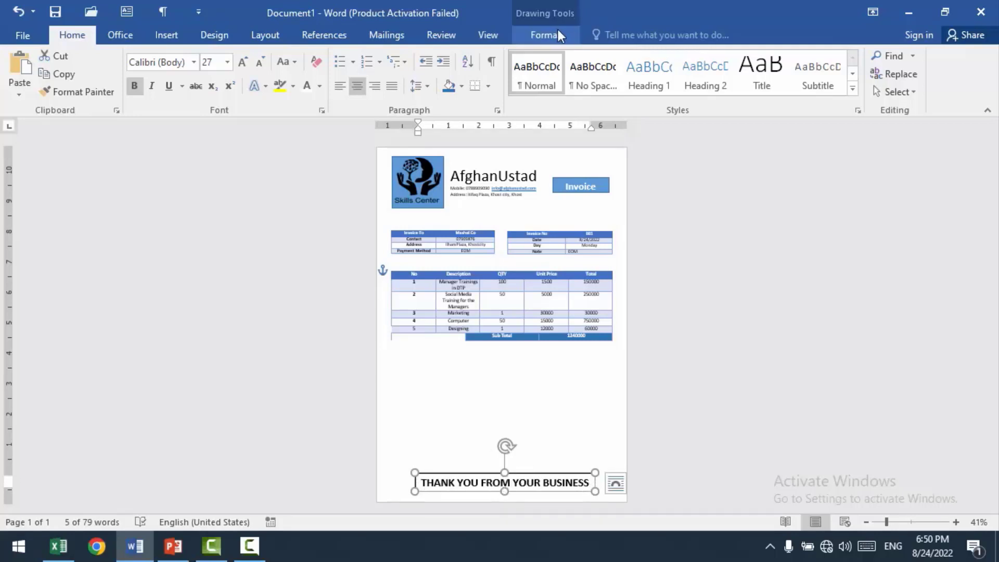
Step: Give the thank-you box a darker blue theme fill with no outline, and colour its text white
{"action": "left_click", "coordinate": [348, 52]}
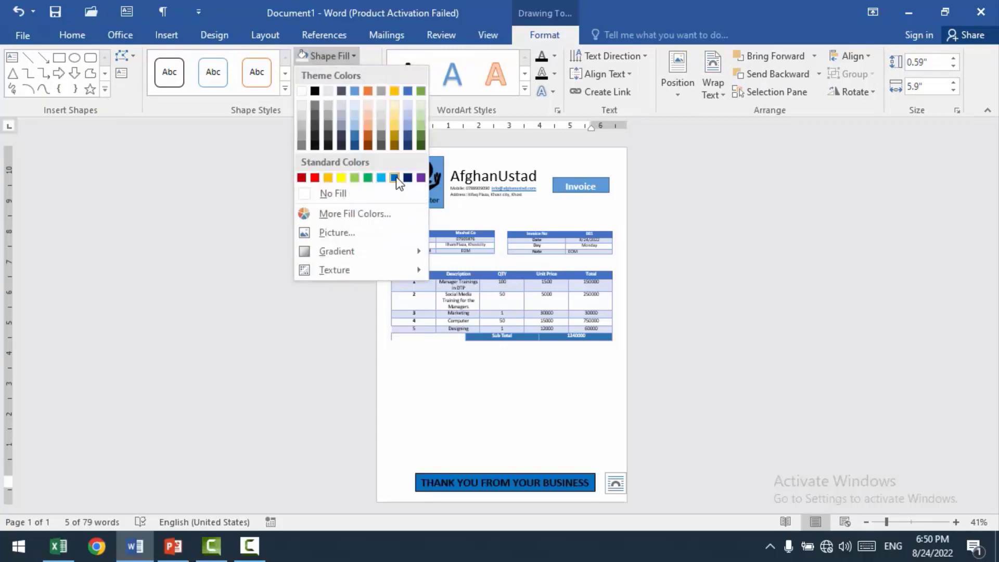
{"action": "left_click", "coordinate": [355, 135]}
{"action": "left_click", "coordinate": [367, 73]}
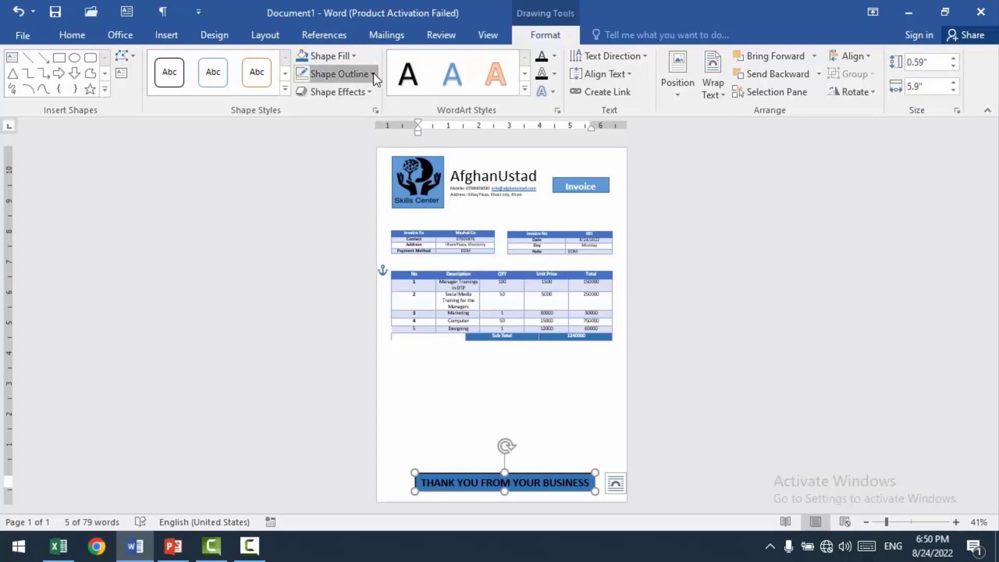
{"action": "left_click", "coordinate": [342, 212]}
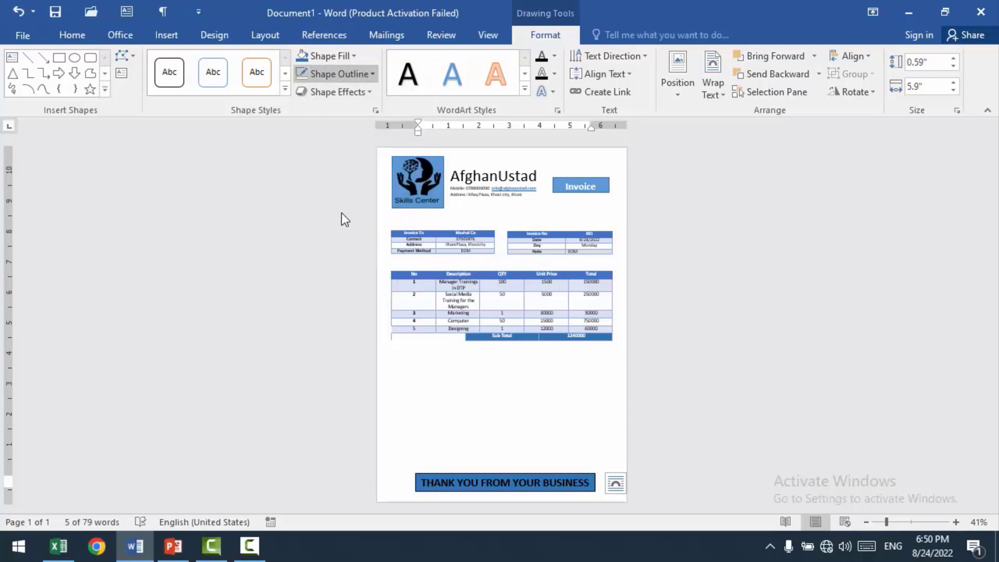
{"action": "left_click", "coordinate": [79, 35]}
{"action": "left_click", "coordinate": [311, 83]}
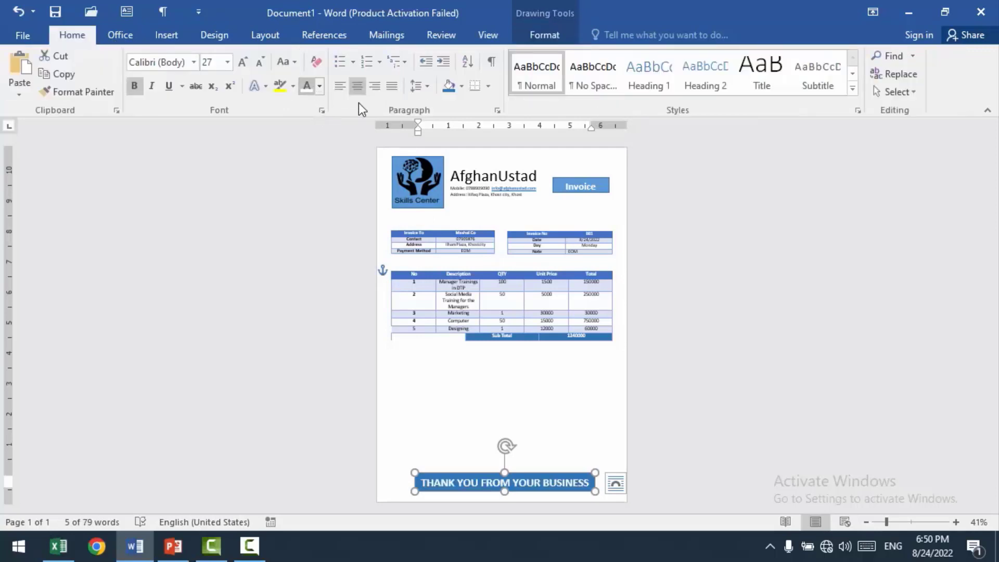
Step: Reduce the thank-you banner's text to size 24
{"action": "left_click", "coordinate": [441, 485]}
{"action": "triple_click", "coordinate": [441, 484]}
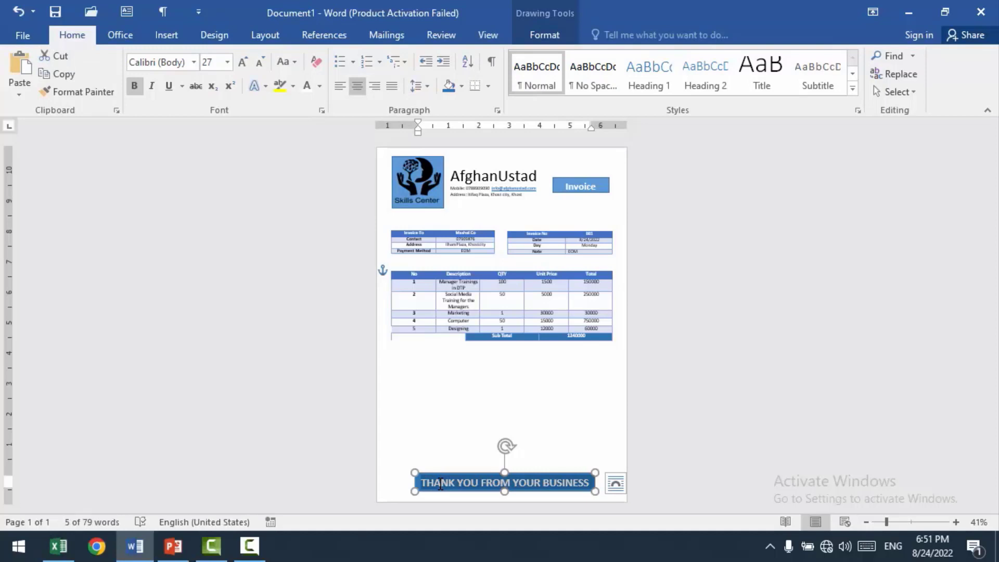
{"action": "key", "text": "ctrl+bracketleft"}
{"action": "key", "text": "ctrl+bracketleft"}
{"action": "key", "text": "ctrl+bracketleft"}
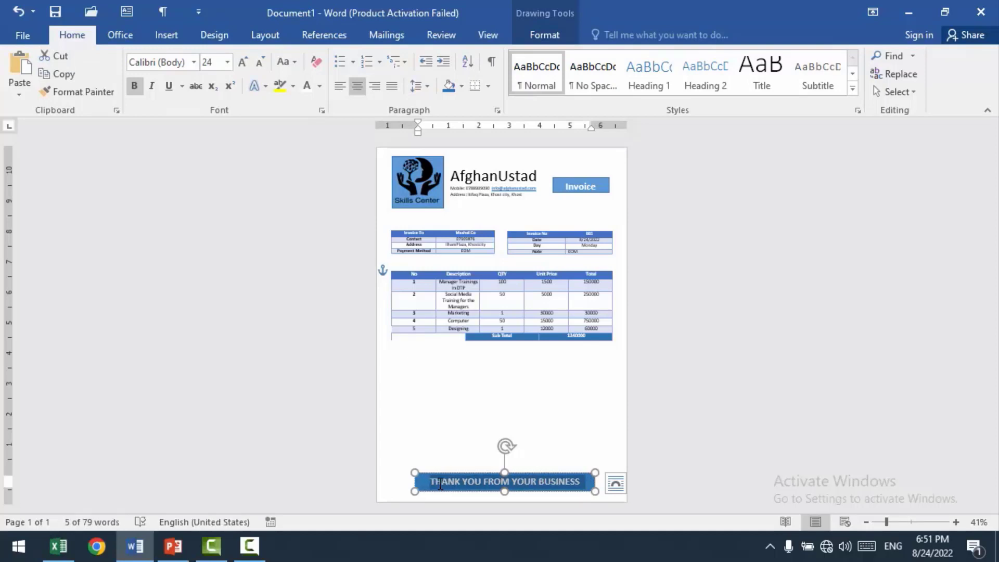
{"action": "left_click", "coordinate": [540, 410]}
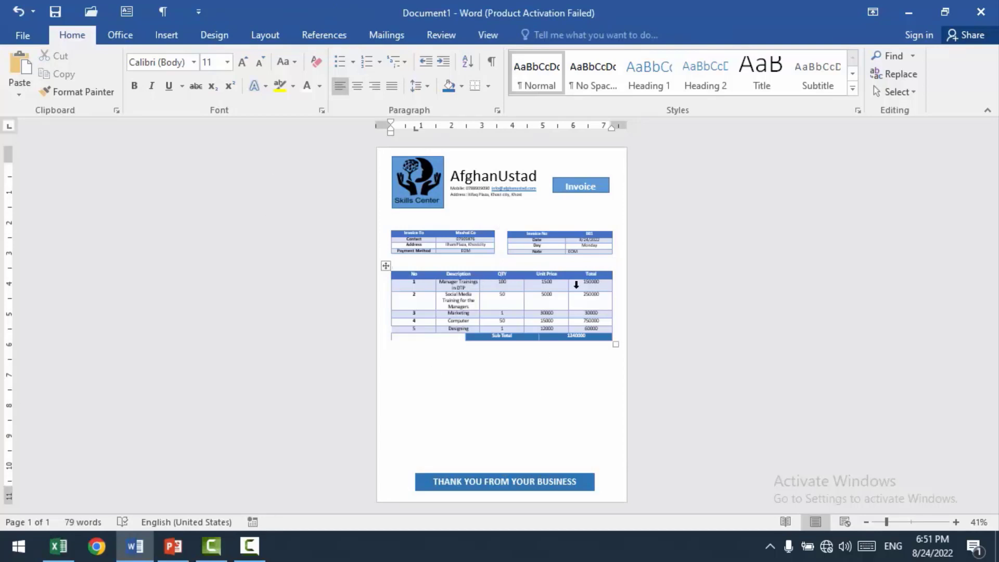
Step: Move the itemised table and both details tables further down the page, keeping the two details tables level with each other
{"action": "left_click", "coordinate": [382, 266]}
{"action": "left_click_drag", "start_coordinate": [383, 266], "coordinate": [384, 313]}
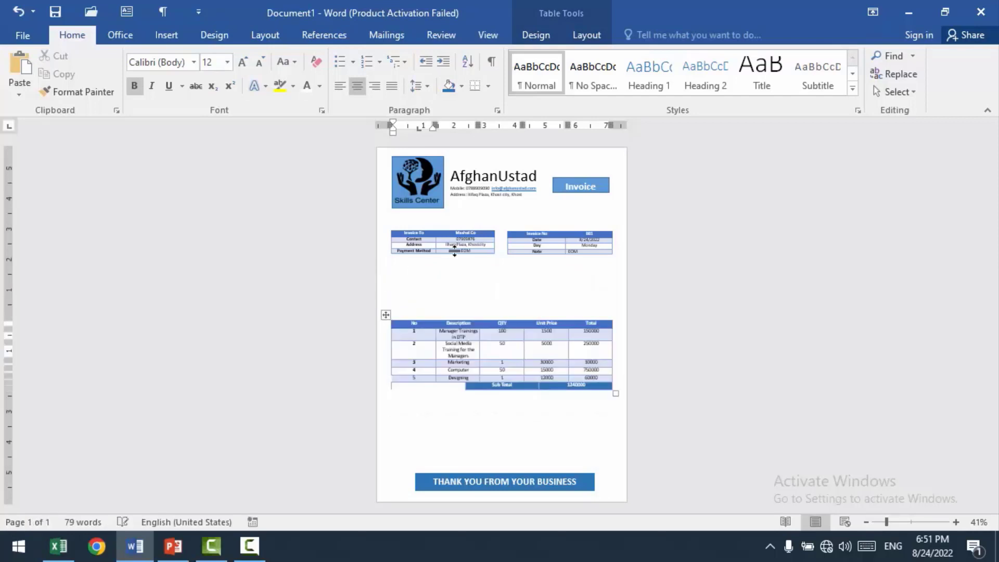
{"action": "left_click", "coordinate": [410, 233]}
{"action": "left_click_drag", "start_coordinate": [385, 225], "coordinate": [384, 260]}
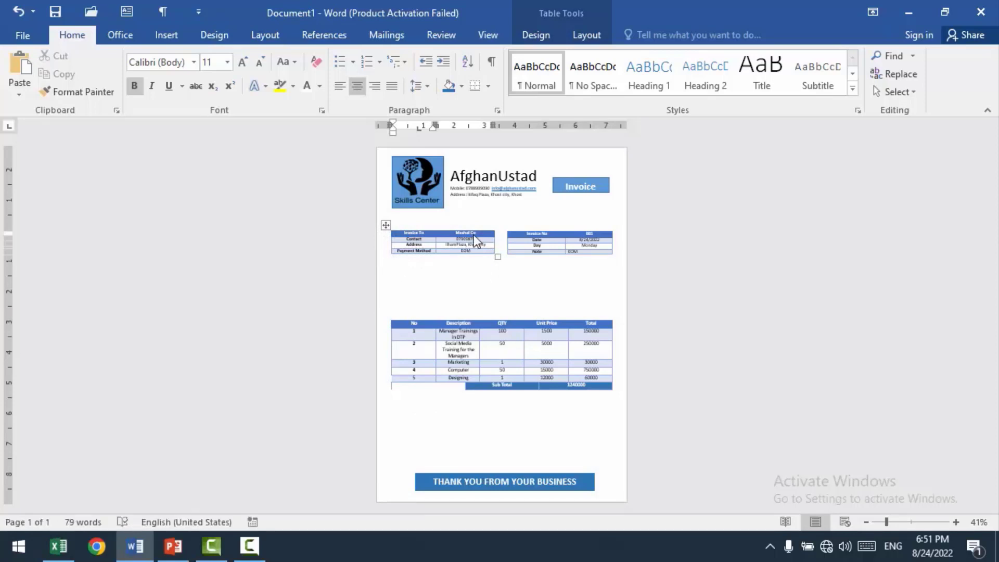
{"action": "left_click", "coordinate": [519, 234]}
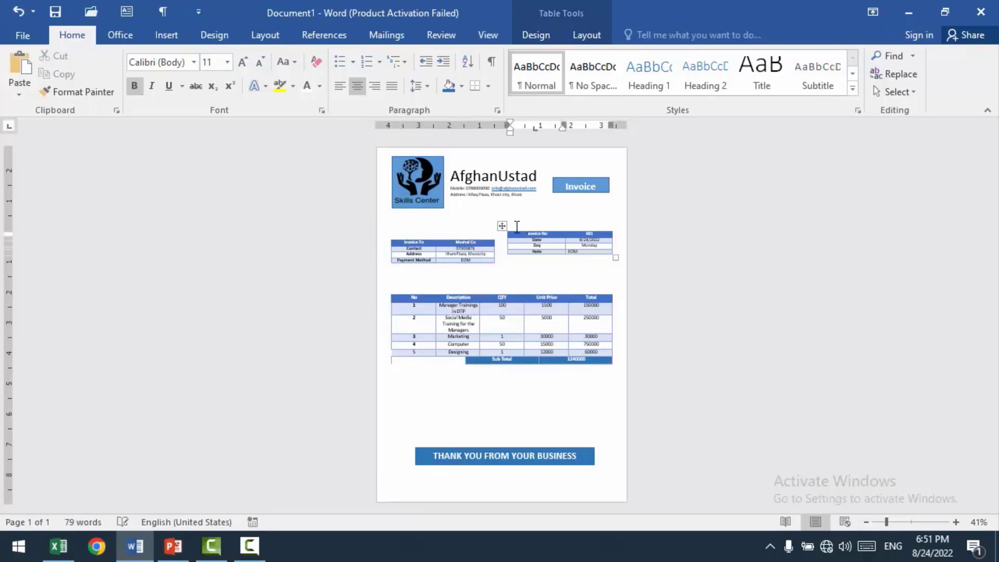
{"action": "left_click_drag", "start_coordinate": [501, 225], "coordinate": [501, 240]}
{"action": "left_click", "coordinate": [431, 243]}
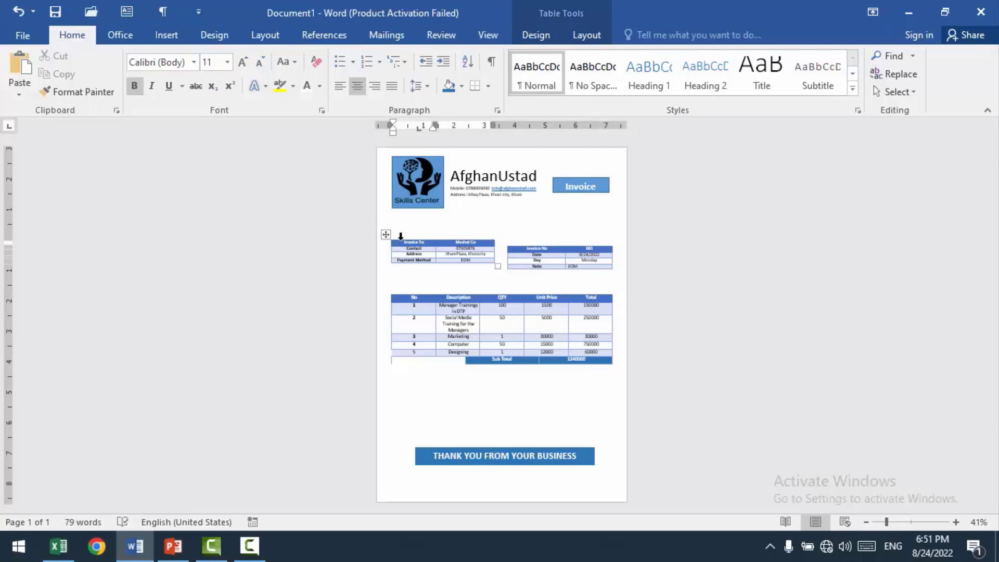
{"action": "left_click_drag", "start_coordinate": [386, 237], "coordinate": [384, 246]}
{"action": "left_click", "coordinate": [530, 218]}
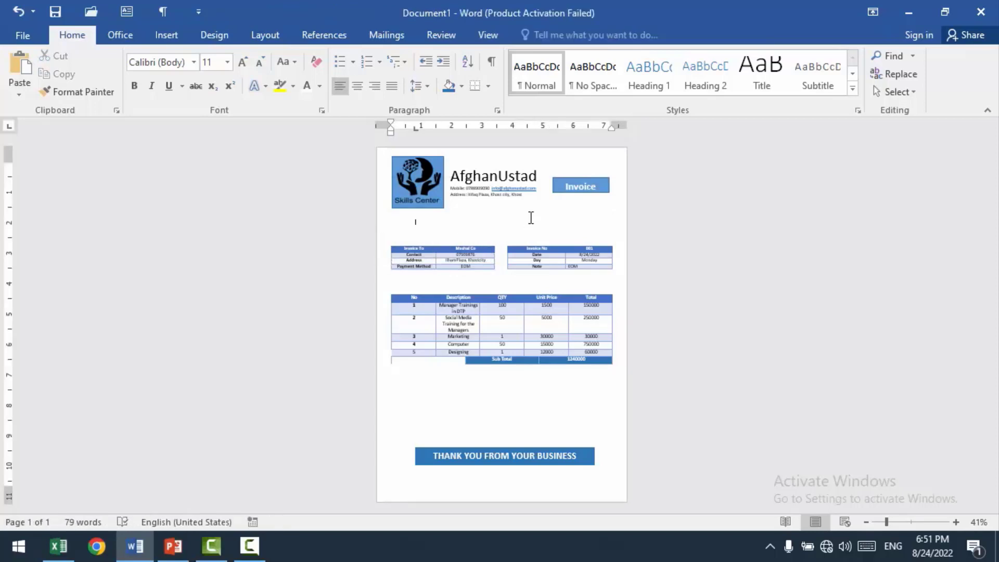
Step: Move the Invoice label, the AfghanUstad text box and the logo lower in the header
{"action": "left_click", "coordinate": [589, 188]}
{"action": "left_click_drag", "start_coordinate": [590, 189], "coordinate": [589, 206]}
{"action": "left_click", "coordinate": [505, 165]}
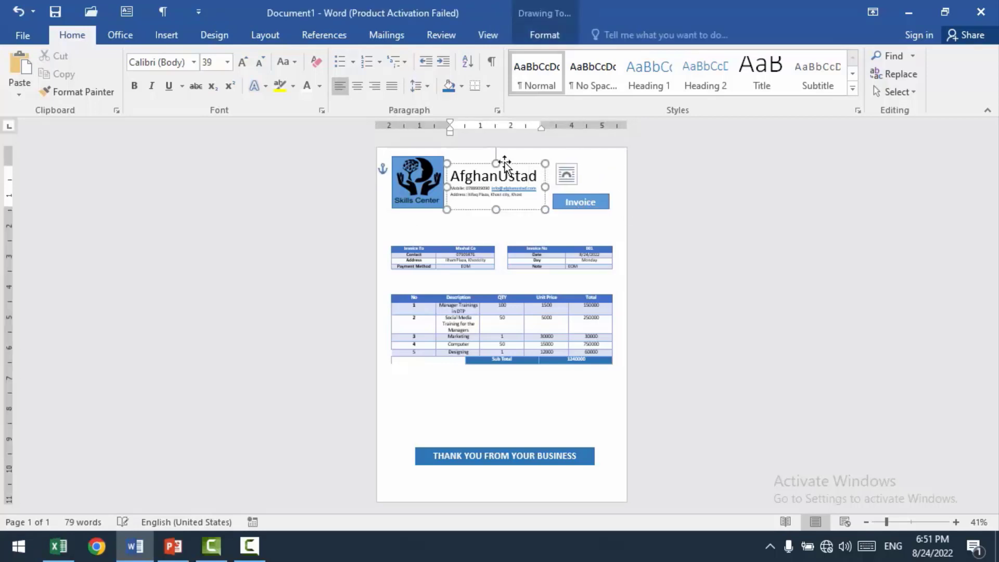
{"action": "left_click_drag", "start_coordinate": [505, 166], "coordinate": [507, 177]}
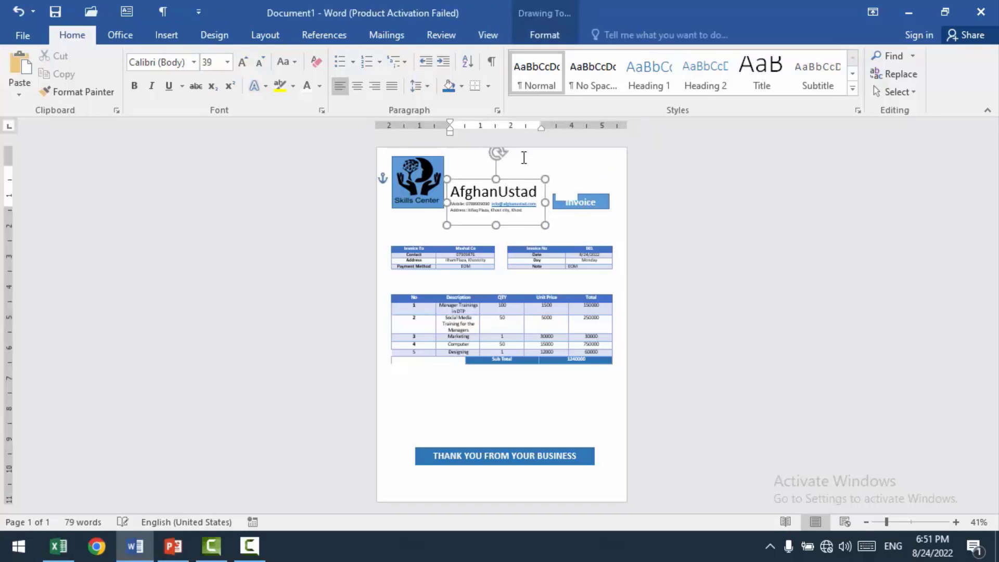
{"action": "left_click", "coordinate": [390, 169]}
{"action": "left_click", "coordinate": [434, 168]}
{"action": "mouse_move", "coordinate": [434, 168]}
{"action": "left_mouse_down"}
{"action": "mouse_move", "coordinate": [435, 179]}
{"action": "mouse_move", "coordinate": [437, 159]}
{"action": "mouse_move", "coordinate": [437, 190]}
{"action": "mouse_move", "coordinate": [437, 180]}
{"action": "left_mouse_up"}
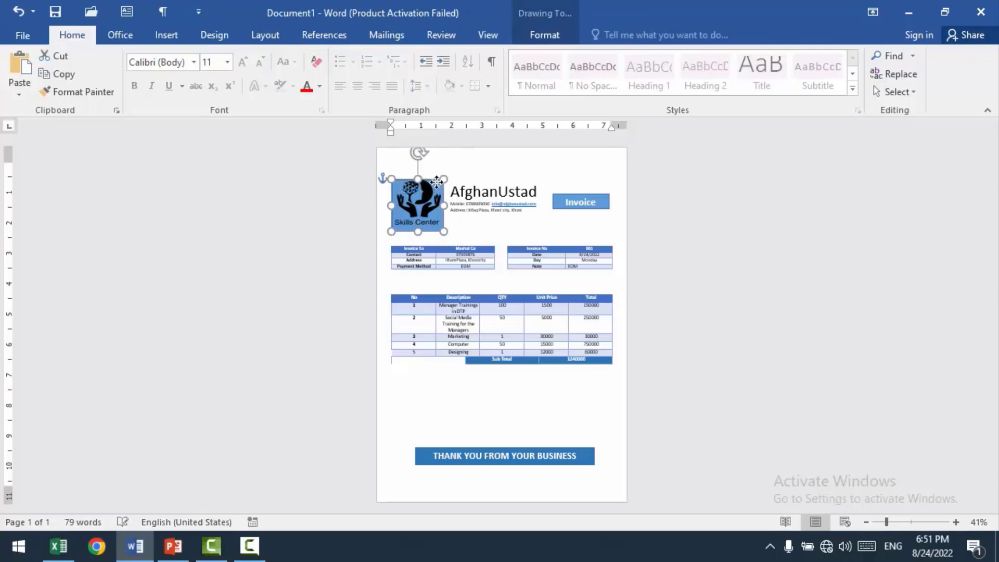
Step: Nudge the logo up slightly so it lines up better with the AfghanUstad heading and clears the table below
{"action": "left_click", "coordinate": [489, 161]}
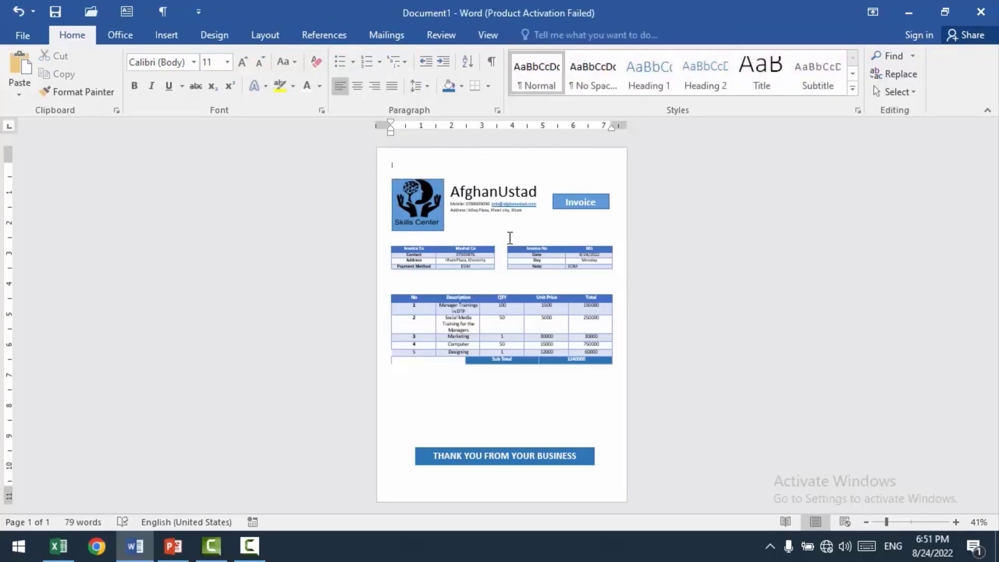
{"action": "left_click", "coordinate": [435, 183]}
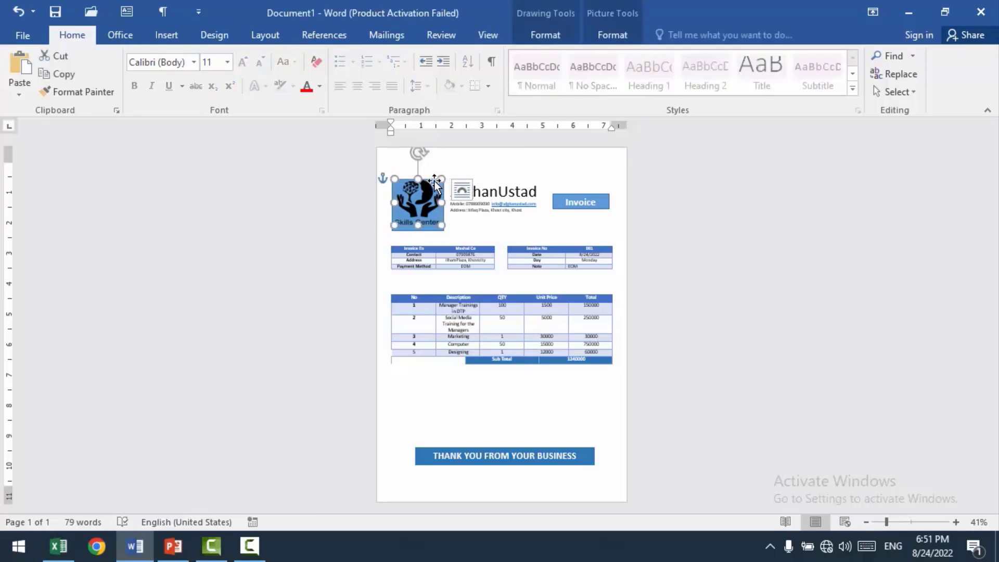
{"action": "left_click", "coordinate": [411, 231], "text": "ctrl"}
{"action": "key", "text": "Up"}
{"action": "key", "text": "Up"}
{"action": "key", "text": "Up"}
{"action": "key", "text": "Up"}
{"action": "key", "text": "Up"}
{"action": "key", "text": "Up"}
{"action": "key", "text": "Up"}
{"action": "key", "text": "Up"}
{"action": "key", "text": "Up"}
{"action": "key", "text": "Up"}
{"action": "key", "text": "Up"}
{"action": "key", "text": "Up"}
{"action": "key", "text": "Up"}
{"action": "key", "text": "Up"}
{"action": "left_click", "coordinate": [449, 420]}
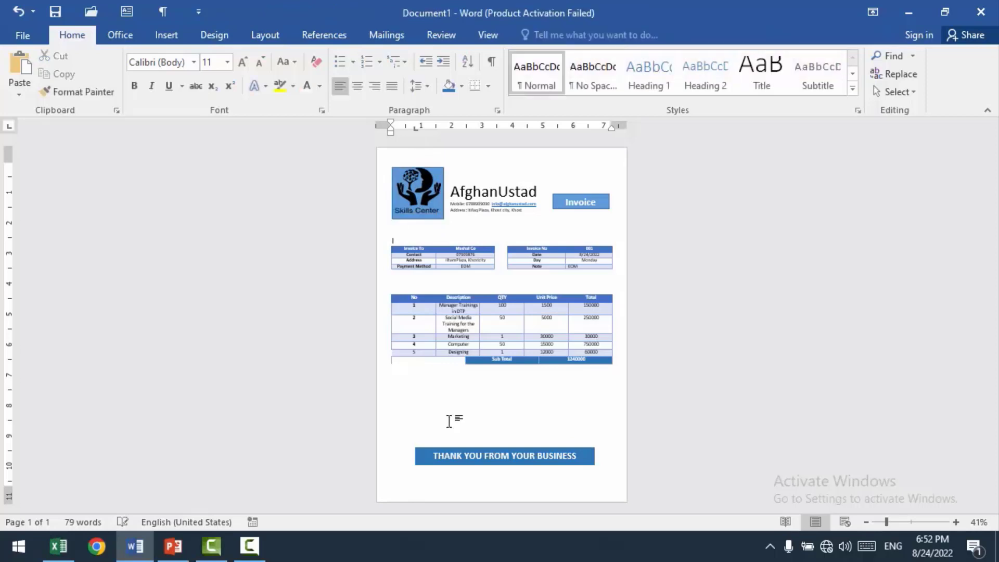
Step: Add a text box about 3.15" by 0.51" below the itemised table with "AfghanUstad" above "Manager" and a run of ">" characters
{"action": "left_click", "coordinate": [126, 11]}
{"action": "left_click_drag", "start_coordinate": [391, 390], "coordinate": [489, 406]}
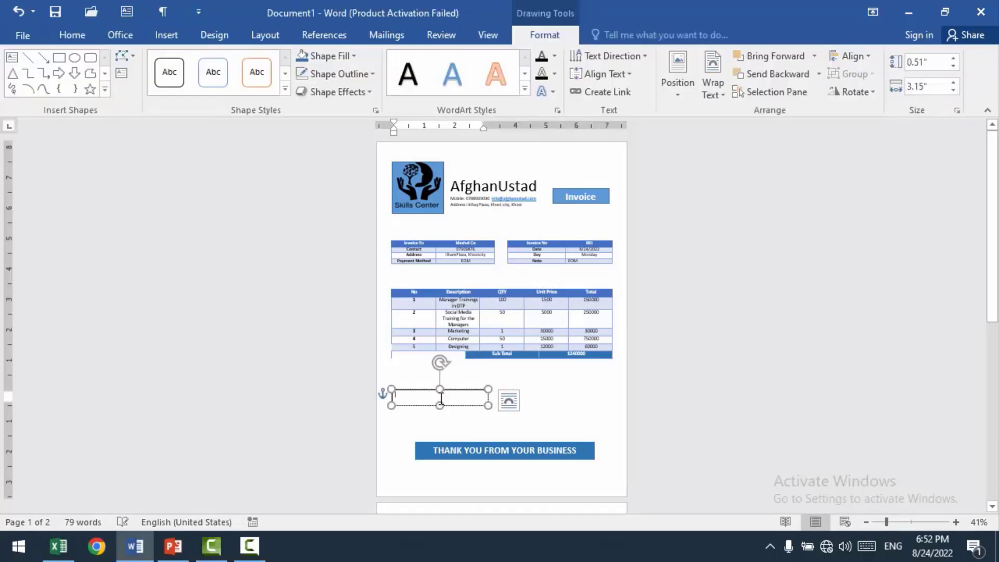
{"action": "type", "text": "Afgha"}
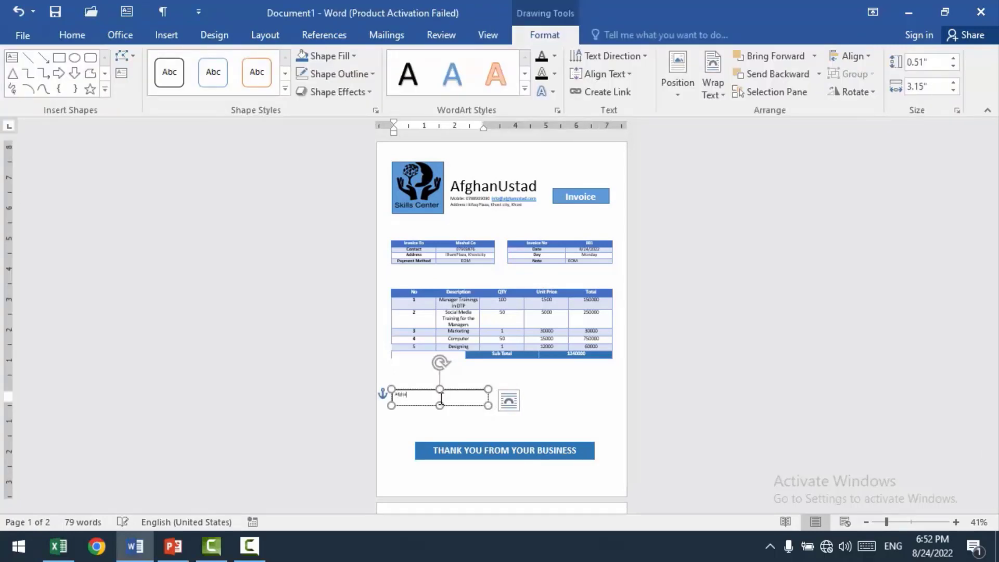
{"action": "type", "text": "nUstad"}
{"action": "key", "text": "Return"}
{"action": "type", "text": "Managers"}
{"action": "type", "text": ">>>"}
Step: Replace the run of ">" characters after "Manager" in the signature text box with a dotted line, working at 100% zoom
{"action": "left_click", "coordinate": [484, 35]}
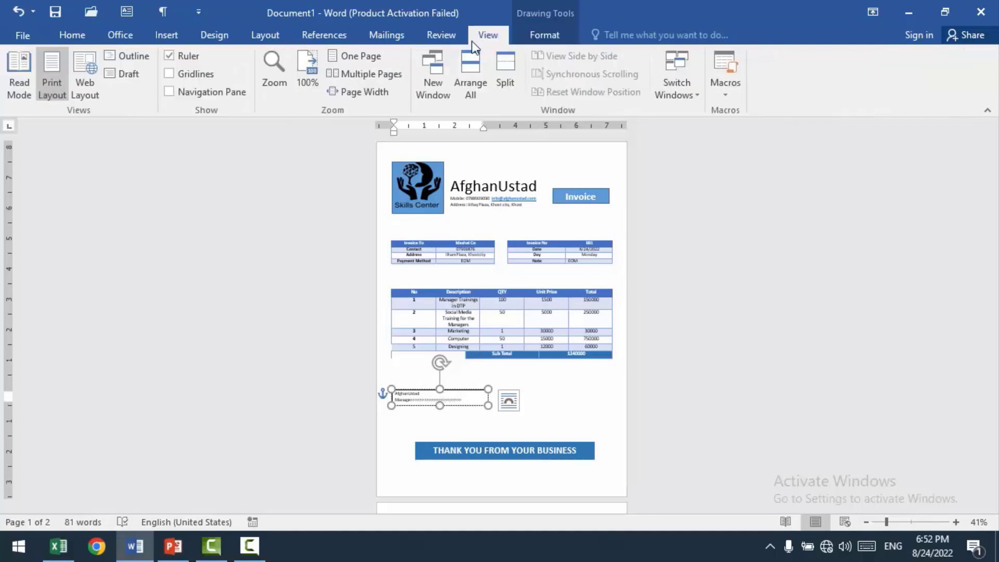
{"action": "left_click", "coordinate": [306, 67]}
{"action": "left_click_drag", "start_coordinate": [407, 404], "coordinate": [278, 406]}
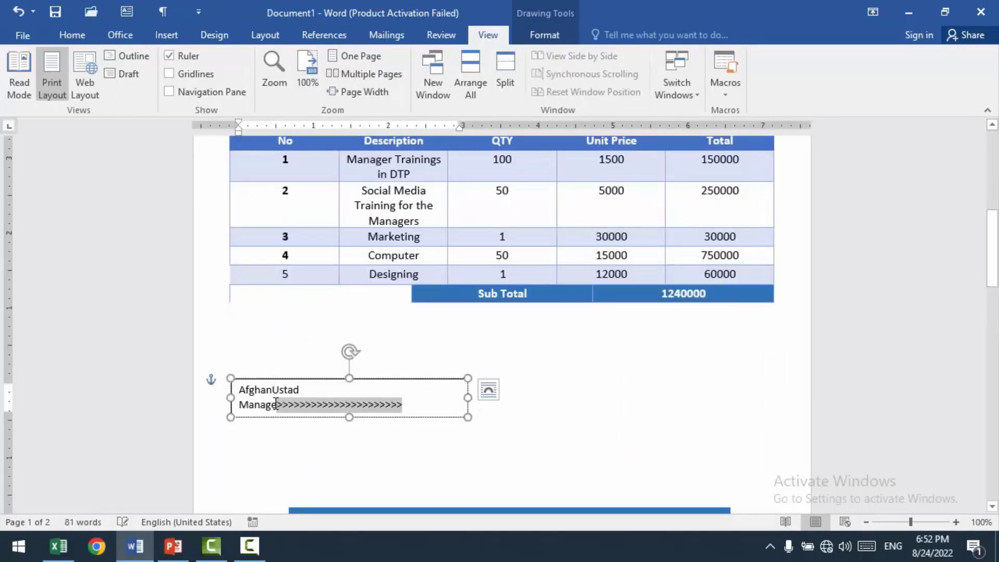
{"action": "type", "text": "......................................................................"}
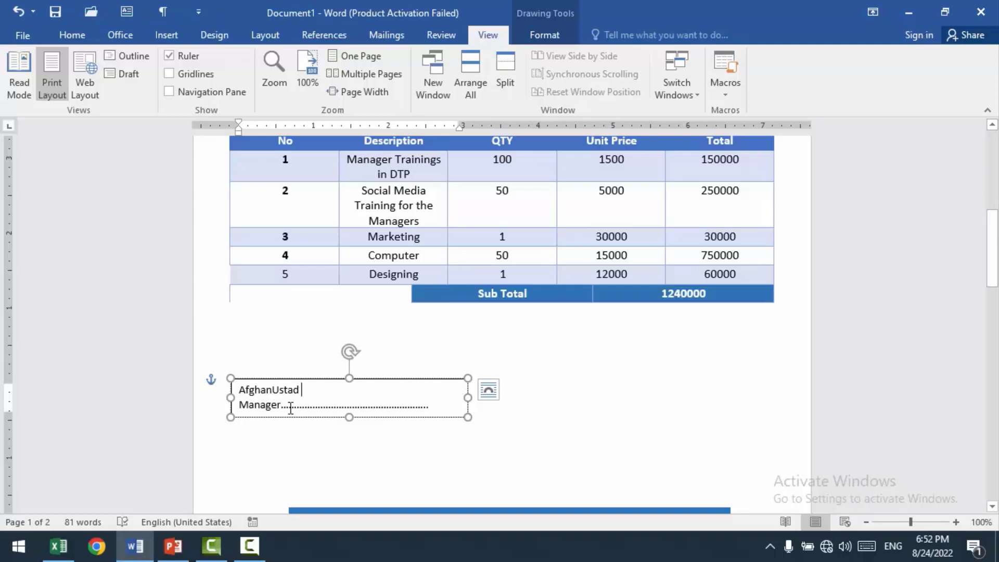
Step: Put "AfghanUstad Manager" on one line with the dotted line beneath it, and make the text box taller, to about 0.73"
{"action": "left_click", "coordinate": [283, 408]}
{"action": "key", "text": "BackSpace"}
{"action": "key", "text": "BackSpace"}
{"action": "key", "text": "BackSpace"}
{"action": "key", "text": "BackSpace"}
{"action": "key", "text": "BackSpace"}
{"action": "key", "text": "BackSpace"}
{"action": "key", "text": "BackSpace"}
{"action": "key", "text": "BackSpace"}
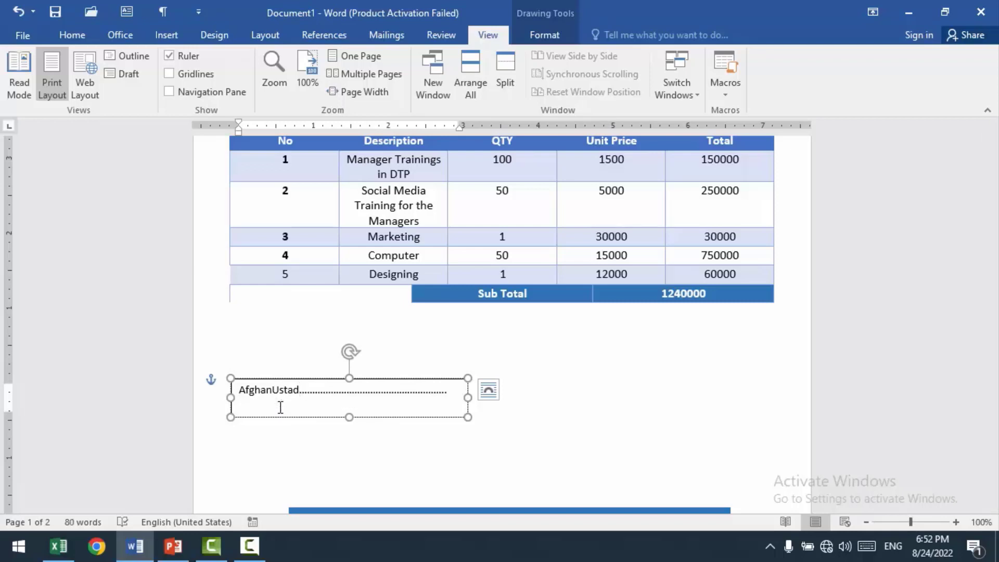
{"action": "type", "text": "M"}
{"action": "key", "text": "BackSpace"}
{"action": "key", "text": "Return"}
{"action": "type", "text": "Manager"}
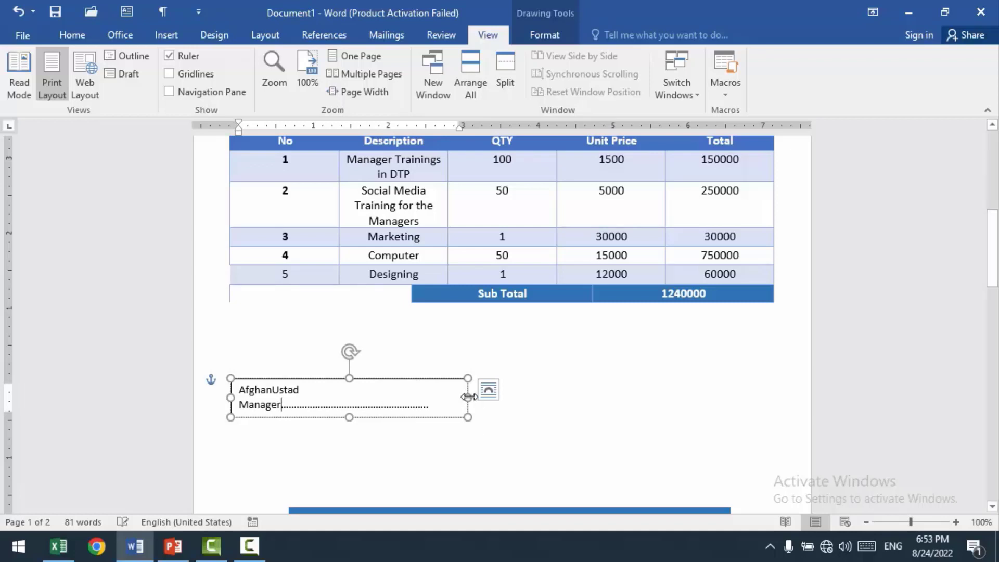
{"action": "key", "text": "Return"}
{"action": "left_click_drag", "start_coordinate": [350, 420], "coordinate": [351, 433]}
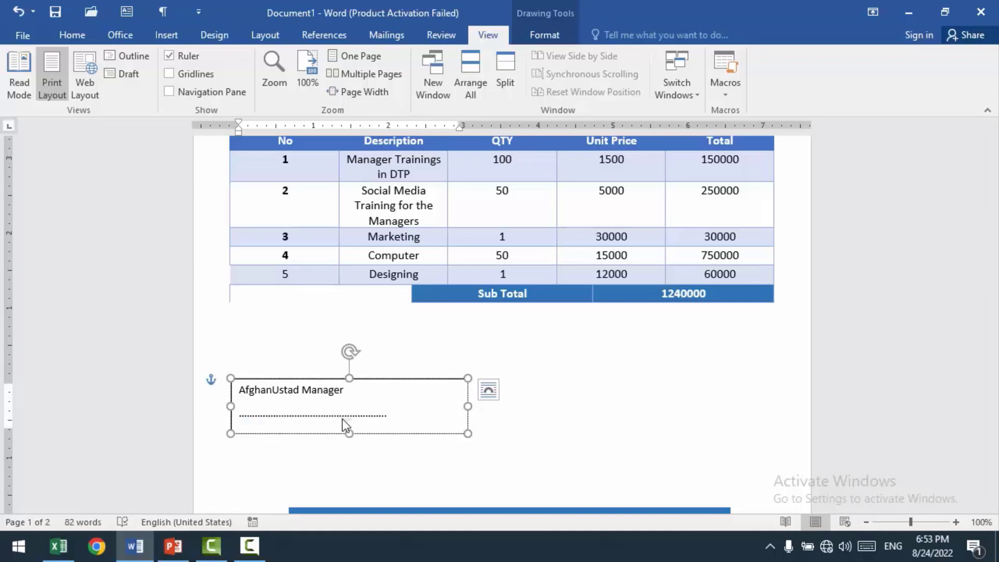
{"action": "key", "text": "BackSpace"}
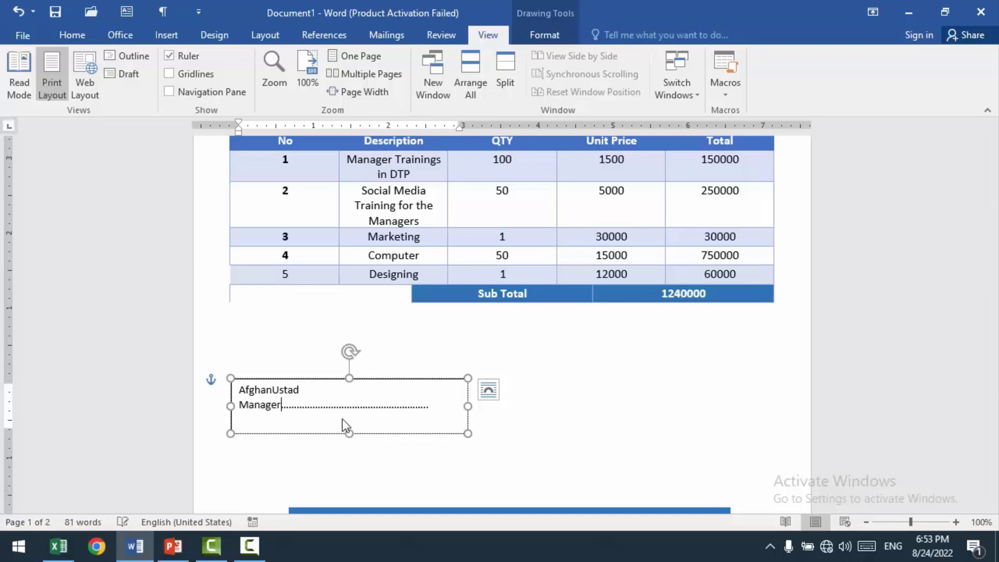
{"action": "key", "text": "Return"}
Step: Centre and bold all text in the signature box, and shift the box slightly towards the page's left edge
{"action": "key", "text": "ctrl+a"}
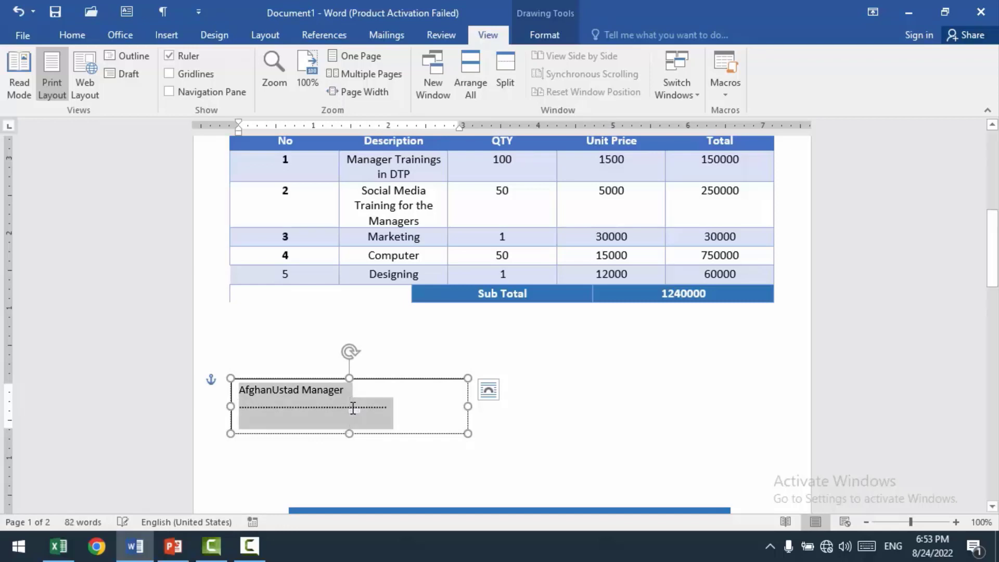
{"action": "key", "text": "ctrl+e"}
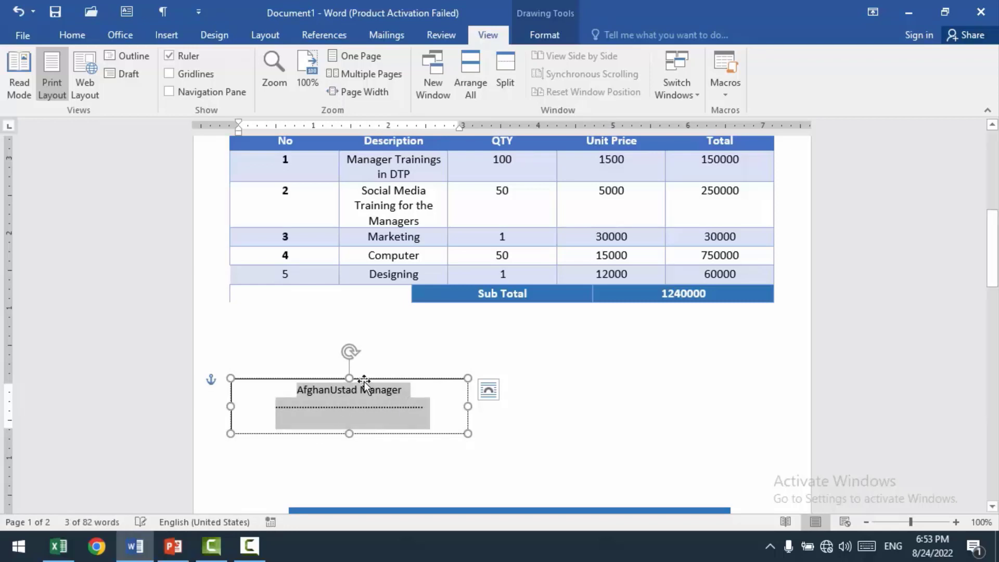
{"action": "left_click_drag", "start_coordinate": [363, 379], "coordinate": [339, 379]}
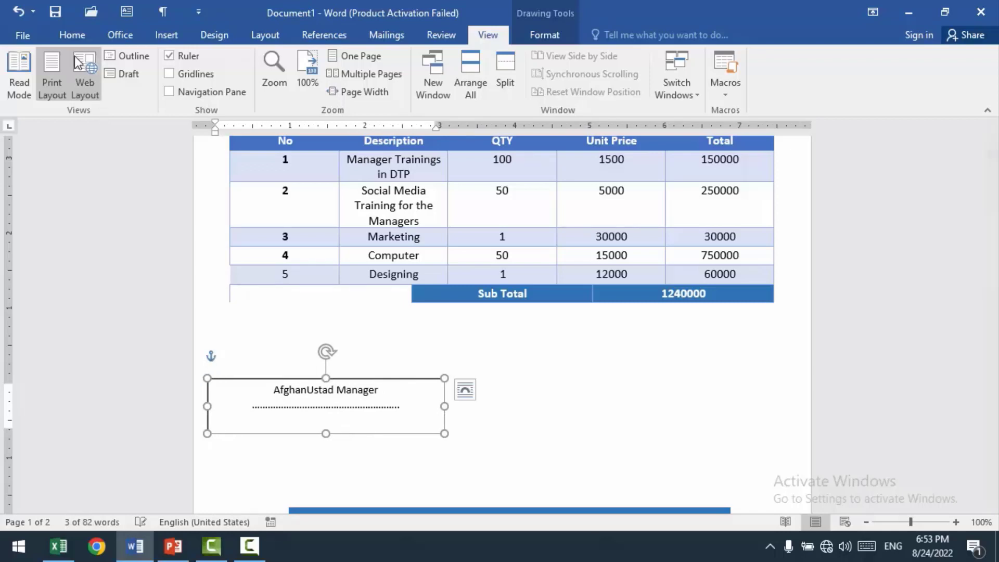
{"action": "left_click", "coordinate": [72, 35]}
{"action": "left_click", "coordinate": [134, 86]}
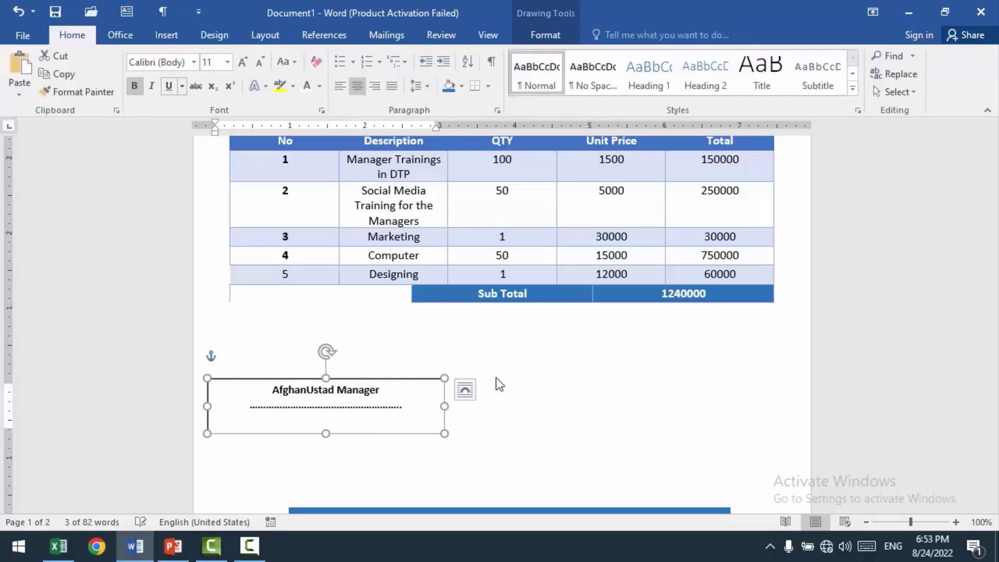
Step: Add a blank line between "AfghanUstad Manager" and the dotted line, and remove the text box's outline
{"action": "left_click", "coordinate": [383, 393]}
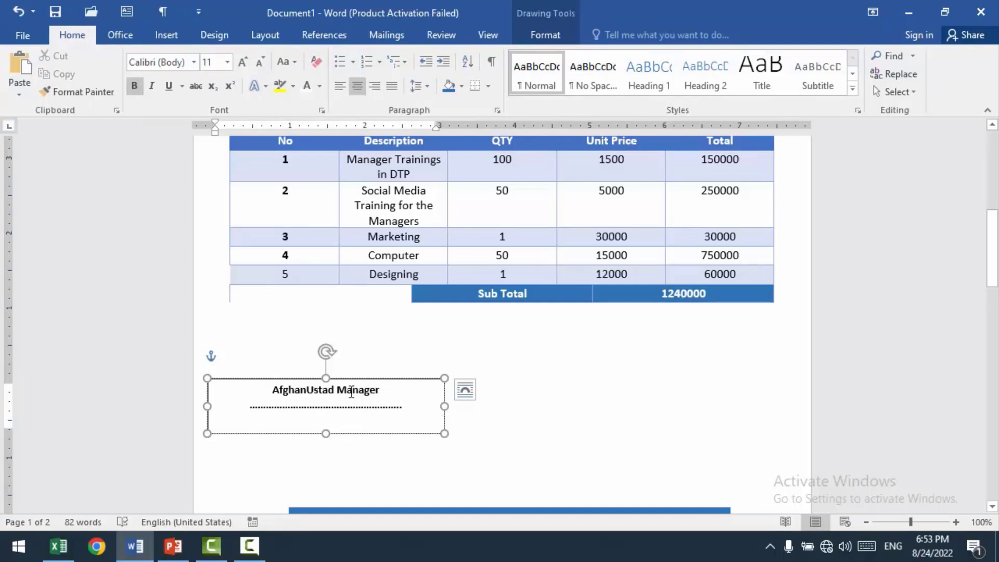
{"action": "key", "text": "Return"}
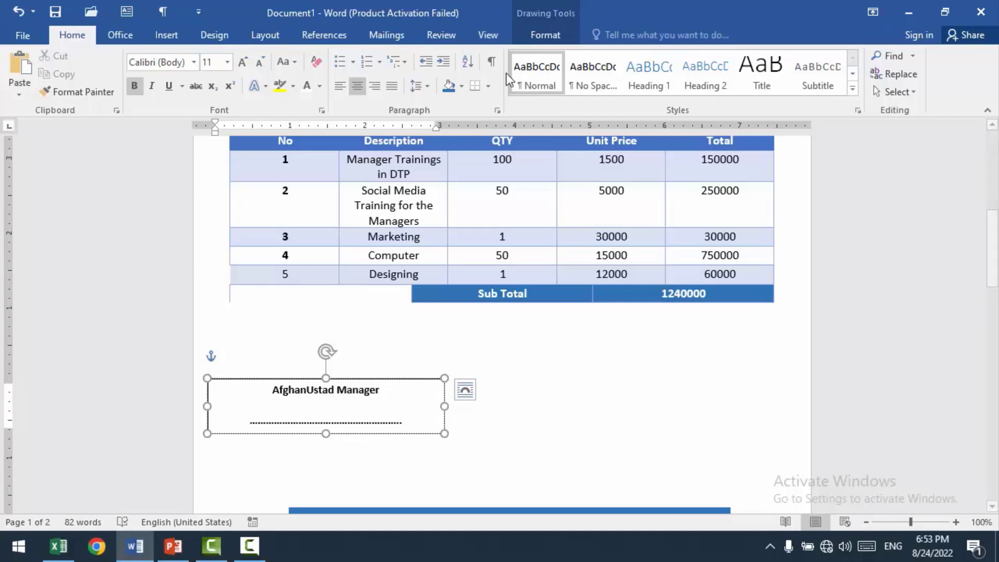
{"action": "left_click", "coordinate": [543, 37]}
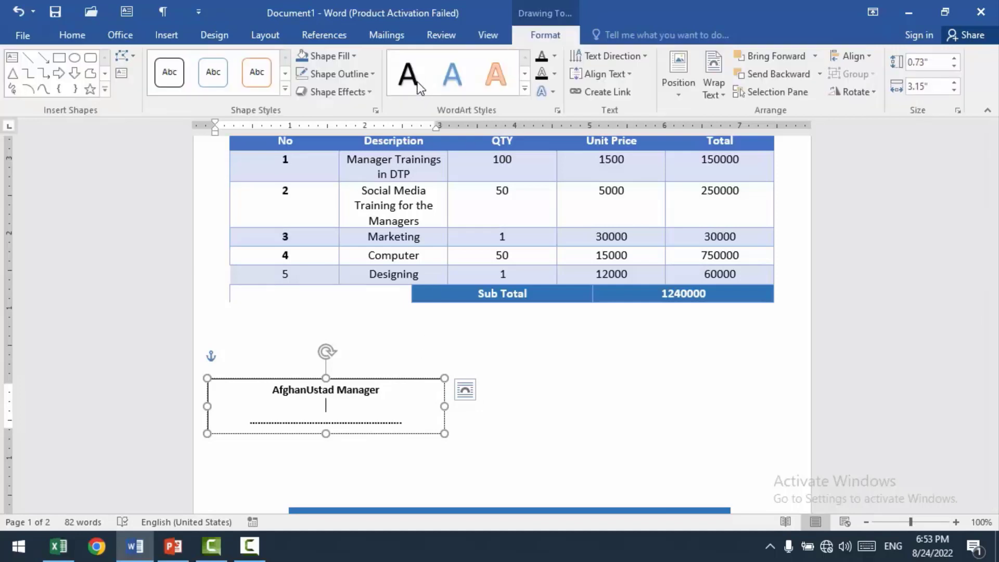
{"action": "left_click", "coordinate": [374, 79]}
{"action": "left_click", "coordinate": [323, 214]}
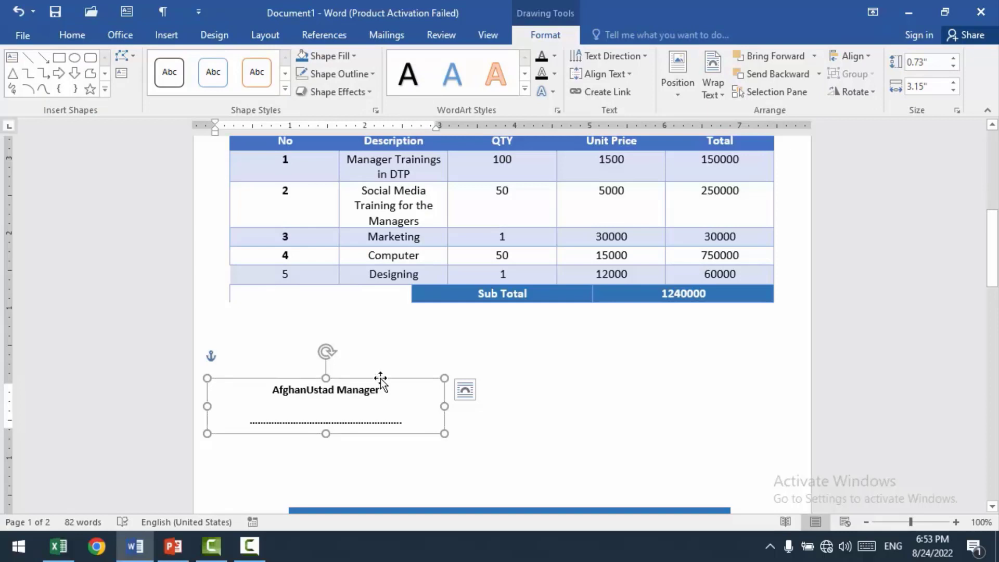
Step: Duplicate the signature box level with the original at the page's right side, and change the copy's label to "Mashal Co Manager"
{"action": "left_click_drag", "start_coordinate": [380, 379], "coordinate": [595, 390]}
{"action": "left_click", "coordinate": [671, 397]}
{"action": "type", "text": "Mash"}
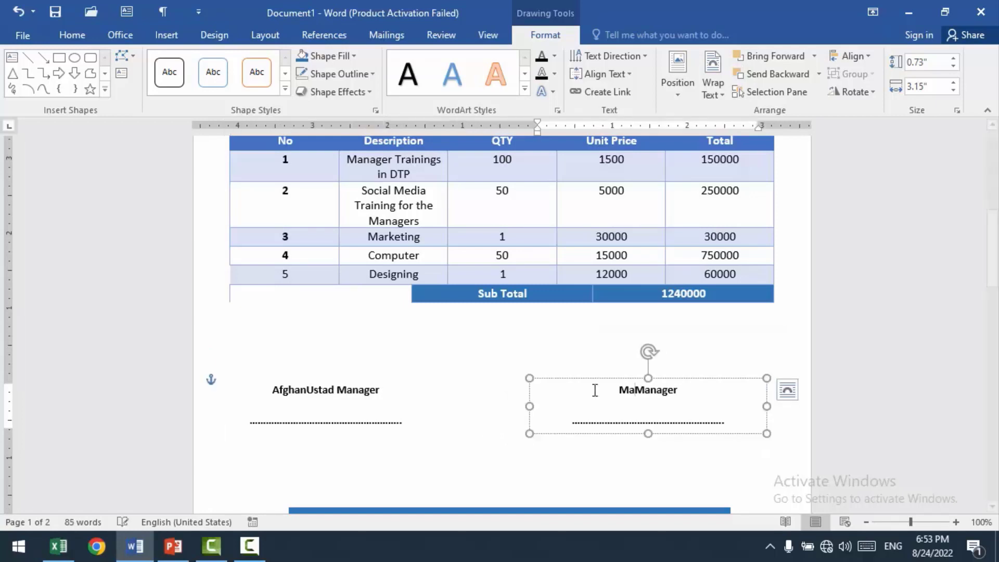
{"action": "type", "text": "al Co"}
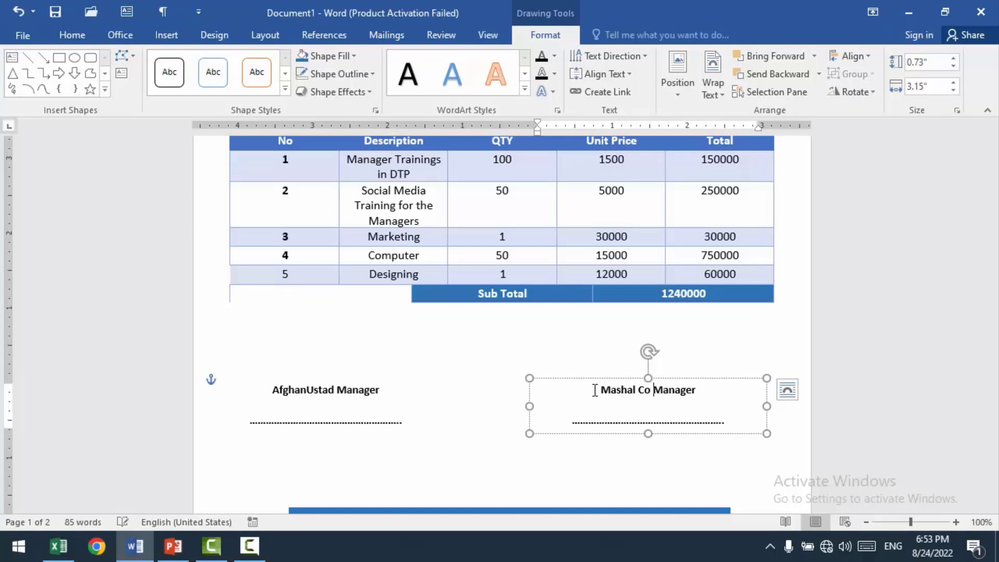
{"action": "left_click", "coordinate": [478, 342]}
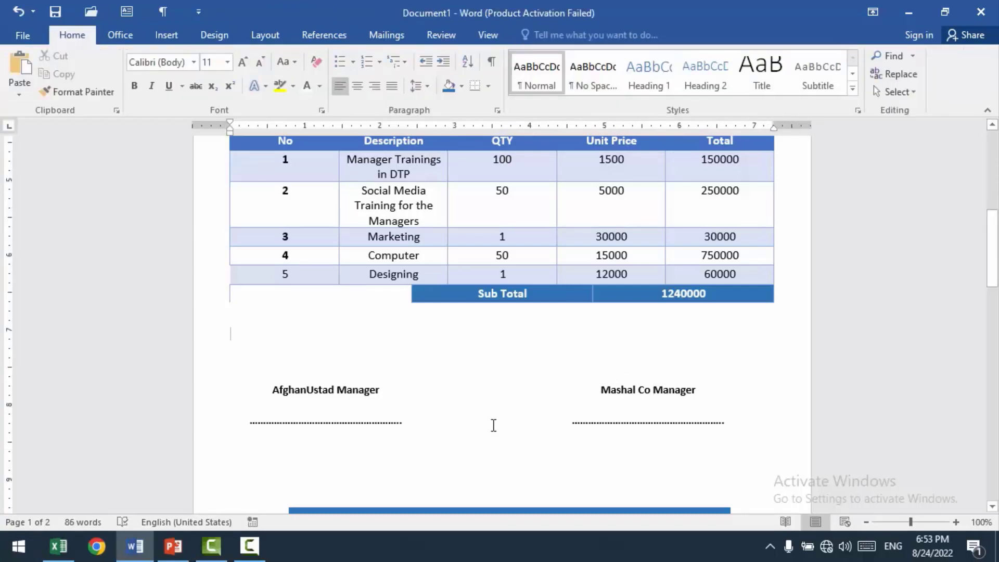
Step: Reduce the height of the "THANK YOU FROM YOUR BUSINESS" banner slightly
{"action": "scroll", "coordinate": [493, 425], "scroll_direction": "down", "scroll_amount": 3}
{"action": "scroll", "coordinate": [493, 424], "scroll_direction": "up", "scroll_amount": 2}
{"action": "left_click", "coordinate": [489, 442]}
{"action": "left_click_drag", "start_coordinate": [509, 476], "coordinate": [510, 470]}
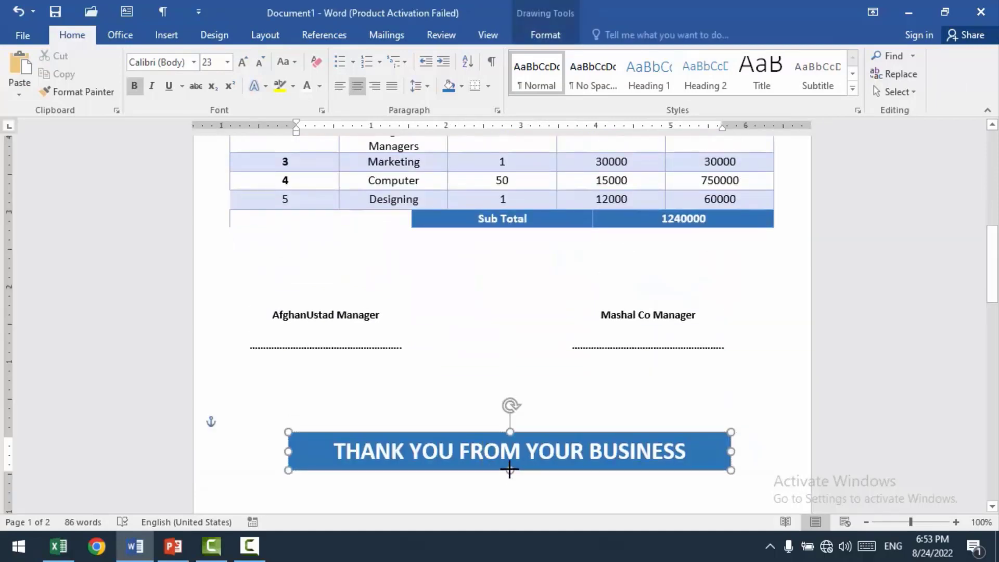
{"action": "left_click", "coordinate": [419, 399]}
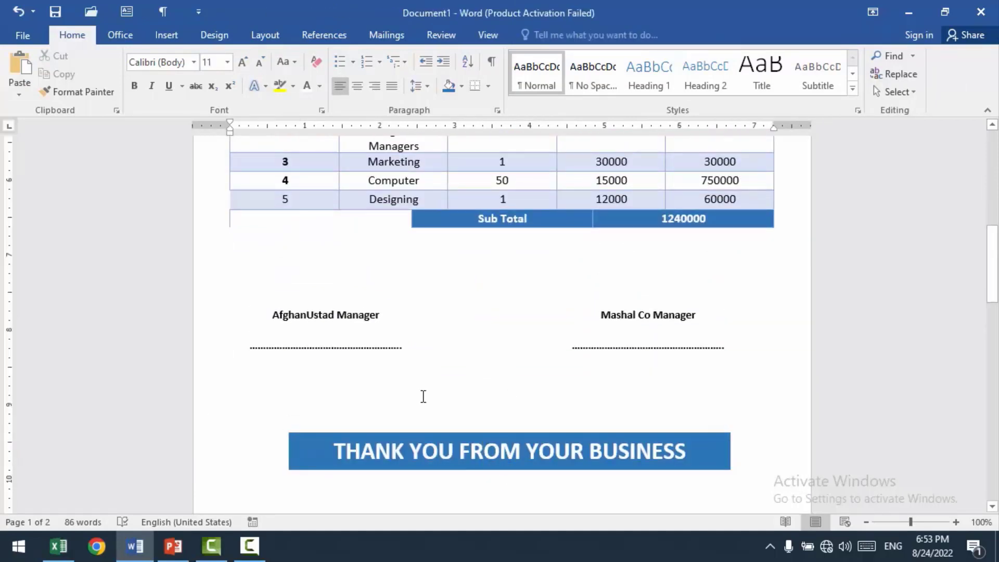
Step: Narrow the two Sub Total row cells so they line up with the Unit Price and Total columns above
{"action": "scroll", "coordinate": [422, 406], "scroll_direction": "up", "scroll_amount": 3}
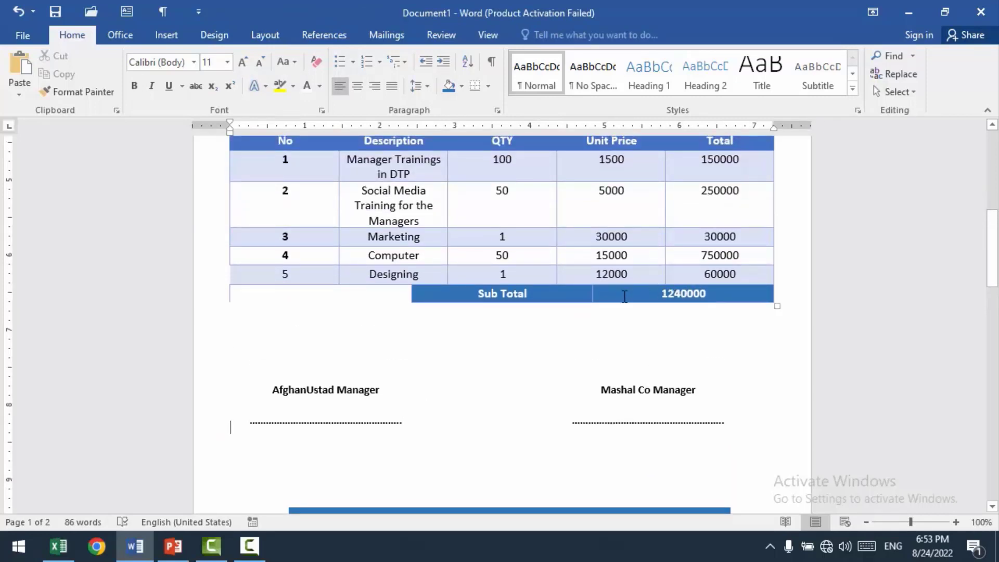
{"action": "left_click_drag", "start_coordinate": [592, 292], "coordinate": [665, 295]}
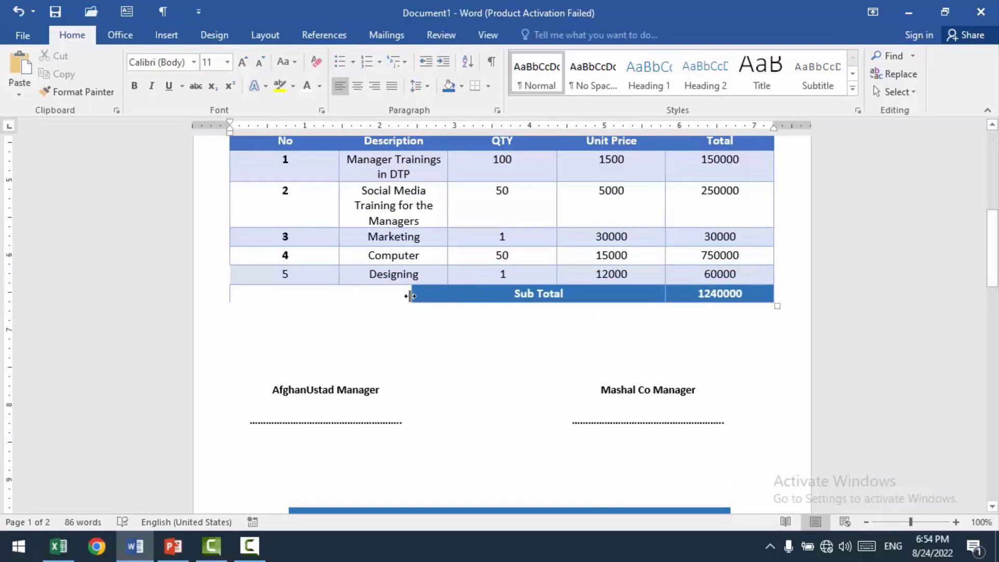
{"action": "left_click_drag", "start_coordinate": [408, 297], "coordinate": [557, 296]}
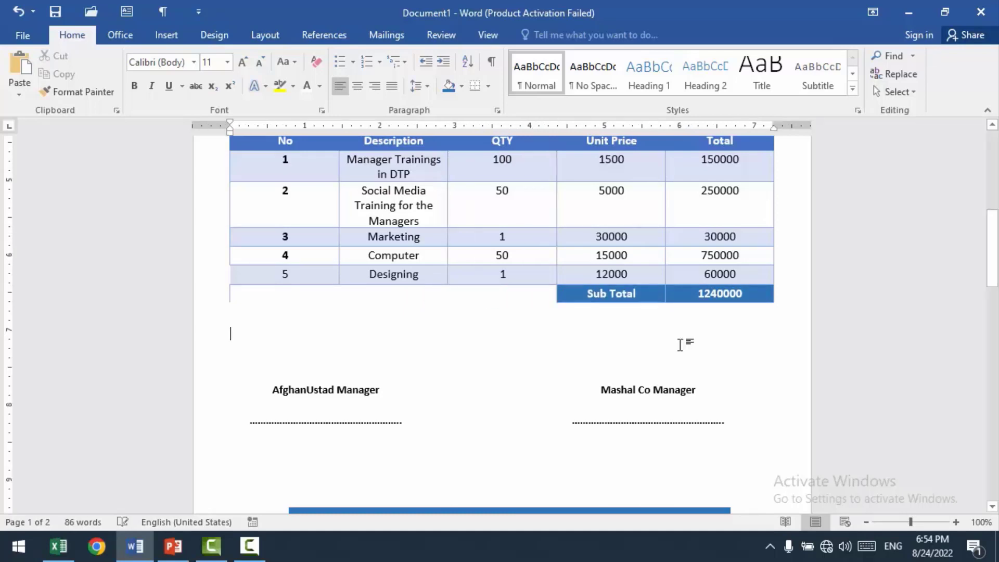
Step: Centre the contents of the Invoice No details table, including the Note value
{"action": "scroll", "coordinate": [665, 346], "scroll_direction": "up", "scroll_amount": 5}
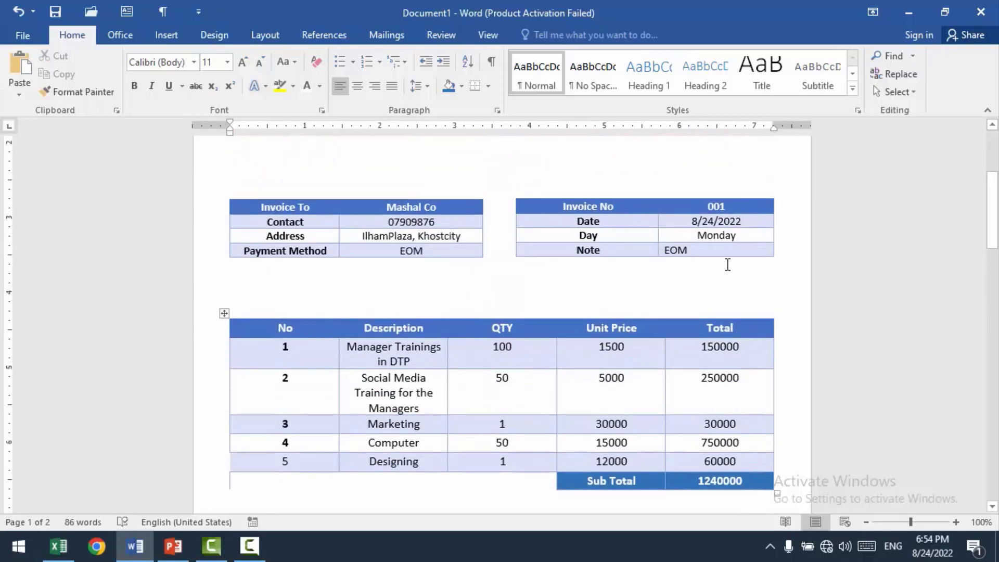
{"action": "left_click_drag", "start_coordinate": [681, 250], "coordinate": [573, 205]}
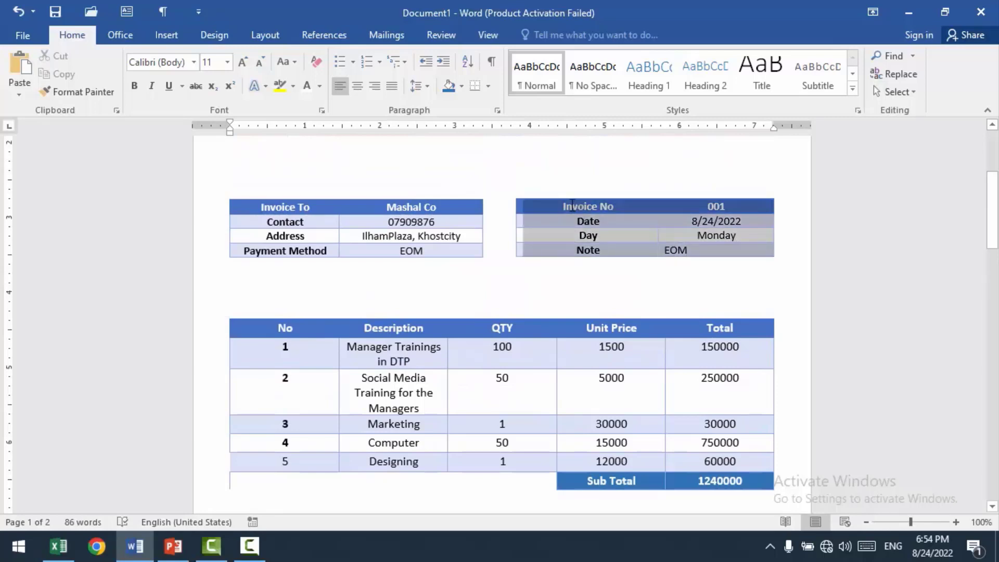
{"action": "left_click", "coordinate": [359, 87]}
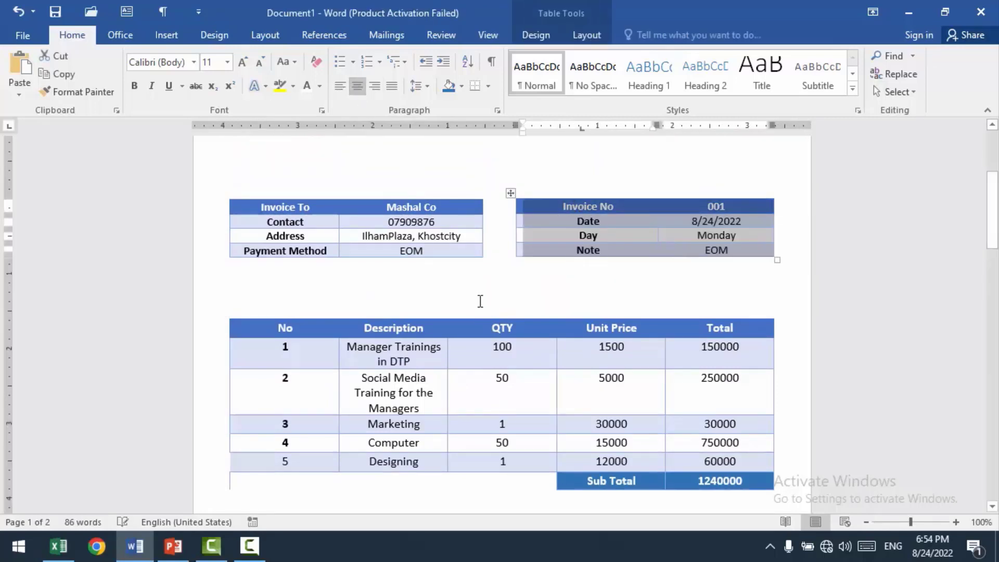
{"action": "left_click_drag", "start_coordinate": [453, 251], "coordinate": [286, 204]}
{"action": "left_click", "coordinate": [441, 180]}
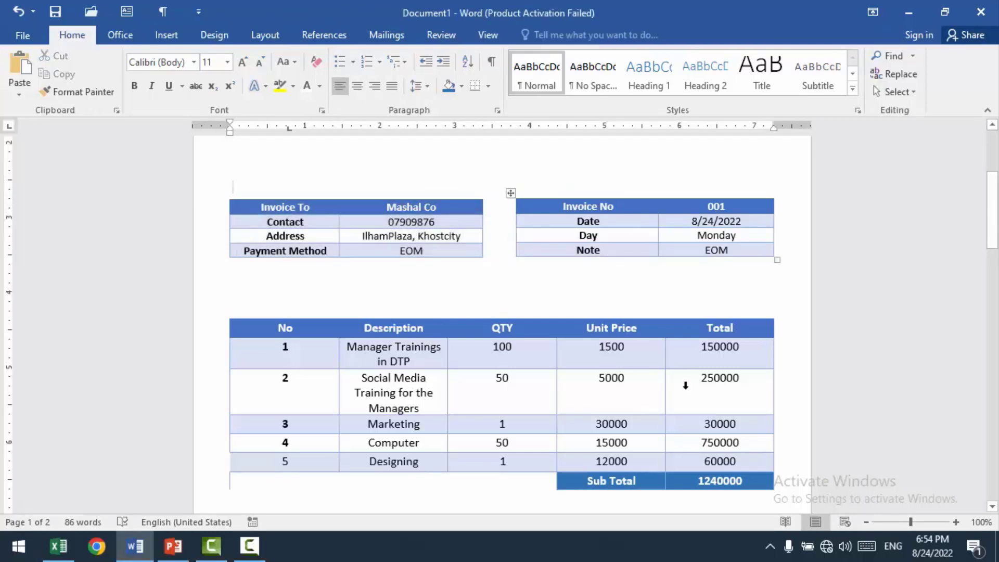
Step: Check the header and details tables, and review the complete invoice layout as one whole page
{"action": "scroll", "coordinate": [682, 379], "scroll_direction": "up", "scroll_amount": 3}
{"action": "double_click", "coordinate": [505, 136]}
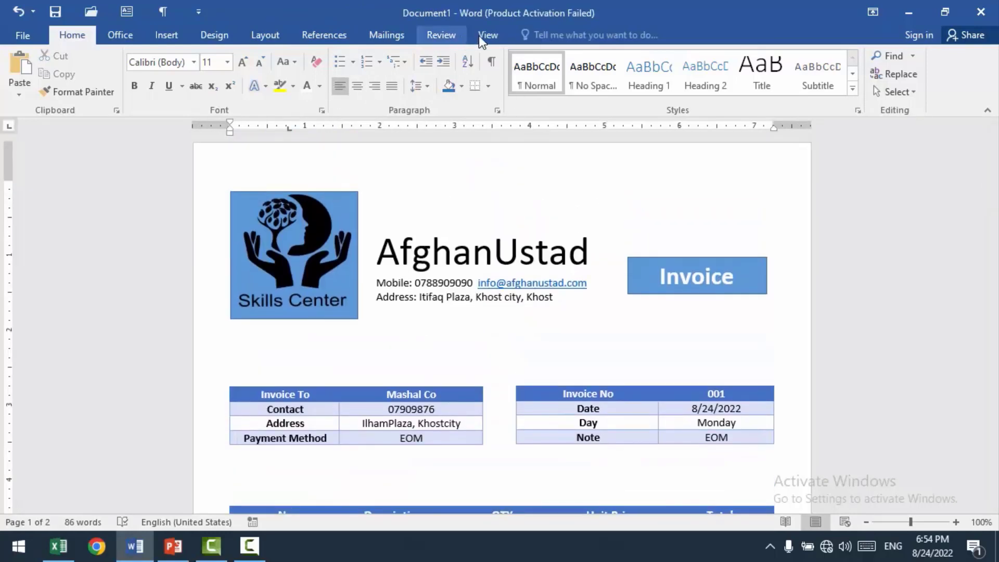
{"action": "left_click", "coordinate": [488, 35]}
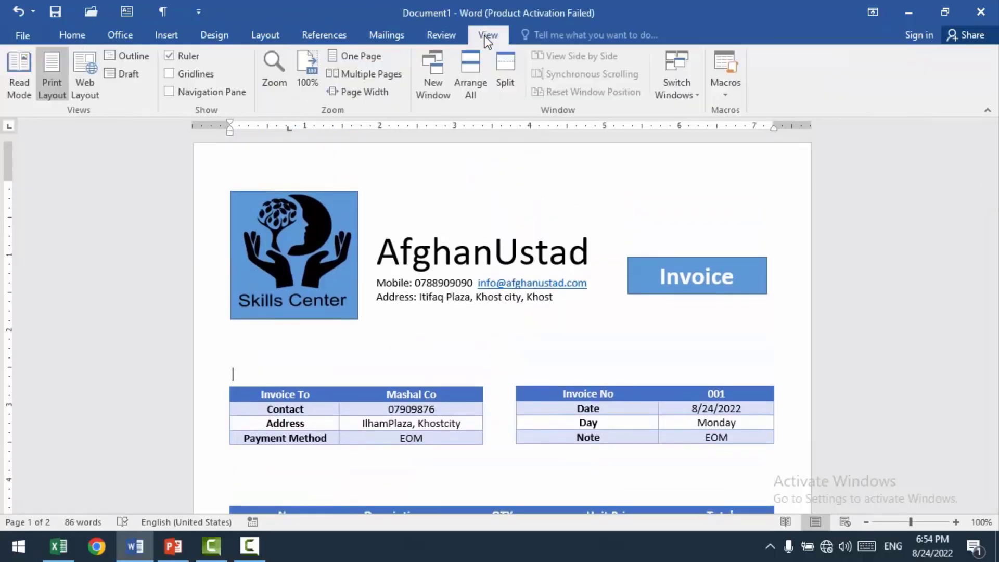
{"action": "left_click", "coordinate": [361, 56]}
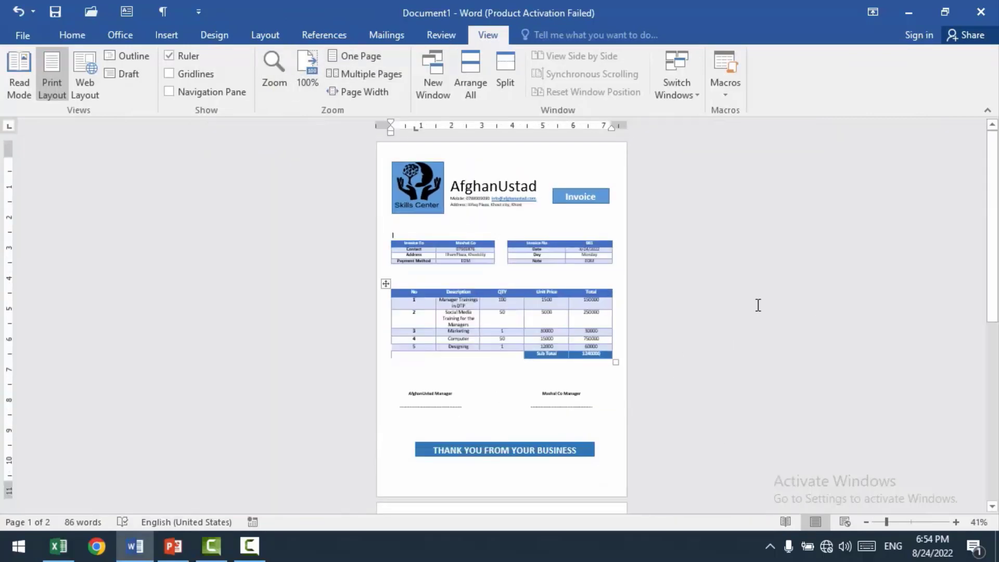